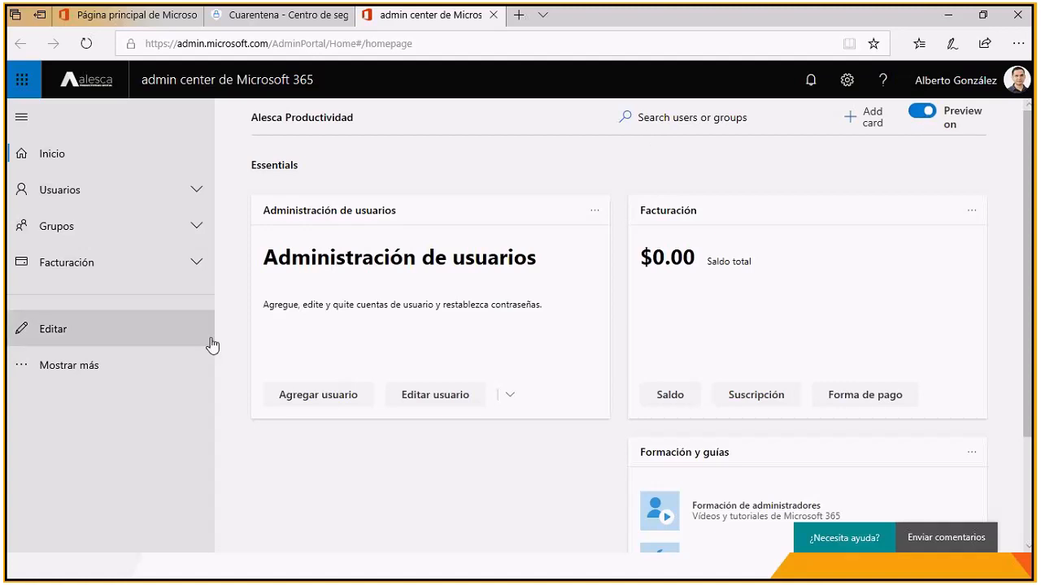
# Step: Open the Teams y Skype admin center from the full list of admin centers in the Microsoft 365 admin center
pyautogui.click(67, 365)
pyautogui.scroll(-2, 82, 352)
pyautogui.scroll(-4, 82, 352)
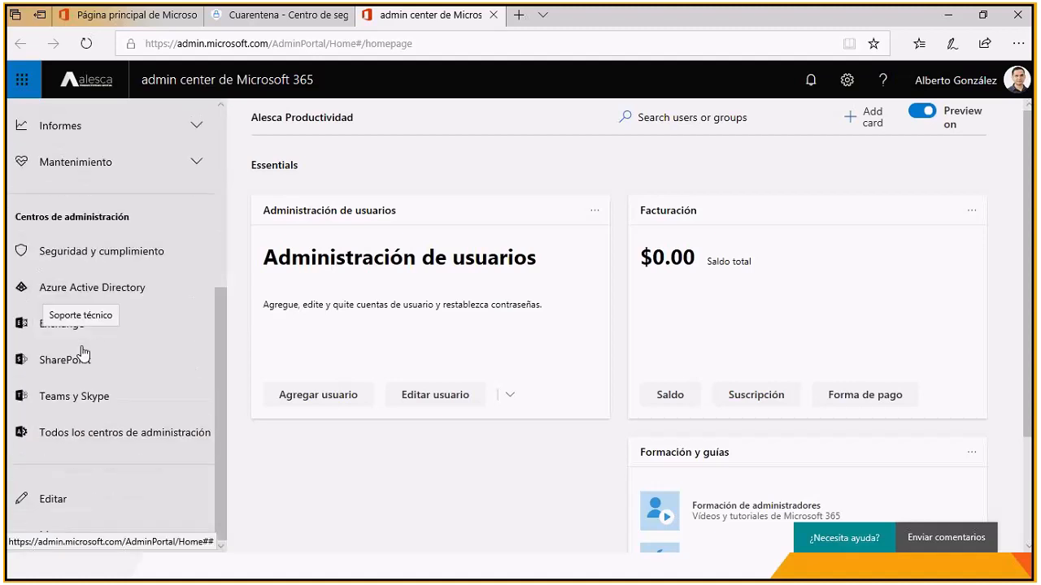
pyautogui.click(69, 398)
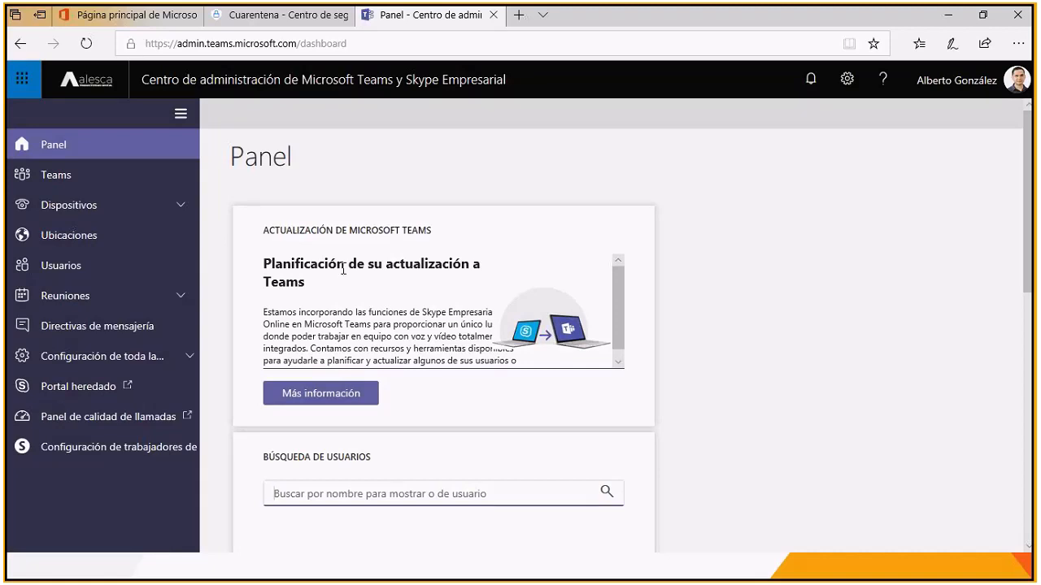
# Step: Examine the Panel dashboard, from the Teams upgrade planning card to the organization information, help articles and administrator training
pyautogui.moveTo(301, 265); pyautogui.dragTo(398, 286)
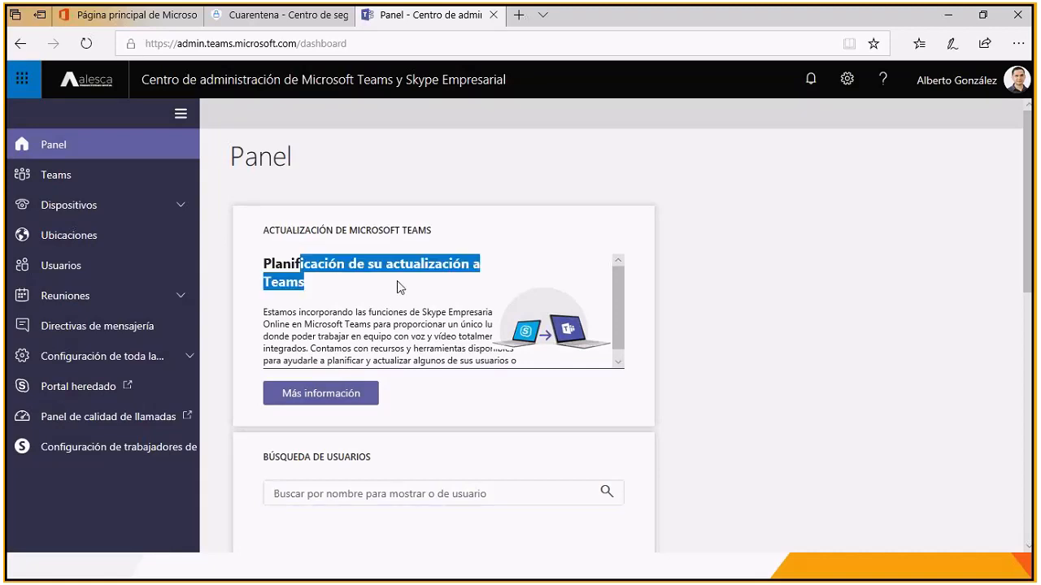
pyautogui.scroll(-1, 541, 309)
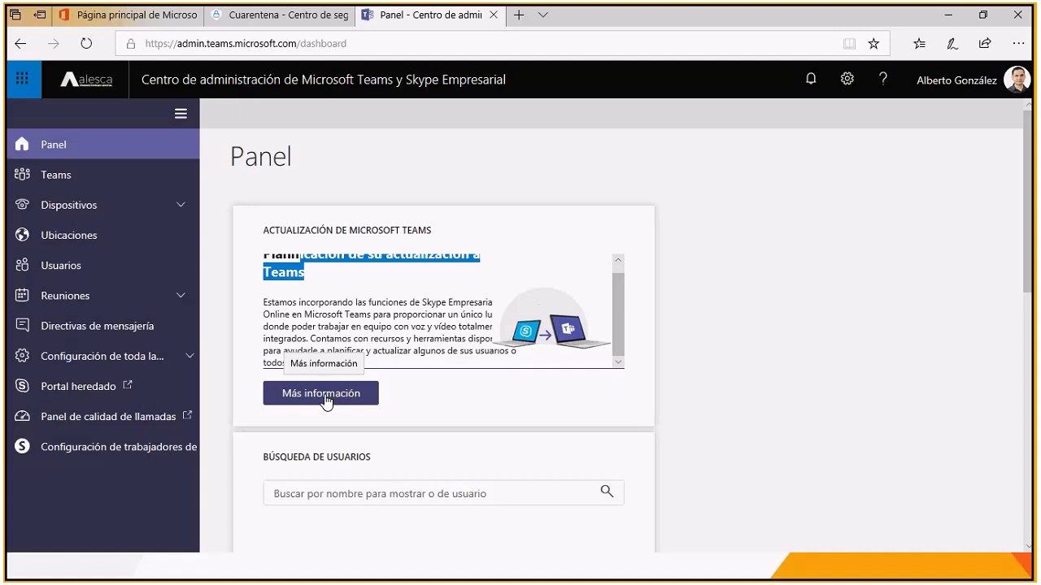
pyautogui.scroll(-2, 324, 400)
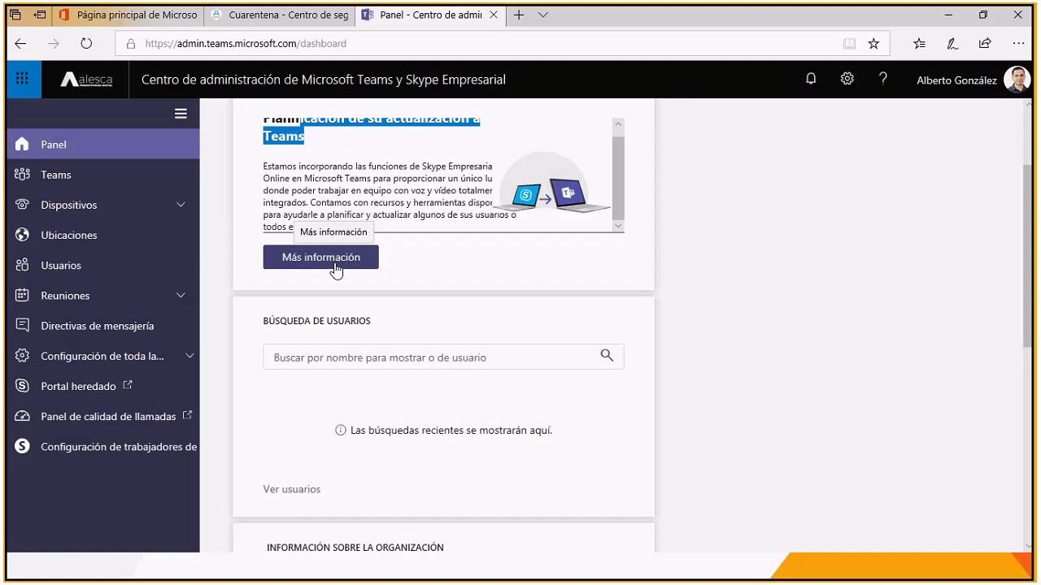
pyautogui.scroll(-6, 335, 270)
pyautogui.scroll(-1, 336, 270)
pyautogui.scroll(1, 335, 270)
pyautogui.scroll(-1, 337, 269)
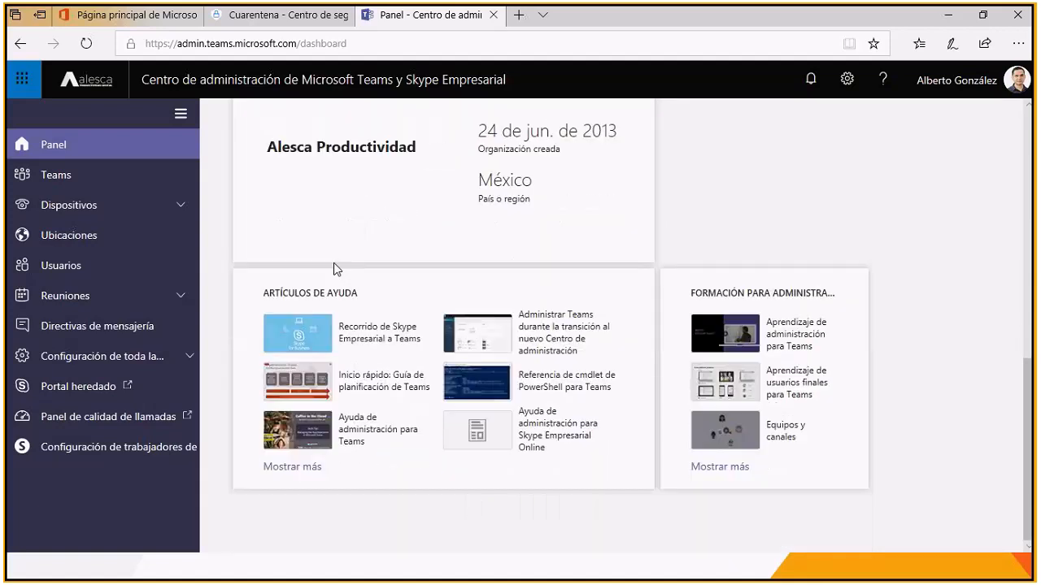
pyautogui.moveTo(695, 292); pyautogui.dragTo(843, 303)
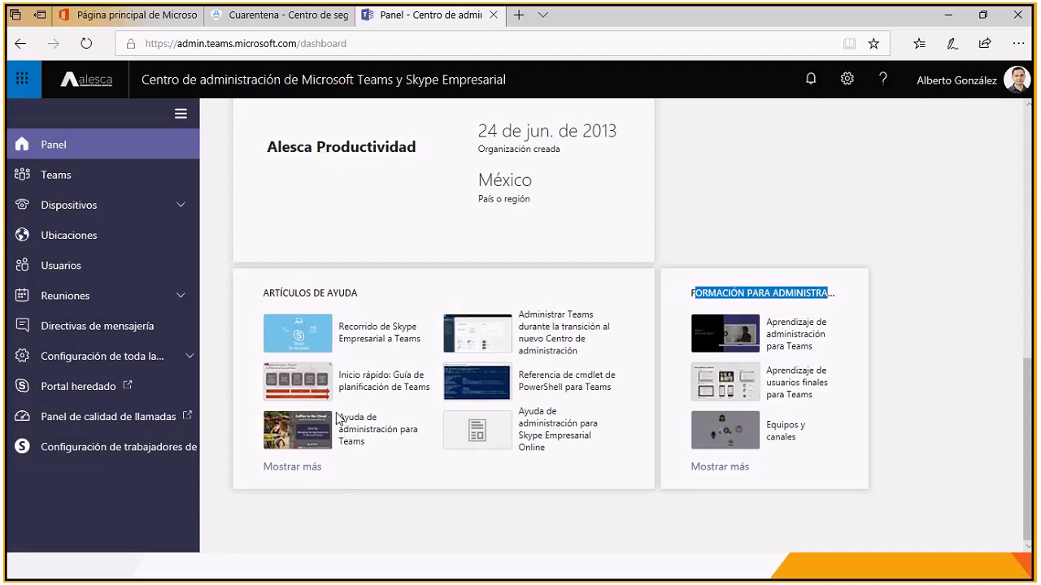
pyautogui.scroll(10, 231, 274)
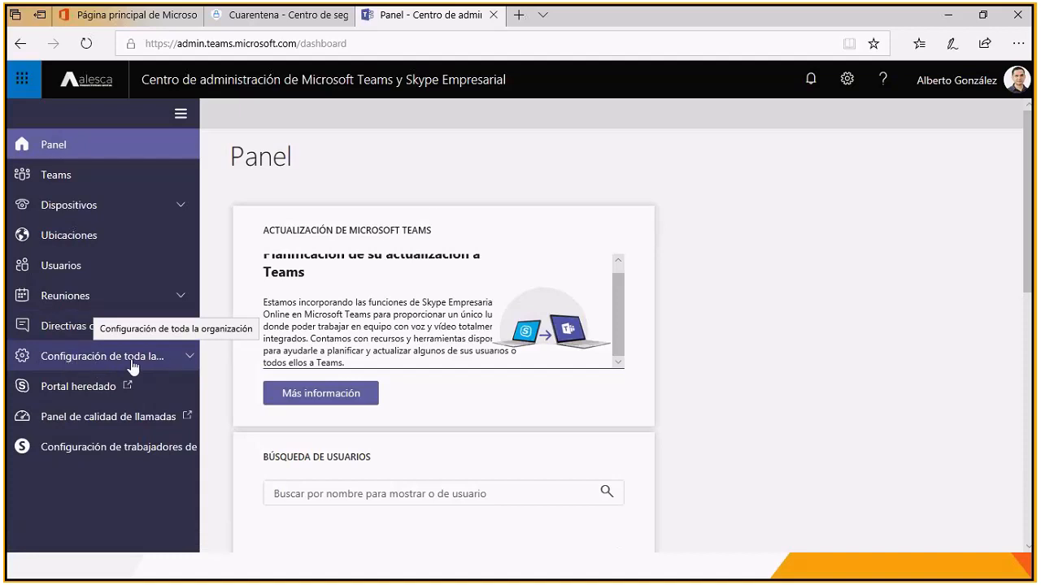
# Step: Open the organization-wide Actualización de Teams settings and view the available coexistence modes
pyautogui.click(189, 357)
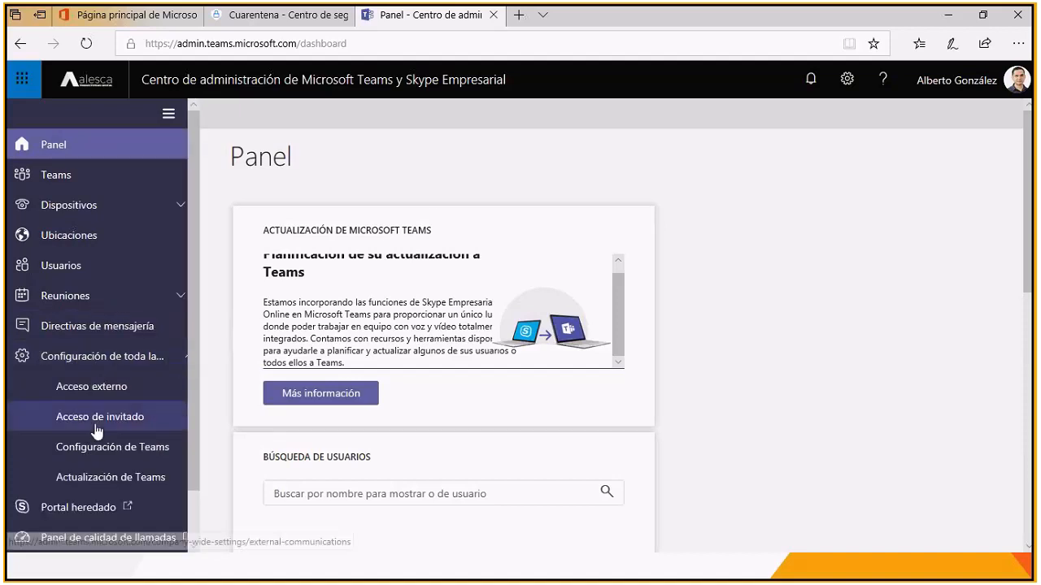
pyautogui.click(136, 486)
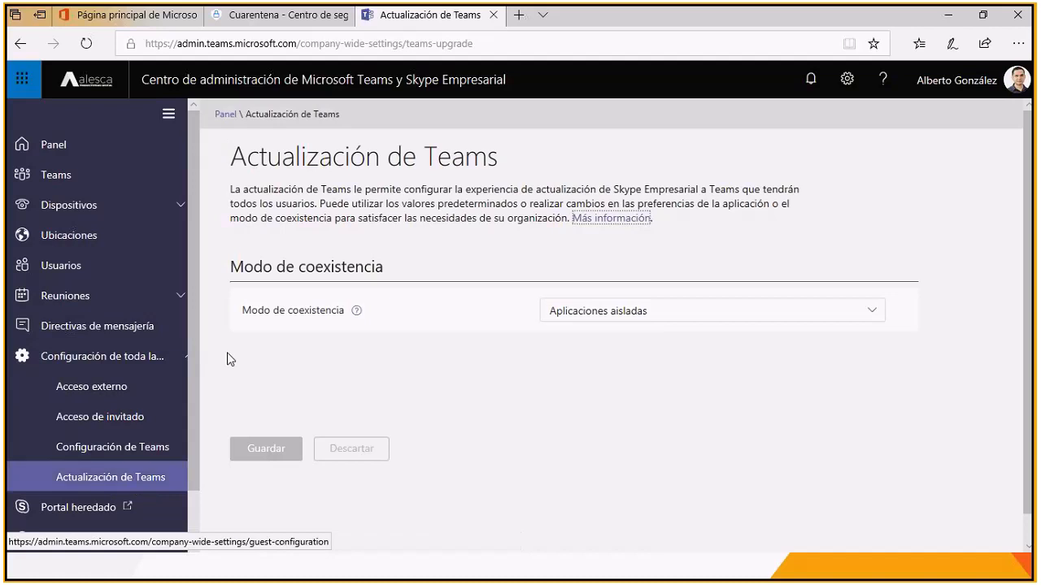
pyautogui.moveTo(242, 309); pyautogui.dragTo(353, 323)
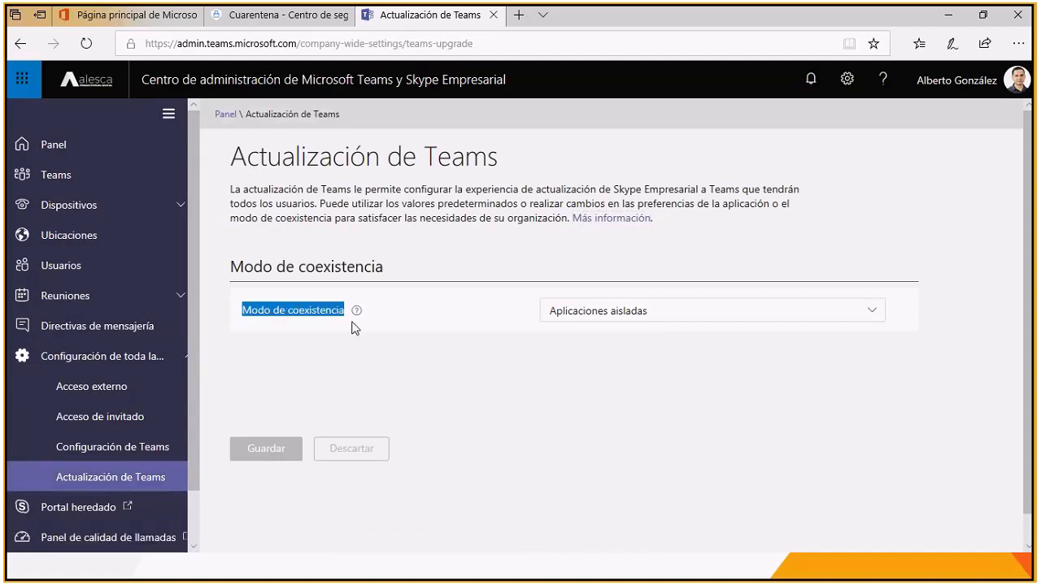
pyautogui.click(356, 314)
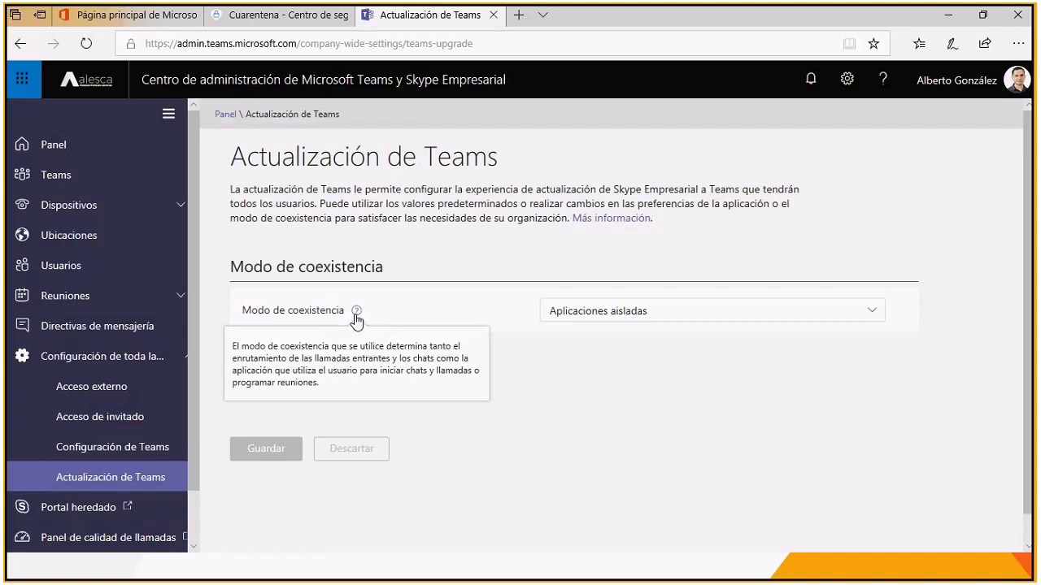
pyautogui.click(874, 317)
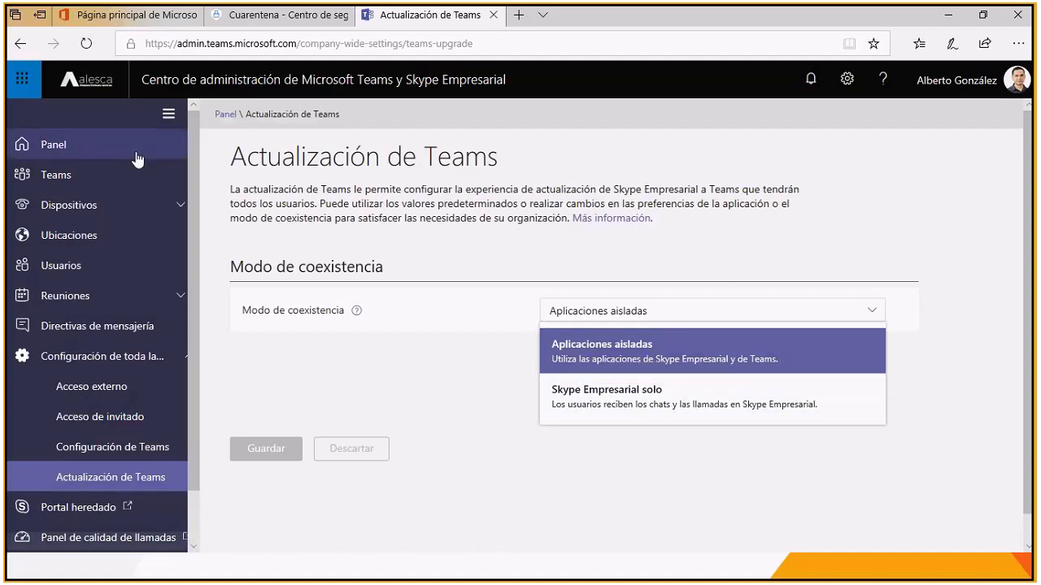
# Step: Go to the Usuarios list and open the profile of the signed-in administrator
pyautogui.click(70, 265)
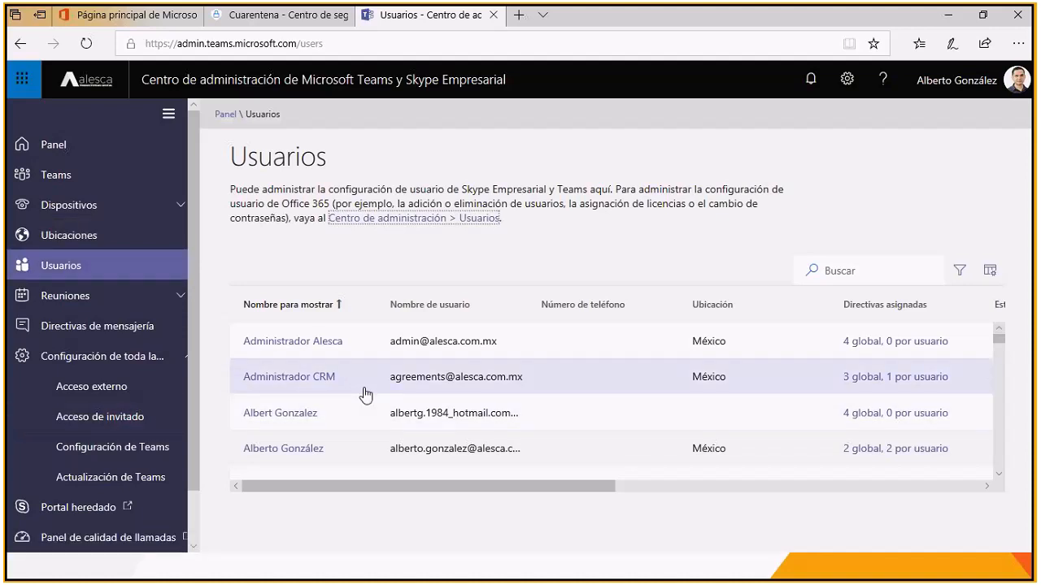
pyautogui.scroll(-1, 365, 395)
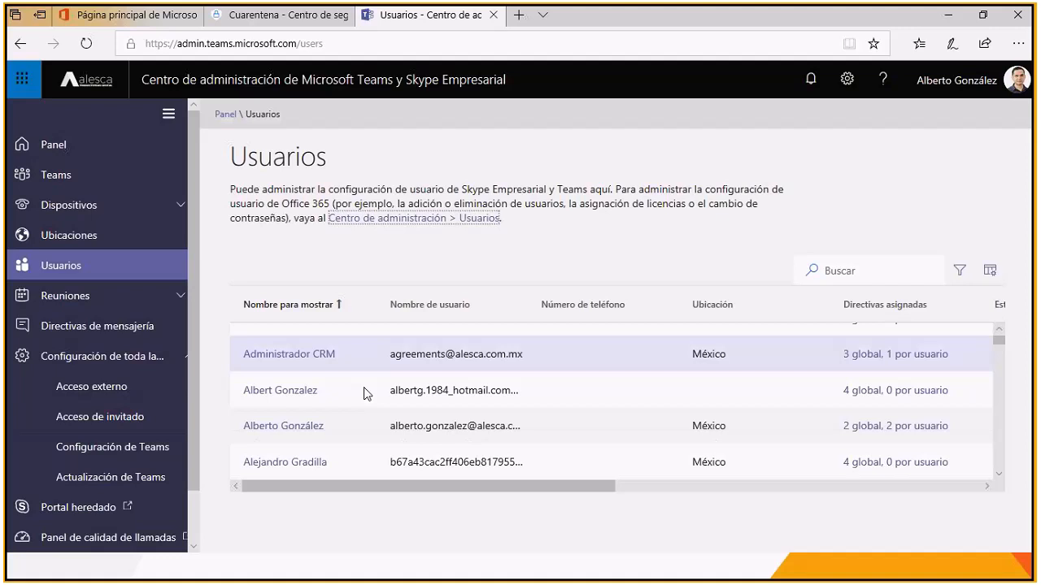
pyautogui.scroll(-1, 366, 393)
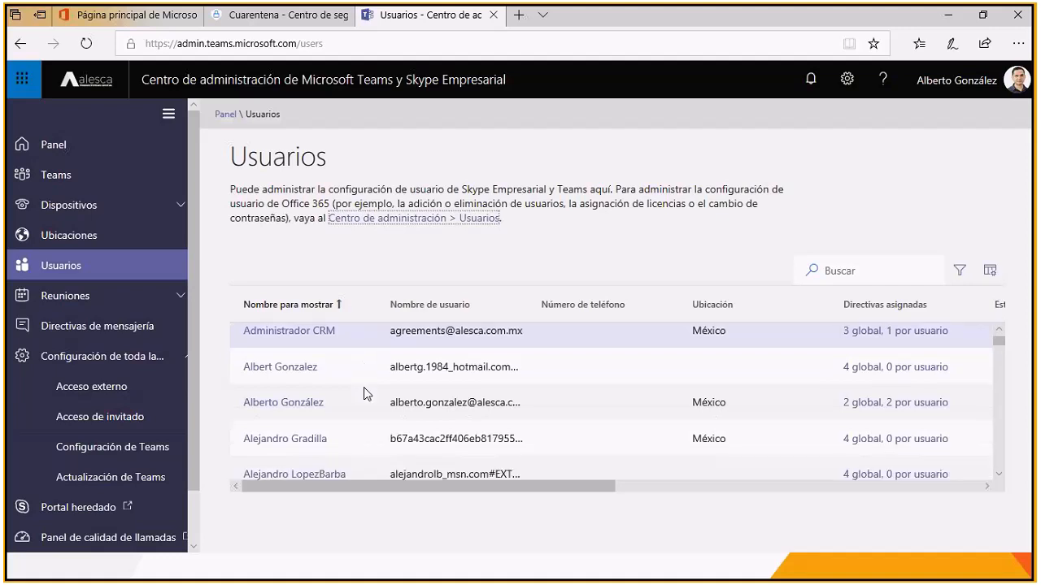
pyautogui.click(319, 406)
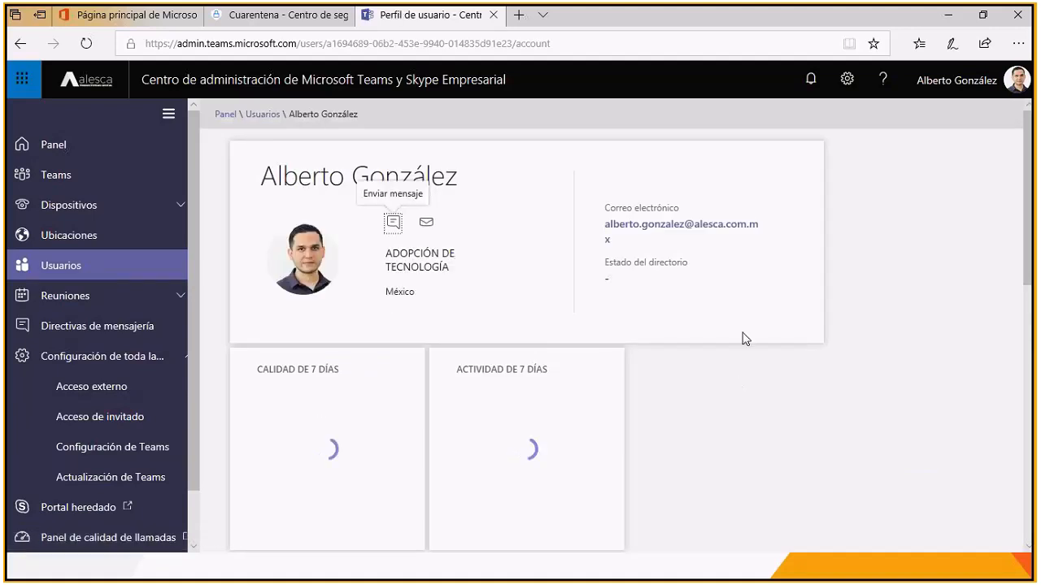
# Step: View the coexistence mode options in this user's Actualización de Teams settings, closing them without saving
pyautogui.scroll(-5, 684, 390)
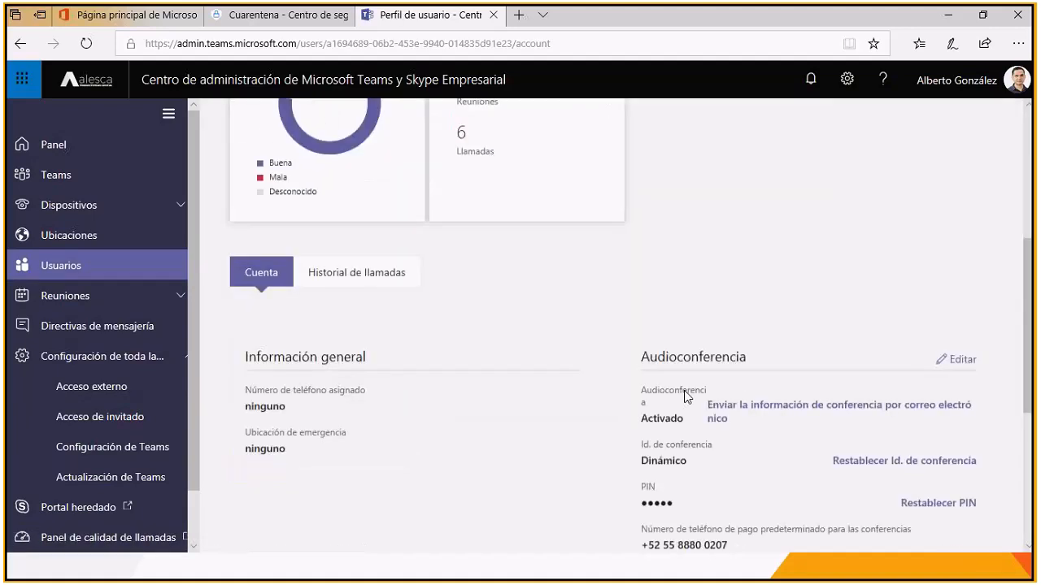
pyautogui.scroll(-2, 686, 391)
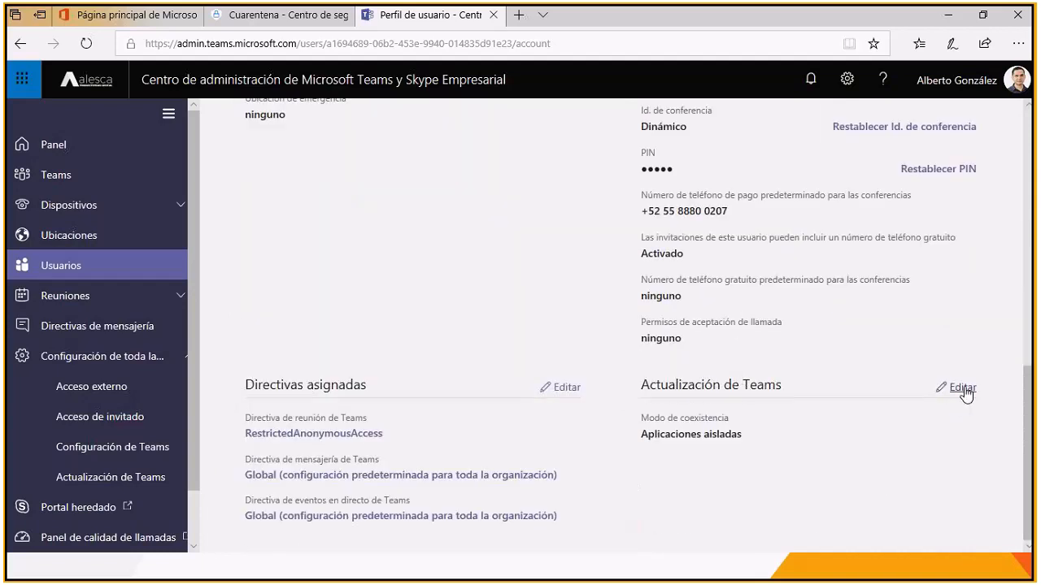
pyautogui.moveTo(640, 418); pyautogui.dragTo(775, 423)
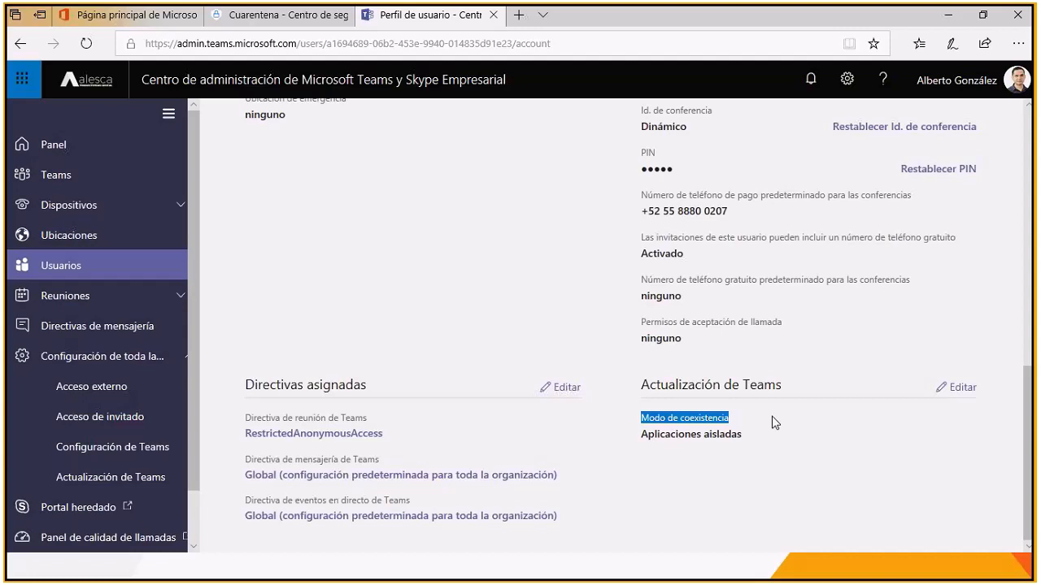
pyautogui.click(958, 389)
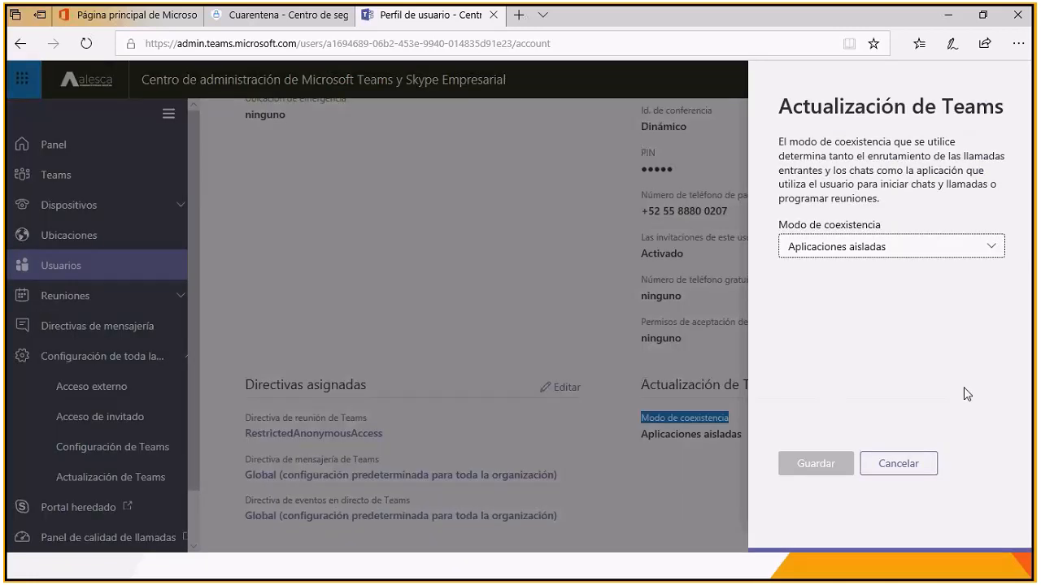
pyautogui.click(997, 252)
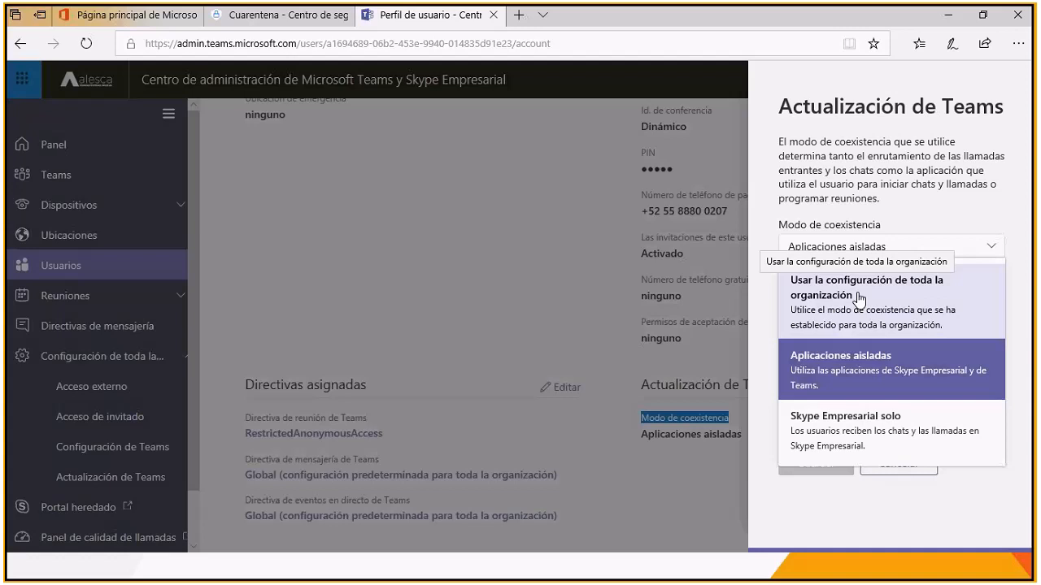
pyautogui.click(908, 516)
pyautogui.click(901, 465)
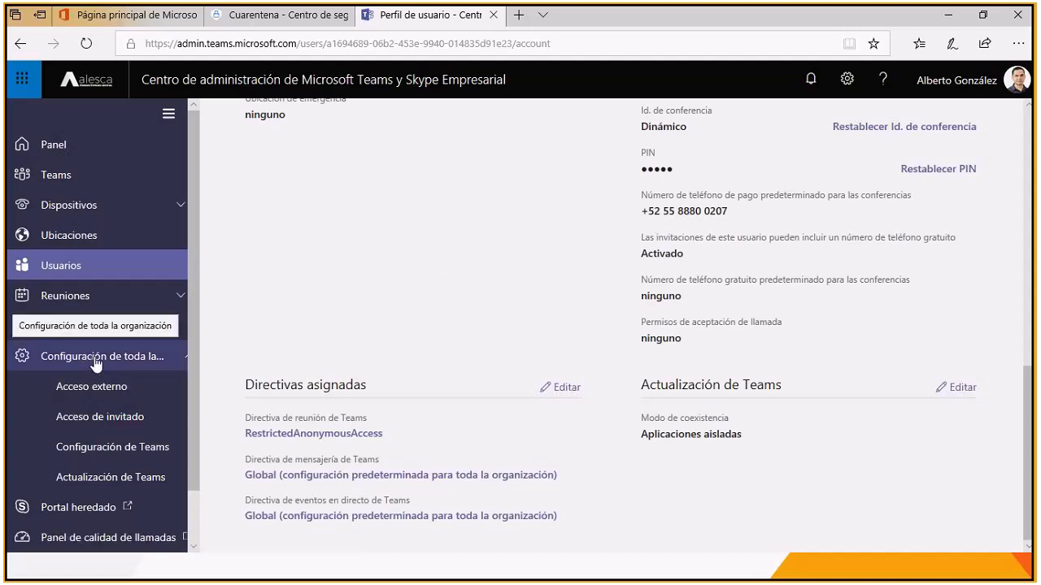
# Step: Review the Acceso externo settings and the Acceso de invitado options for calls, meetings and messages
pyautogui.click(88, 393)
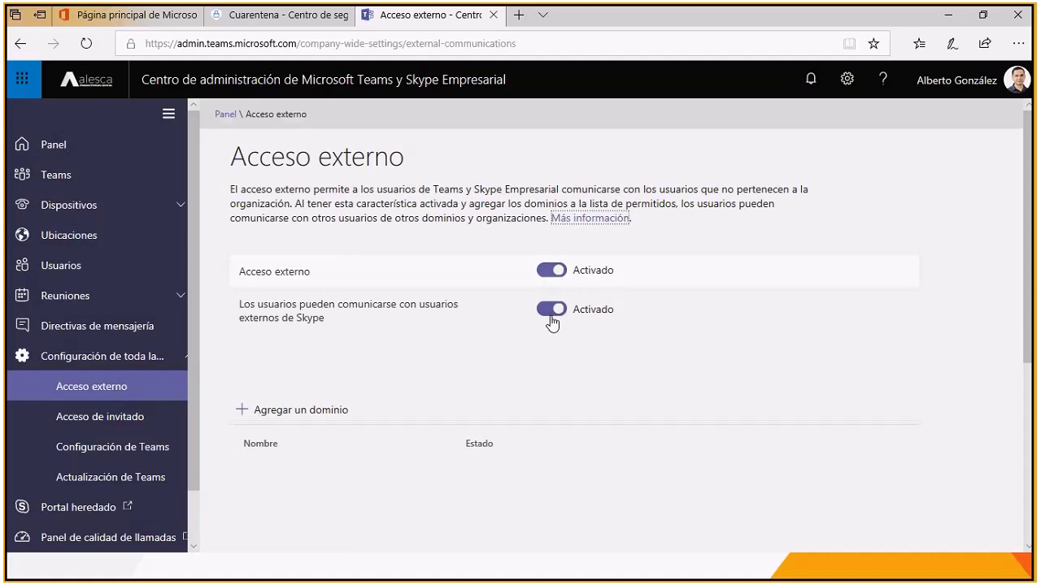
pyautogui.click(114, 422)
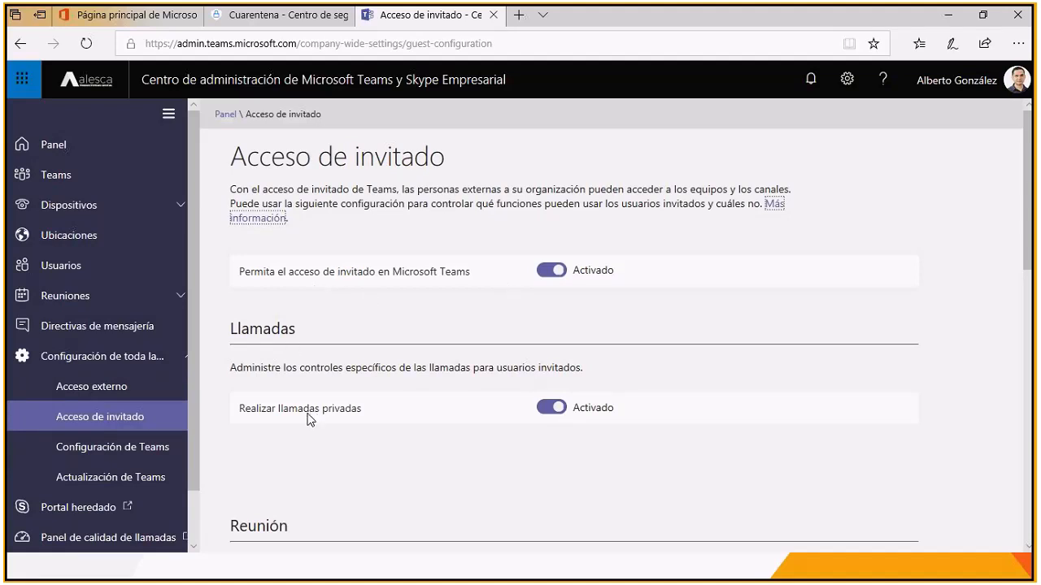
pyautogui.scroll(-3, 460, 444)
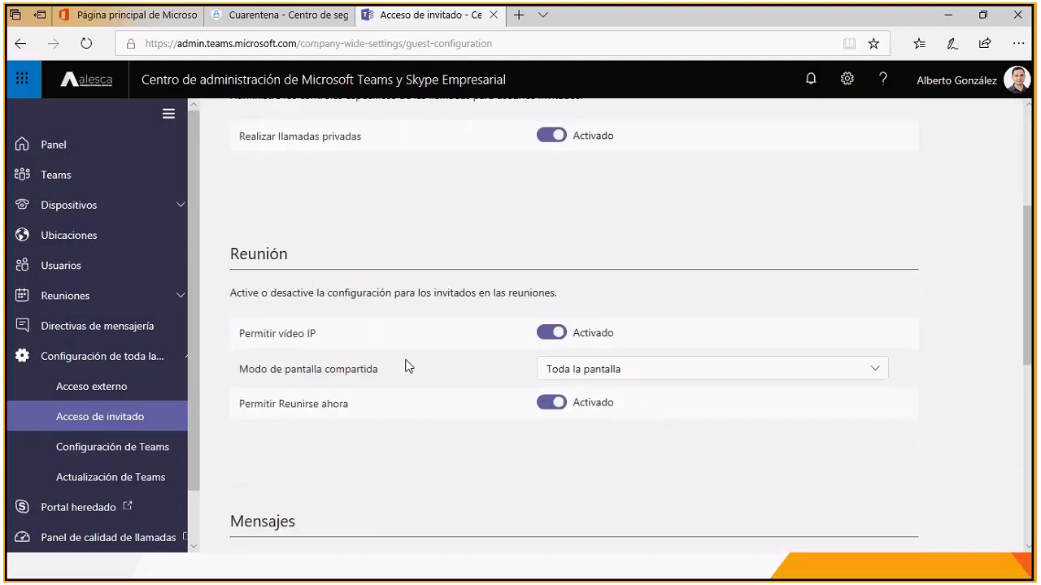
pyautogui.scroll(-3, 408, 366)
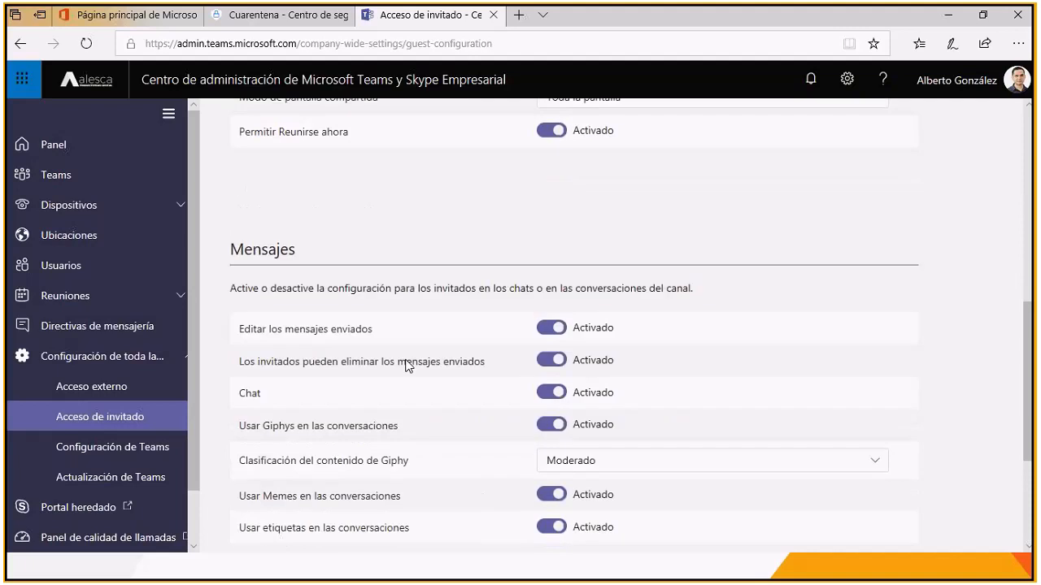
pyautogui.scroll(-1, 406, 365)
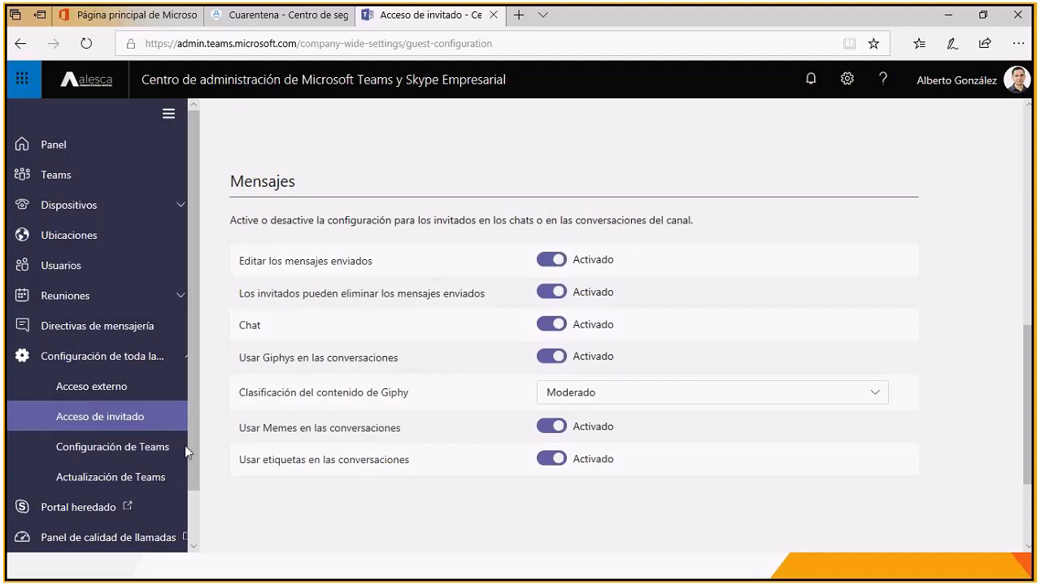
# Step: Examine the Configuración de Teams page: email integration, cloud file storage, organization, devices and search settings
pyautogui.click(118, 451)
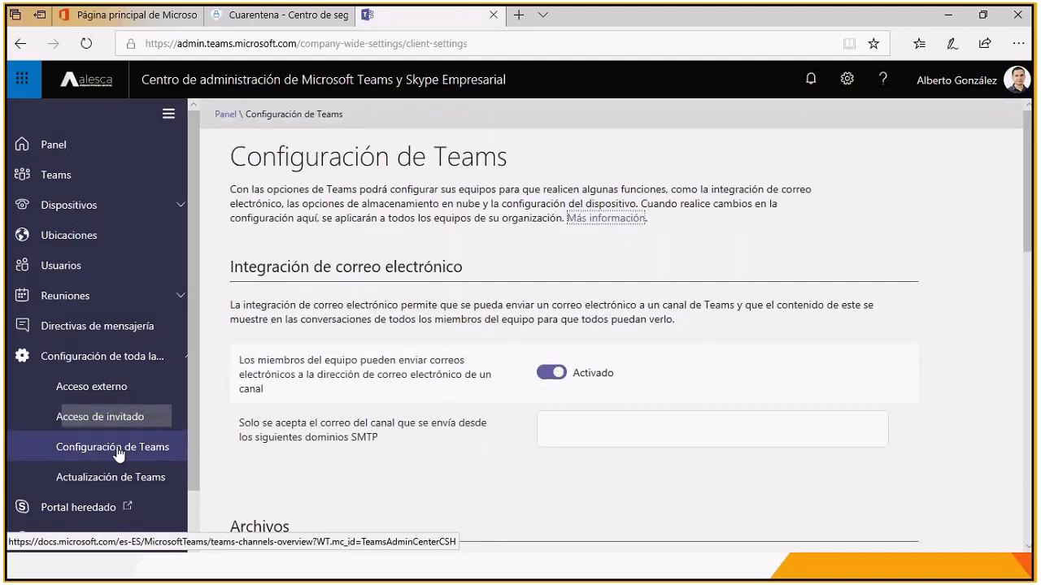
pyautogui.moveTo(233, 292); pyautogui.dragTo(501, 291)
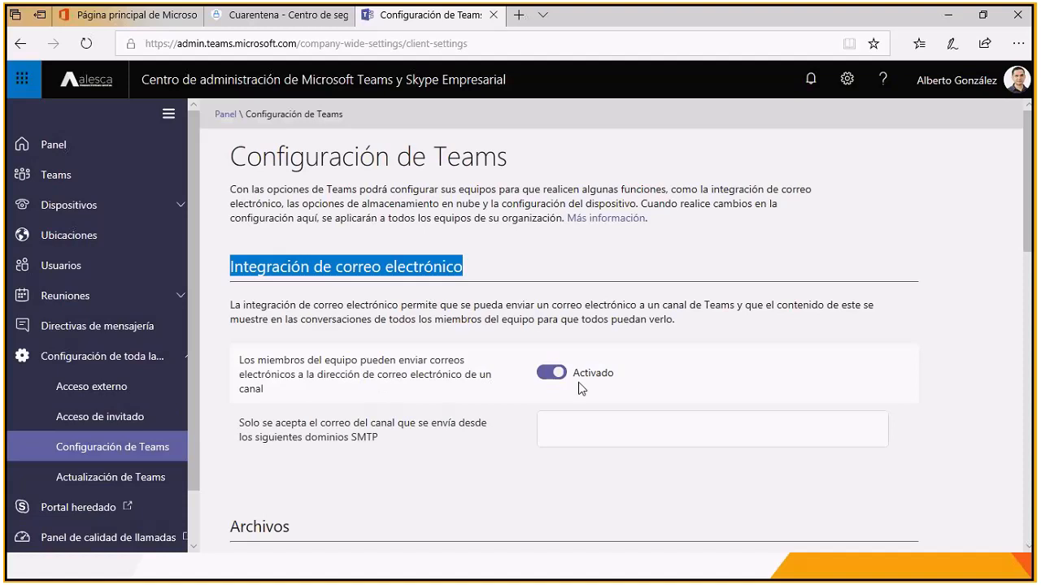
pyautogui.scroll(-4, 567, 457)
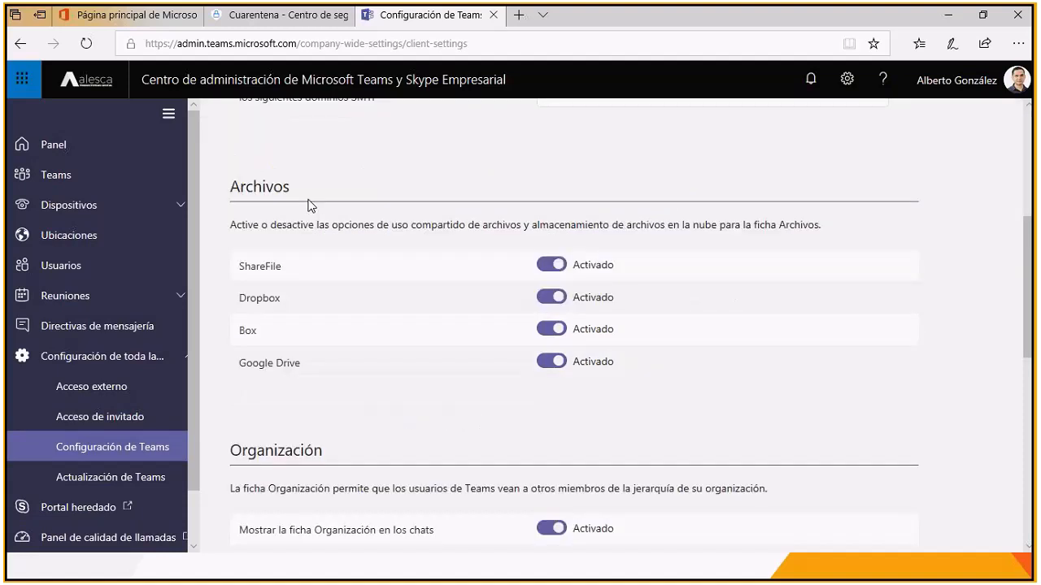
pyautogui.moveTo(230, 192); pyautogui.dragTo(303, 188)
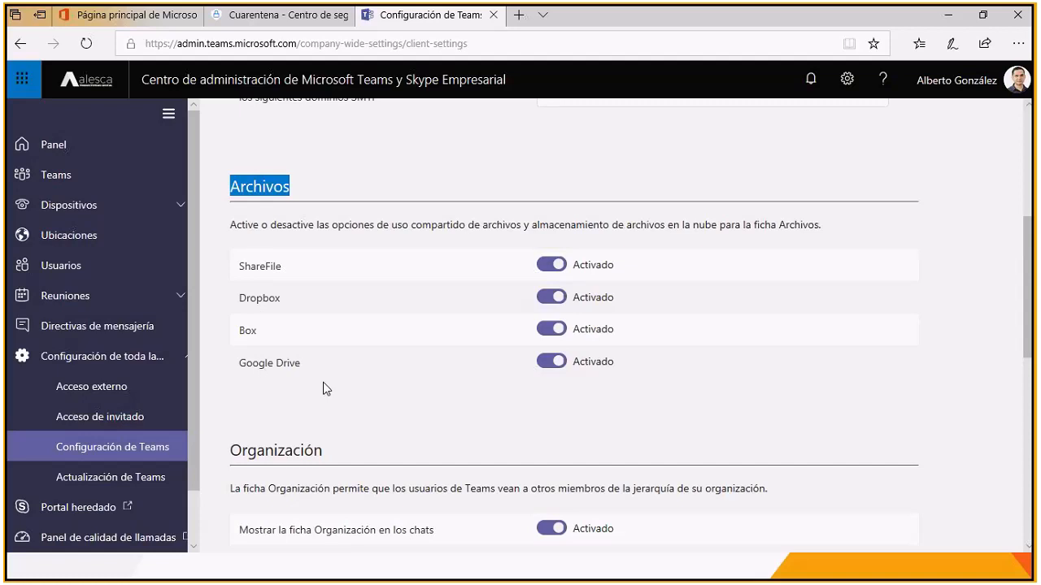
pyautogui.scroll(-3, 411, 376)
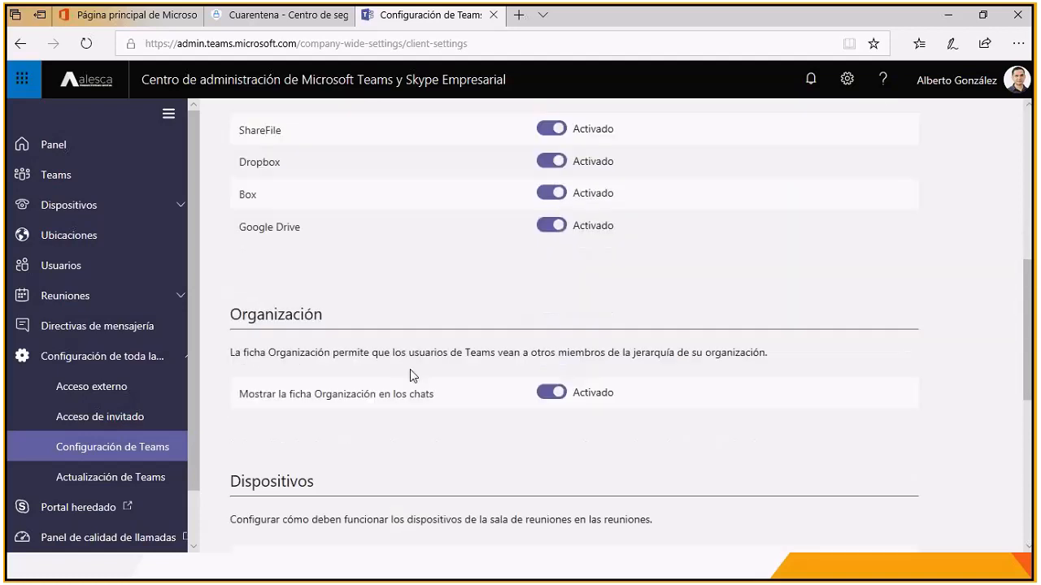
pyautogui.scroll(-3, 410, 375)
pyautogui.scroll(-3, 410, 370)
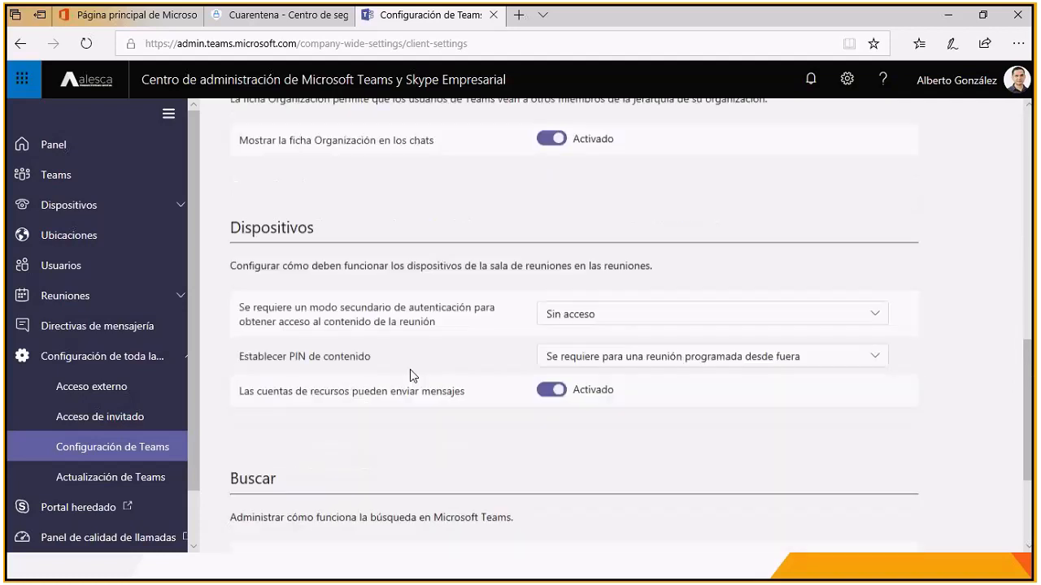
pyautogui.scroll(-3, 450, 279)
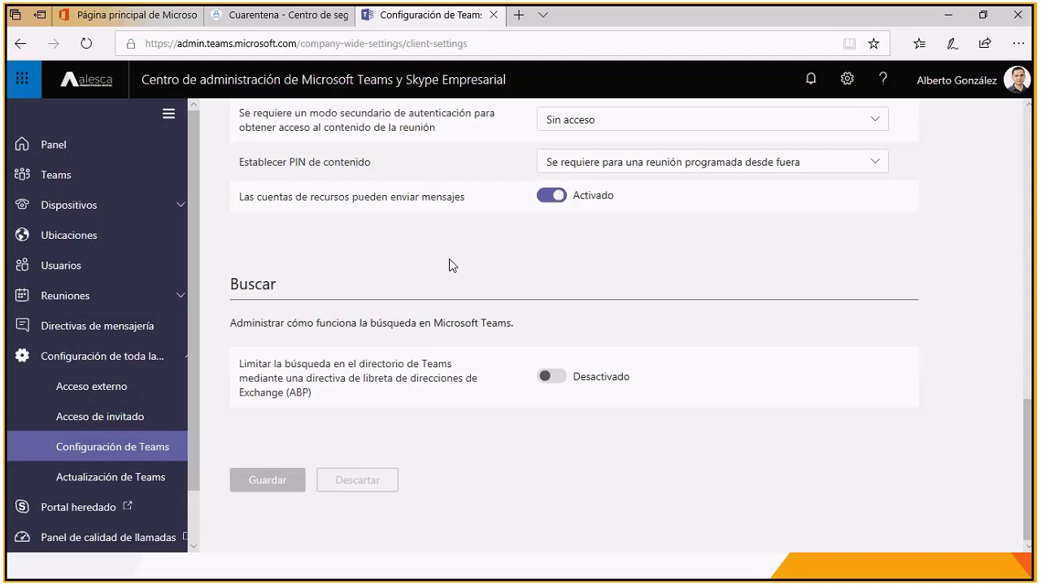
# Step: Return to Actualización de Teams and recheck the organization's coexistence mode choices without changing the mode
pyautogui.click(104, 486)
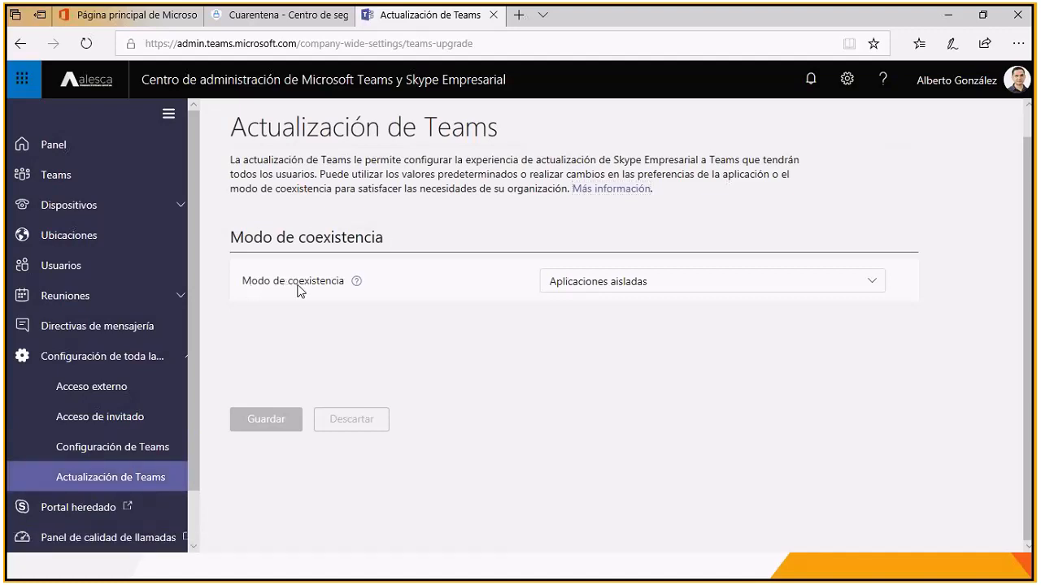
pyautogui.click(873, 286)
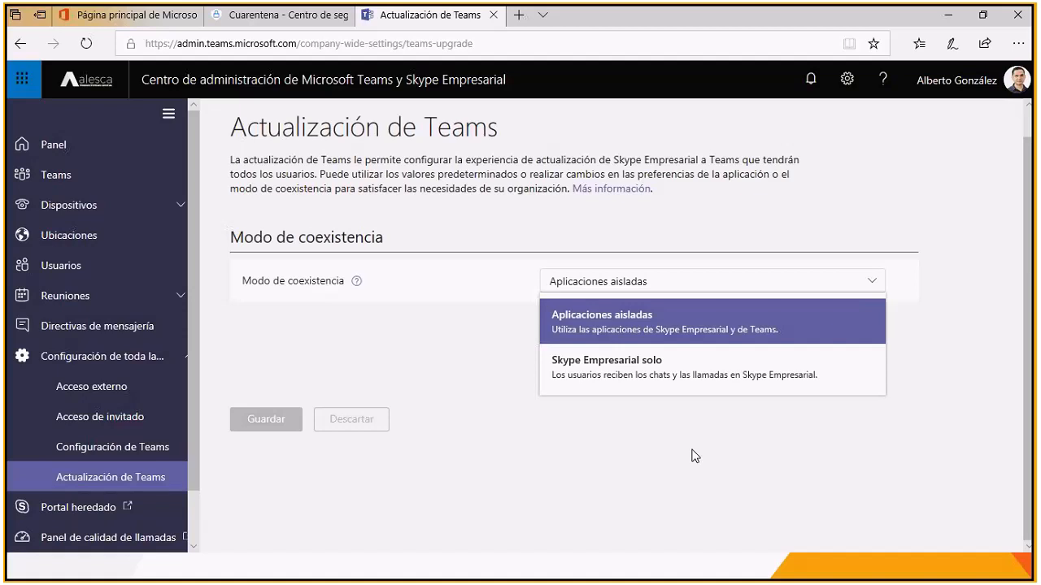
pyautogui.click(449, 452)
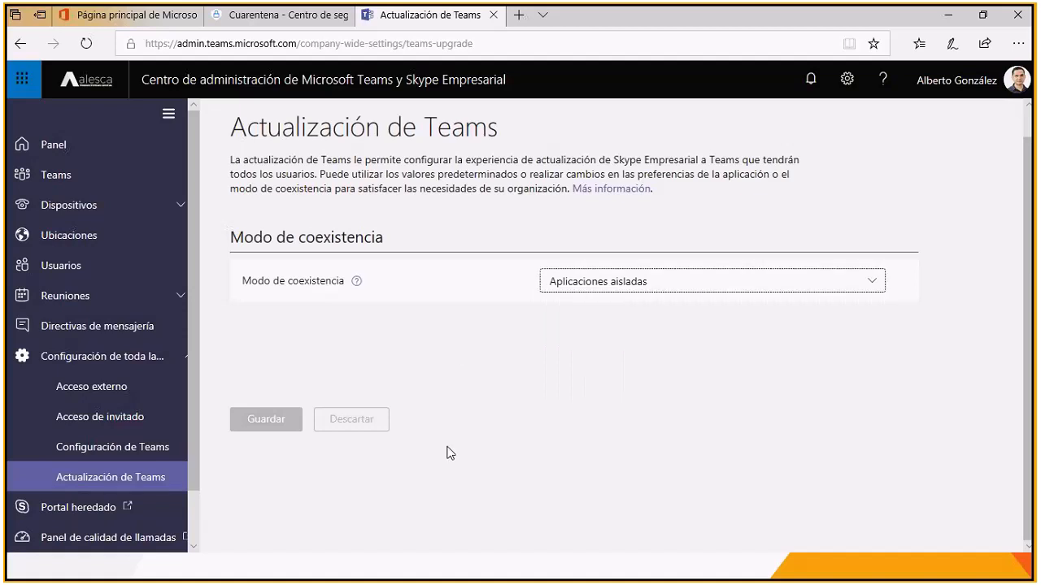
# Step: Go back to the Panel dashboard and collapse the organization-wide settings group in the navigation
pyautogui.click(45, 144)
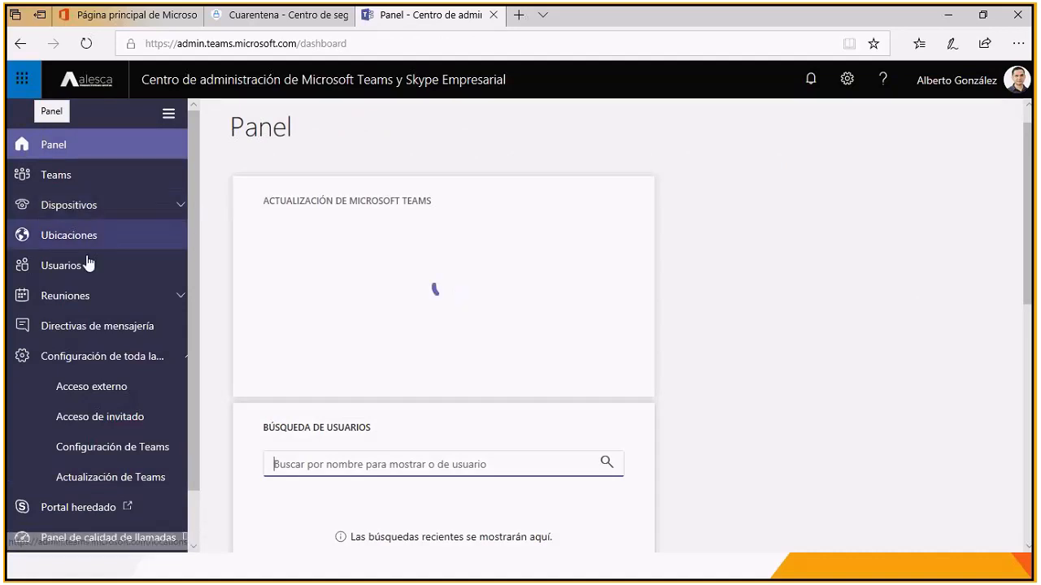
pyautogui.click(186, 362)
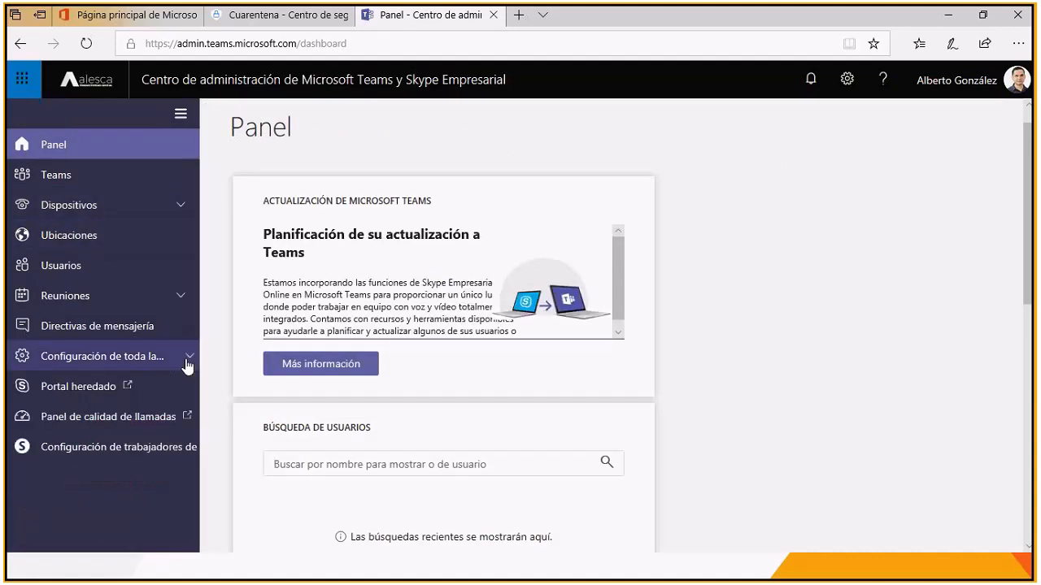
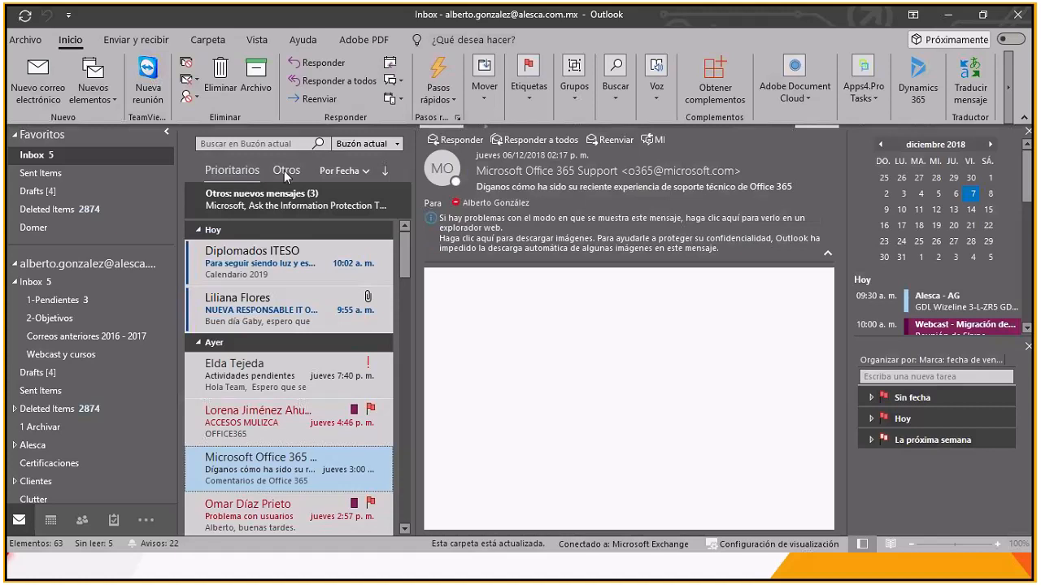
# Step: In Outlook, open the Microsoft message about the $5B IoT investment from the Otros inbox and display its properties
pyautogui.click(286, 171)
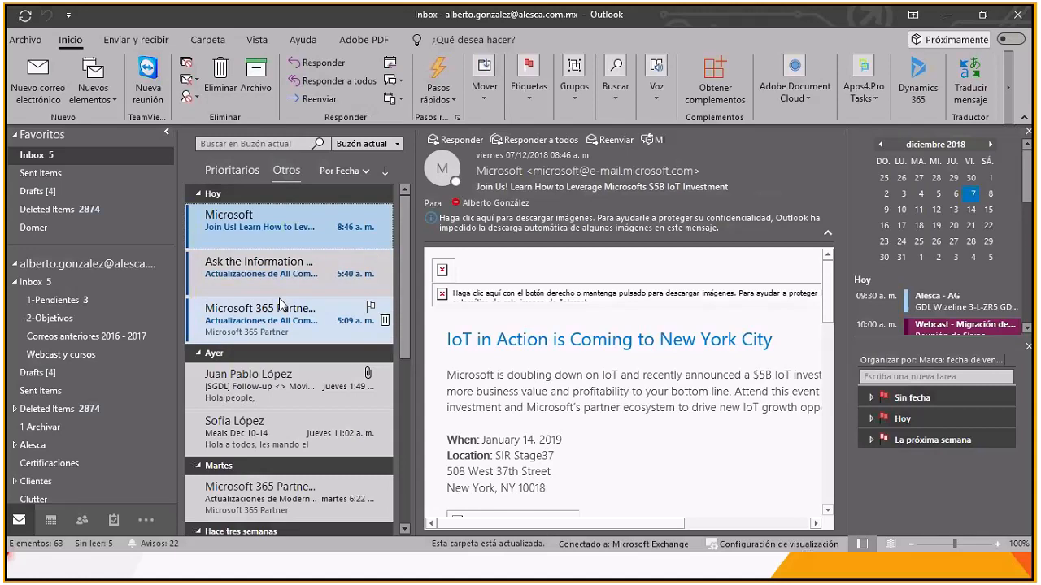
pyautogui.doubleClick(275, 233)
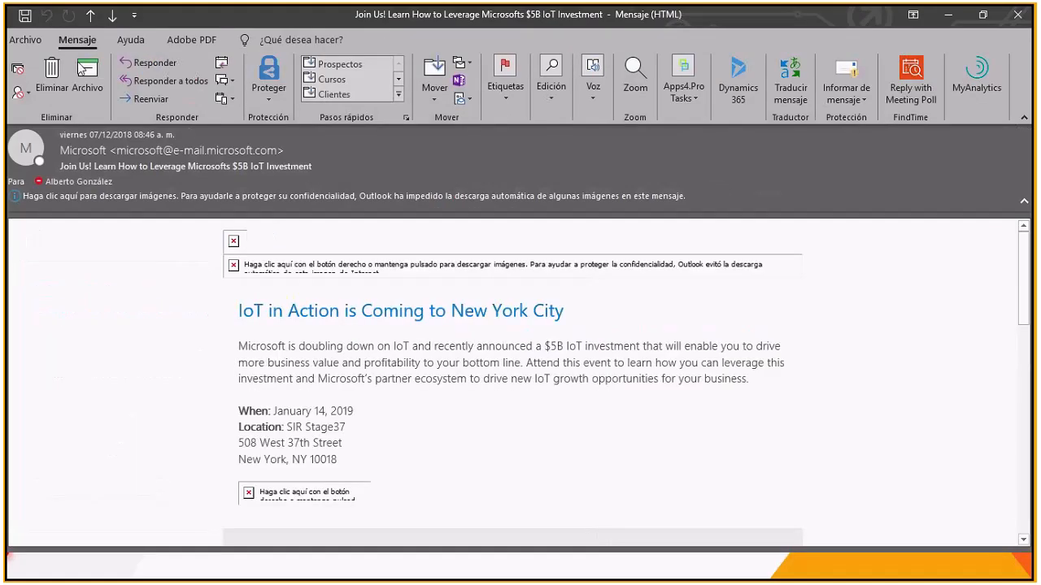
pyautogui.click(26, 40)
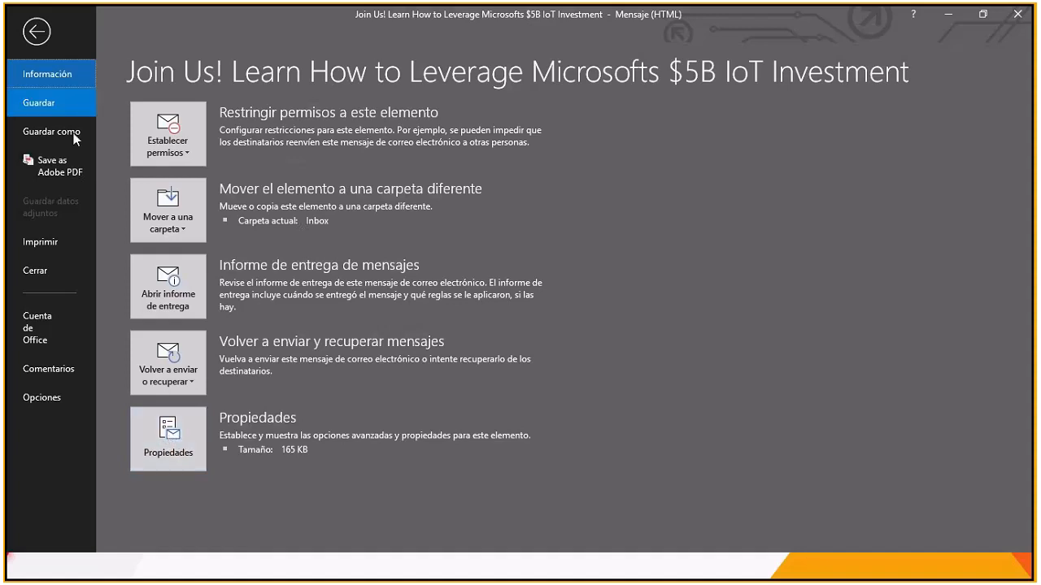
pyautogui.click(168, 440)
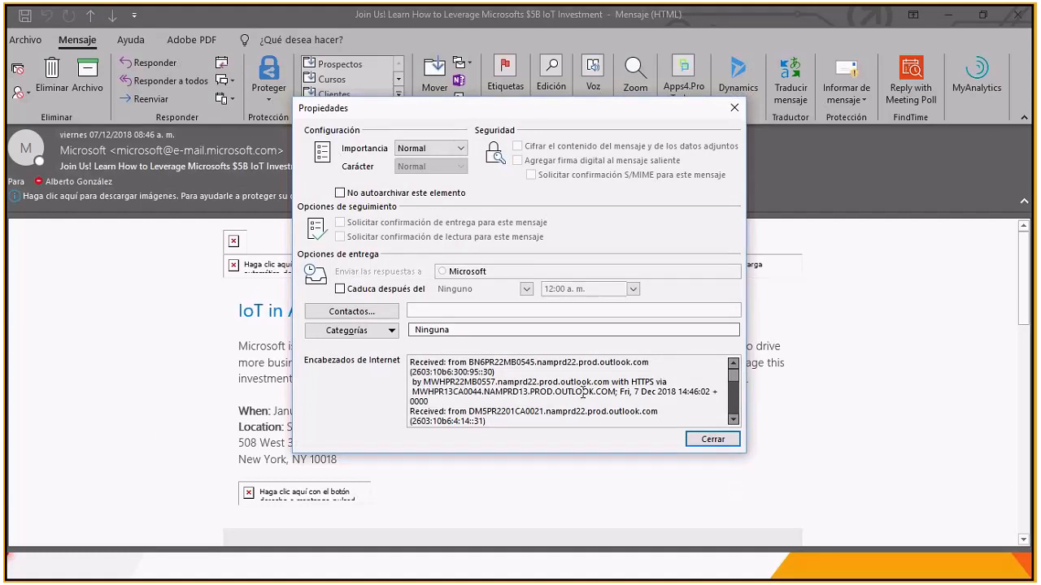
# Step: Look through the message's Internet headers to locate the Authentication-Results entry
pyautogui.moveTo(413, 364); pyautogui.dragTo(548, 436)
pyautogui.scroll(3, 555, 394)
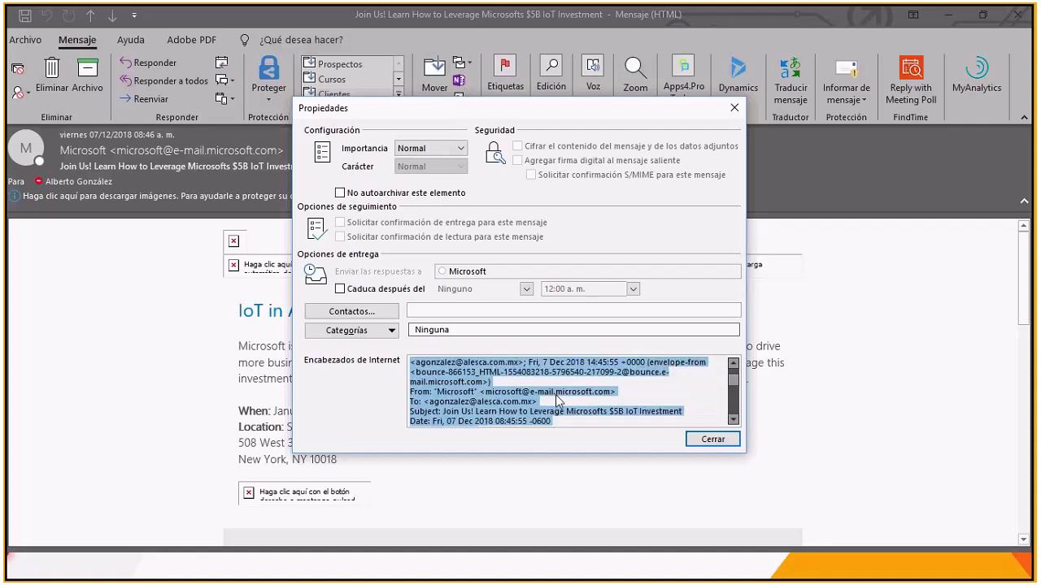
pyautogui.scroll(2, 559, 400)
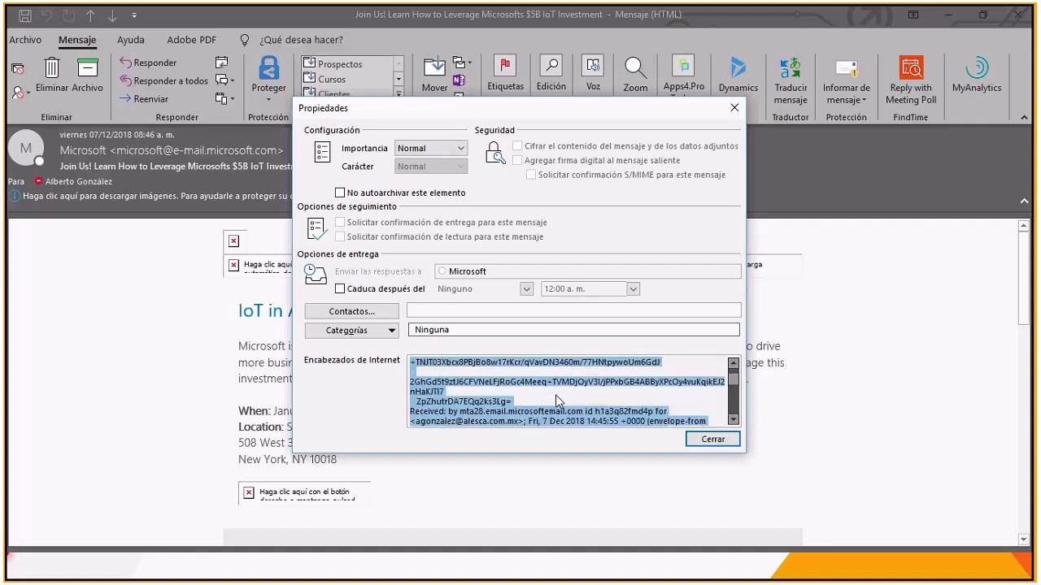
pyautogui.scroll(-2, 558, 400)
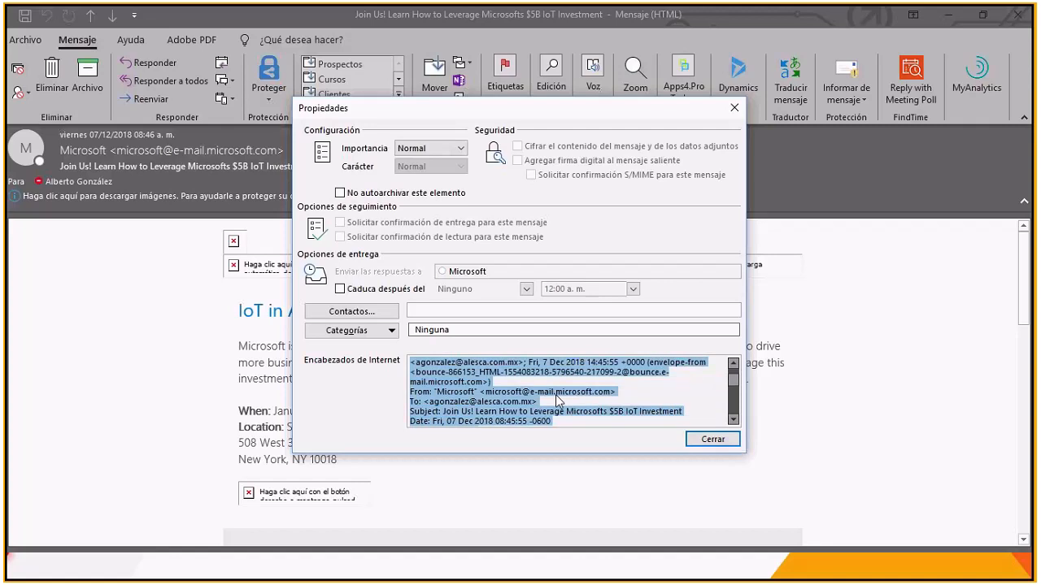
pyautogui.scroll(3, 557, 400)
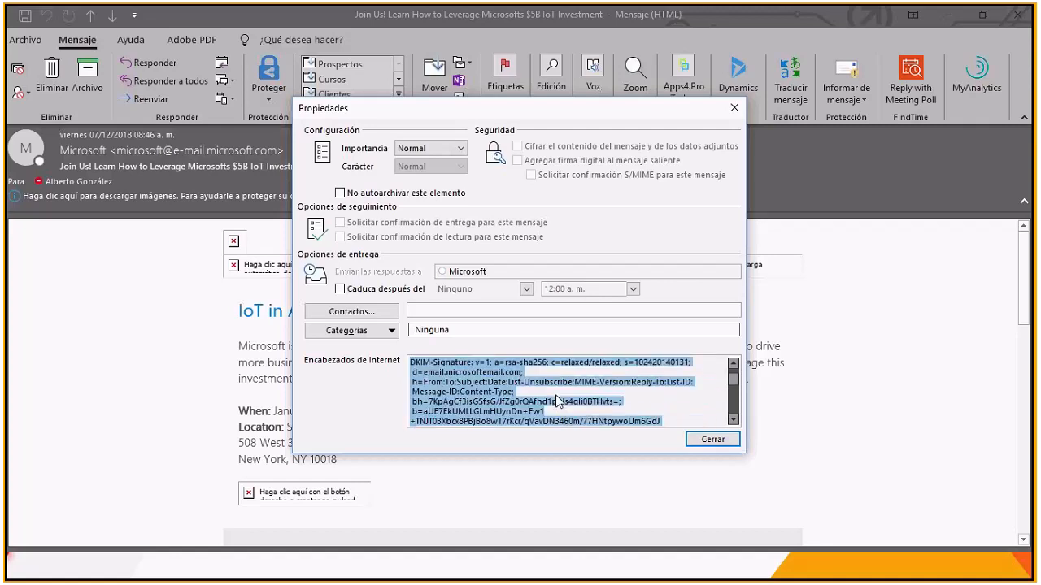
pyautogui.scroll(1, 556, 399)
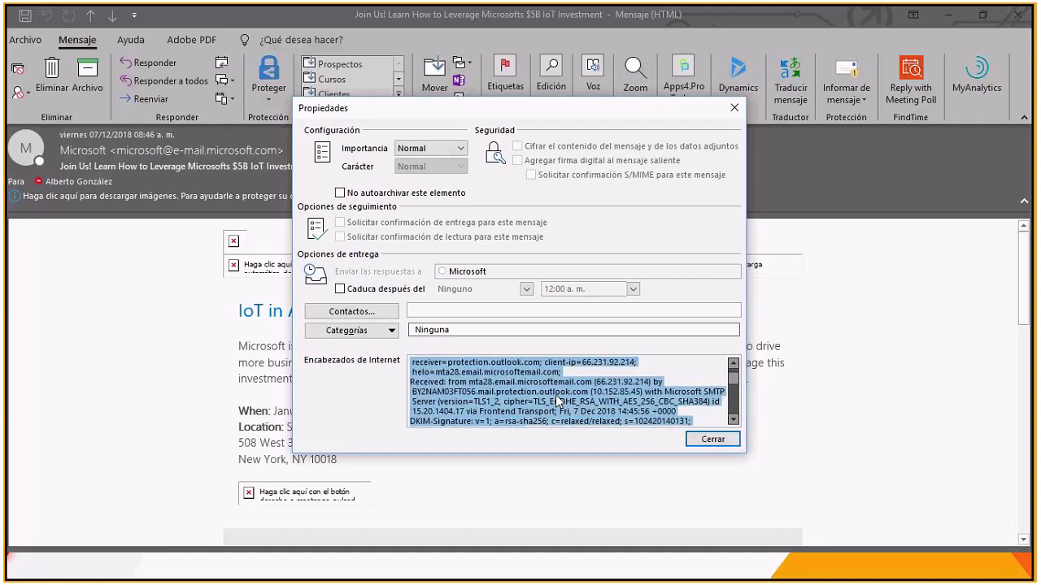
pyautogui.scroll(4, 557, 400)
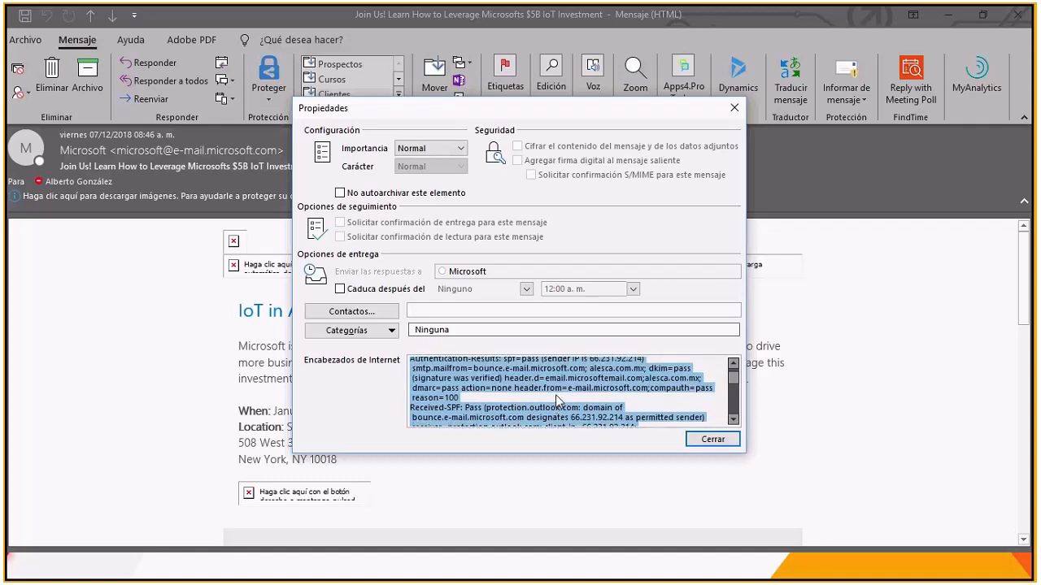
pyautogui.click(533, 401)
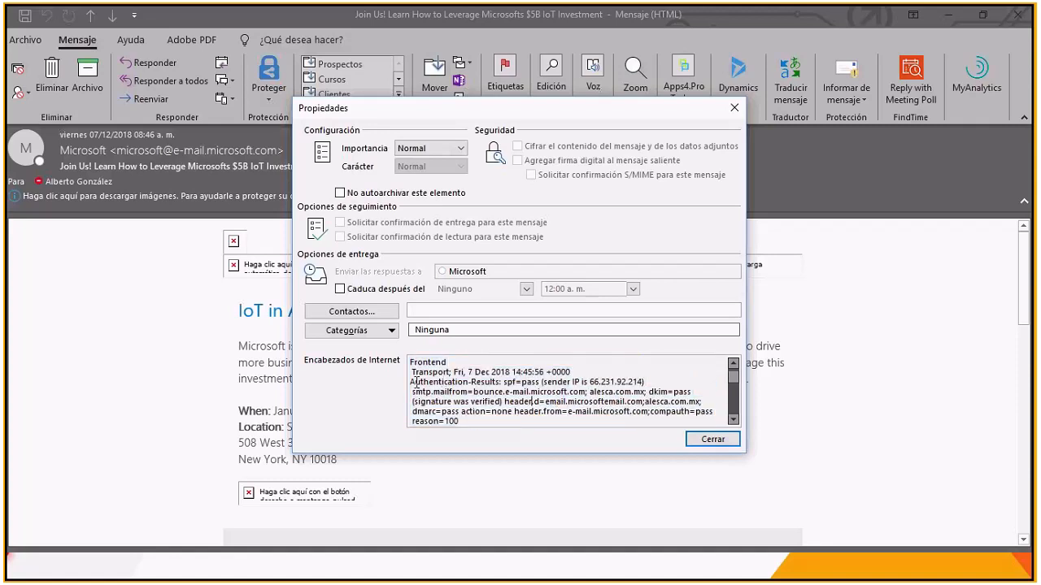
# Step: Highlight the Authentication-Results label, the SPF result and the sender IP in the Internet headers
pyautogui.moveTo(411, 382); pyautogui.dragTo(502, 389)
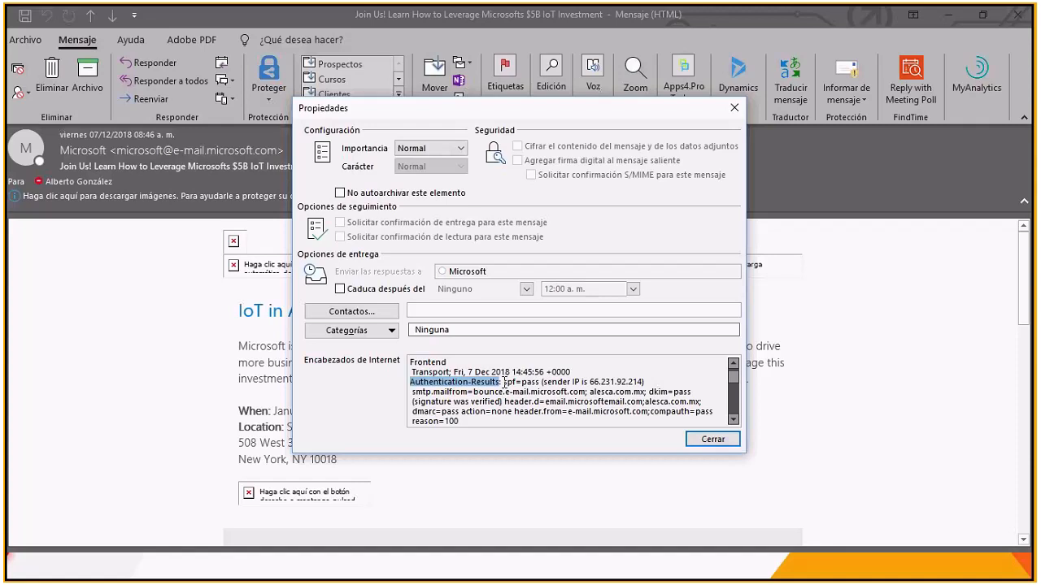
pyautogui.moveTo(505, 382); pyautogui.dragTo(518, 383)
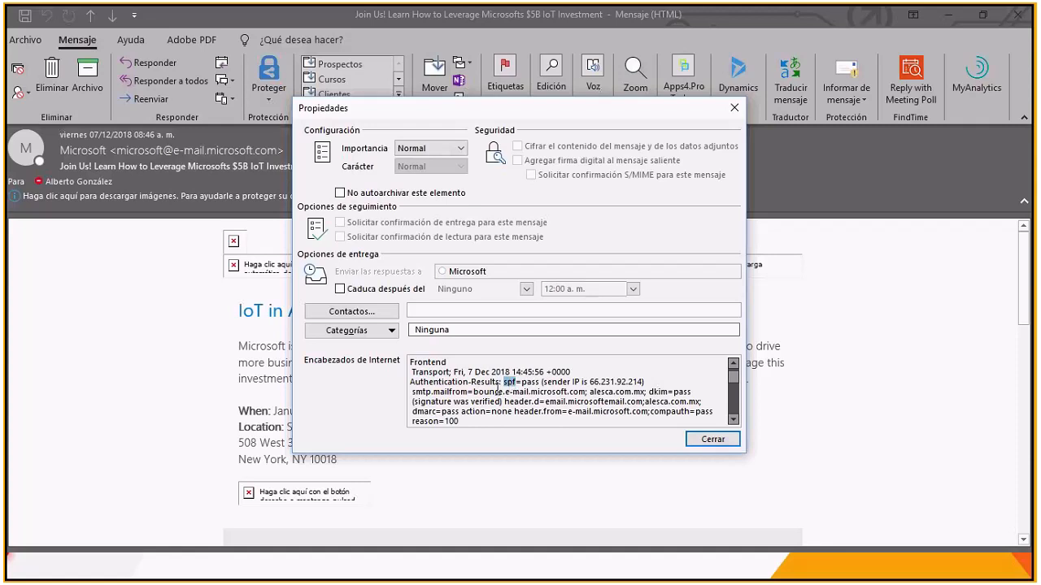
pyautogui.moveTo(523, 383); pyautogui.dragTo(538, 382)
pyautogui.moveTo(547, 383); pyautogui.dragTo(640, 382)
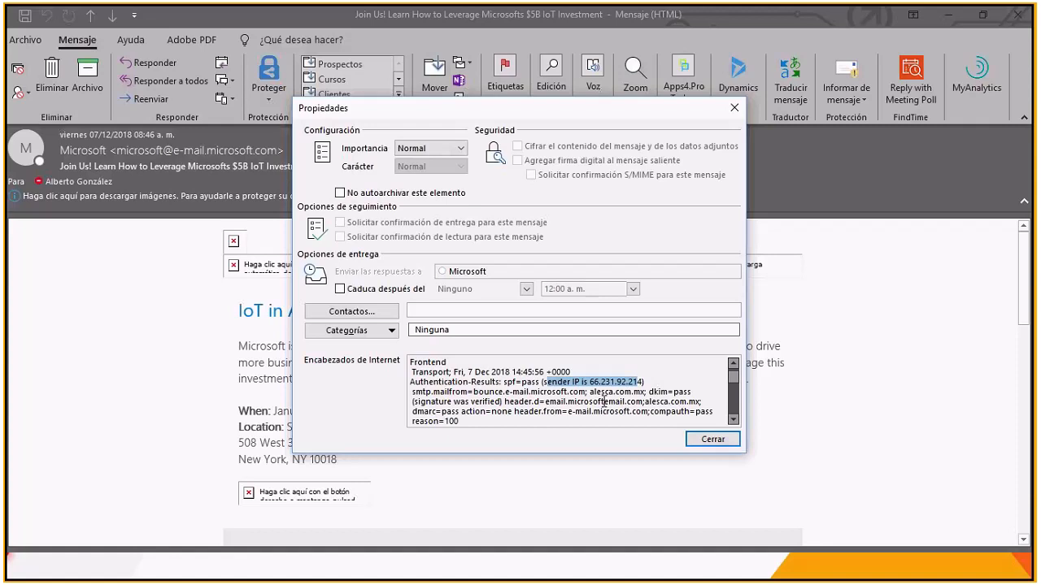
pyautogui.scroll(-3, 586, 400)
pyautogui.click(732, 365)
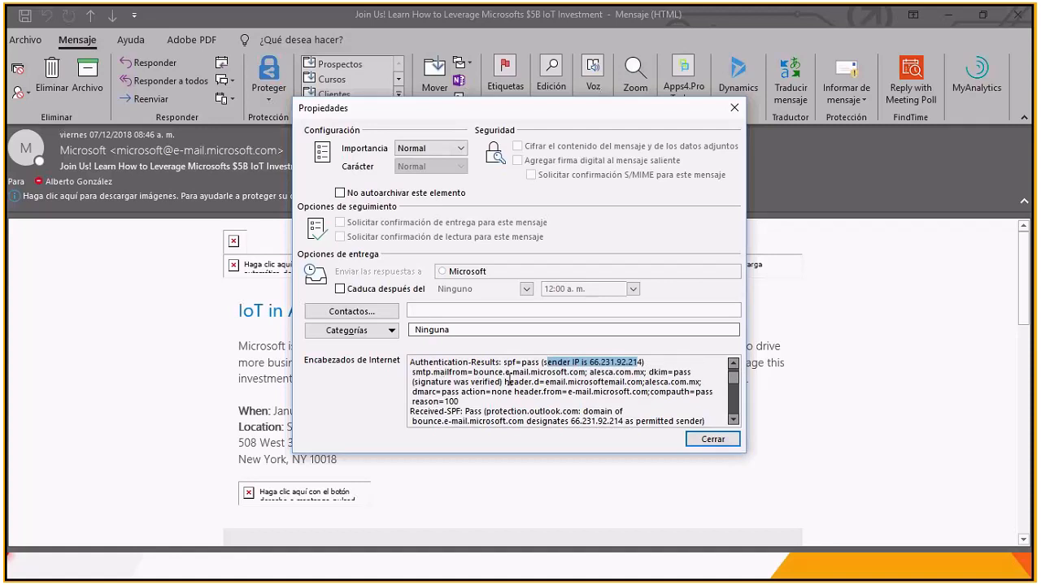
# Step: Highlight the DKIM result with its signature note and the DMARC result with its action in the headers
pyautogui.doubleClick(658, 372)
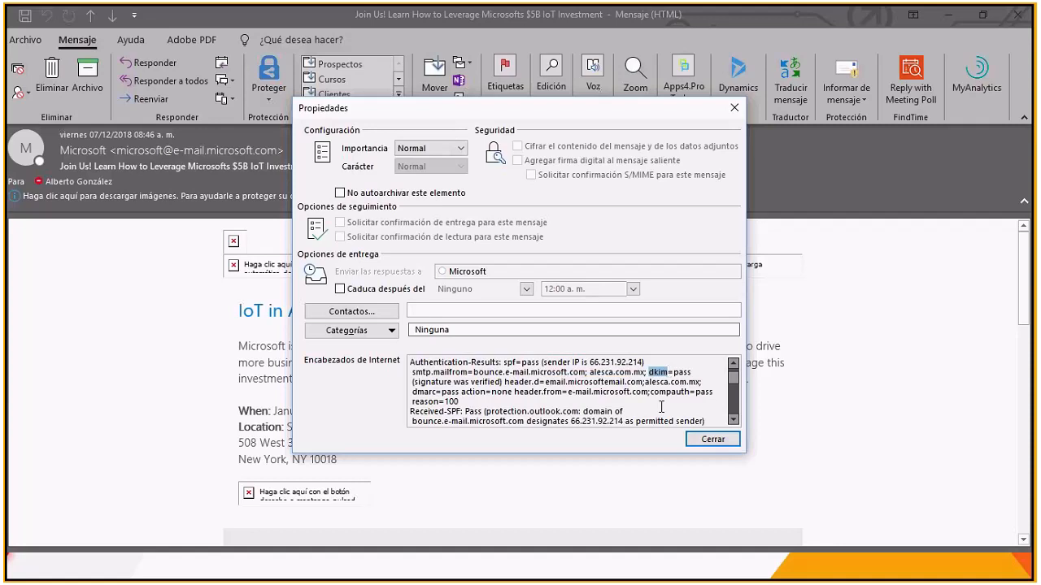
pyautogui.moveTo(673, 373); pyautogui.dragTo(691, 369)
pyautogui.moveTo(450, 380); pyautogui.dragTo(501, 387)
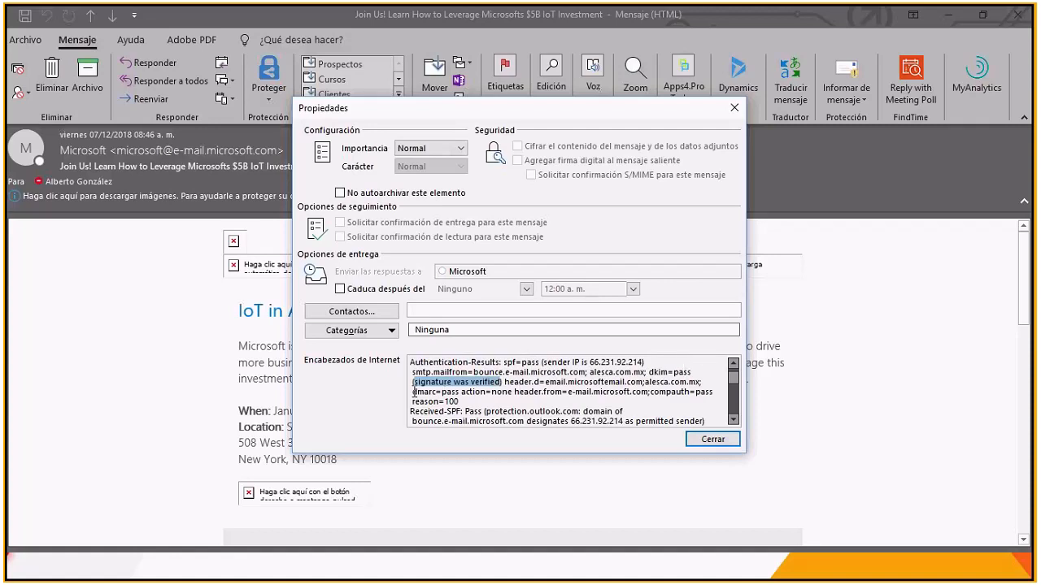
pyautogui.moveTo(413, 391); pyautogui.dragTo(460, 392)
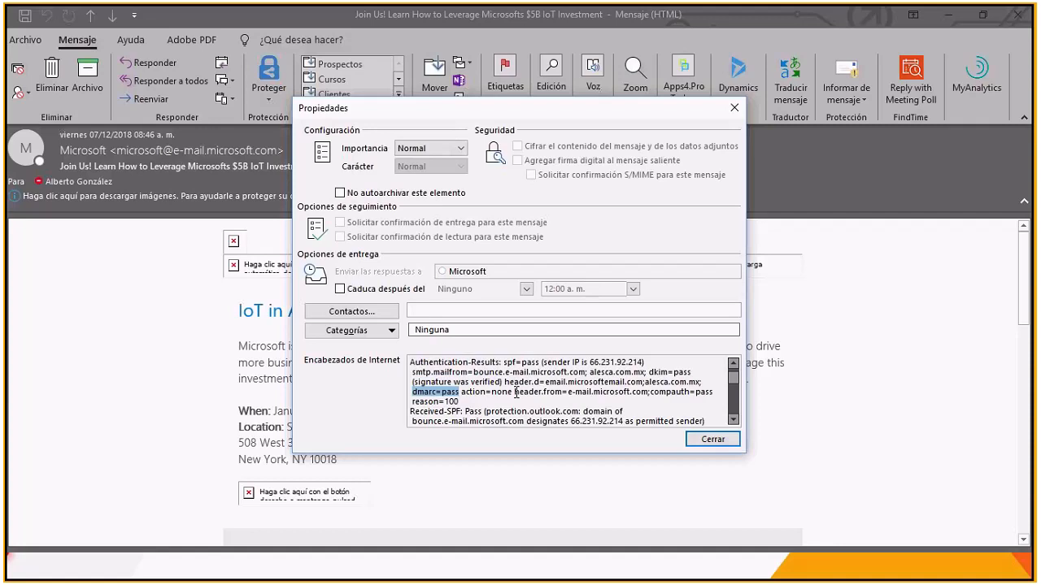
pyautogui.moveTo(481, 392); pyautogui.dragTo(513, 392)
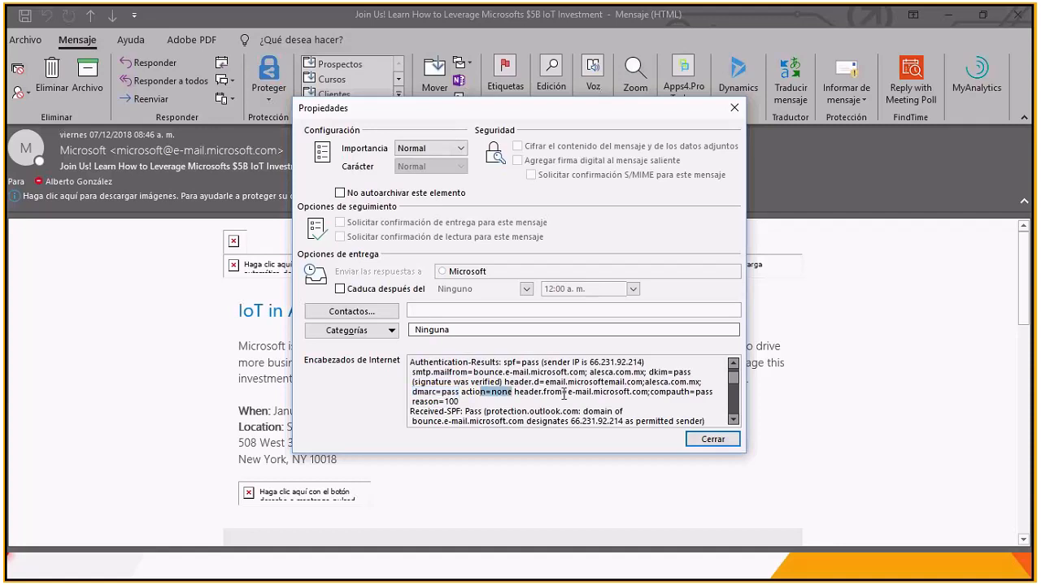
# Step: Highlight the compauth result and the protection.outlook.com domain in the Received-SPF line, and close the message properties
pyautogui.click(655, 393)
pyautogui.moveTo(655, 392); pyautogui.dragTo(692, 393)
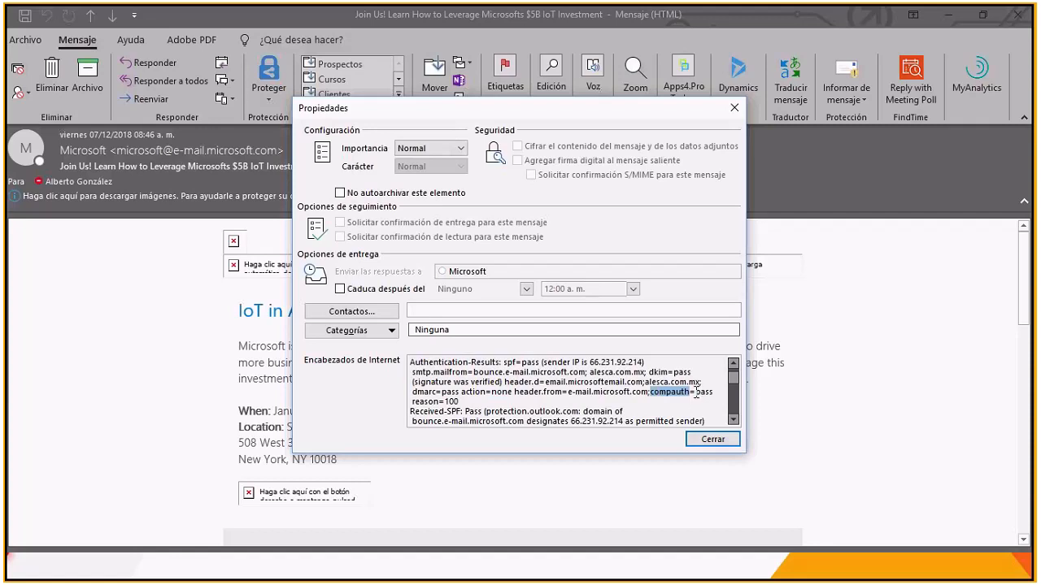
pyautogui.moveTo(696, 394); pyautogui.dragTo(719, 394)
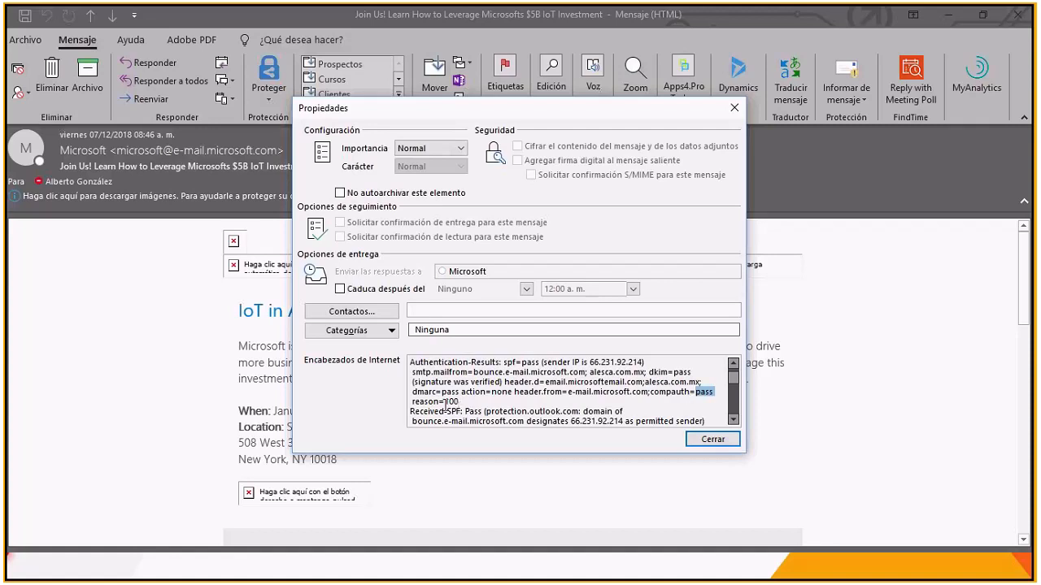
pyautogui.moveTo(446, 411); pyautogui.dragTo(579, 411)
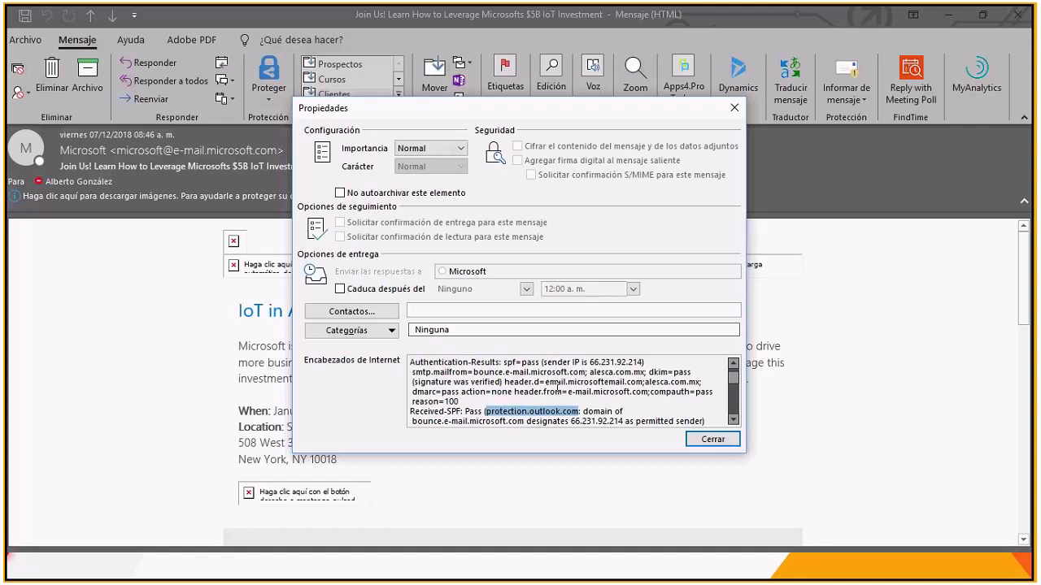
pyautogui.click(713, 440)
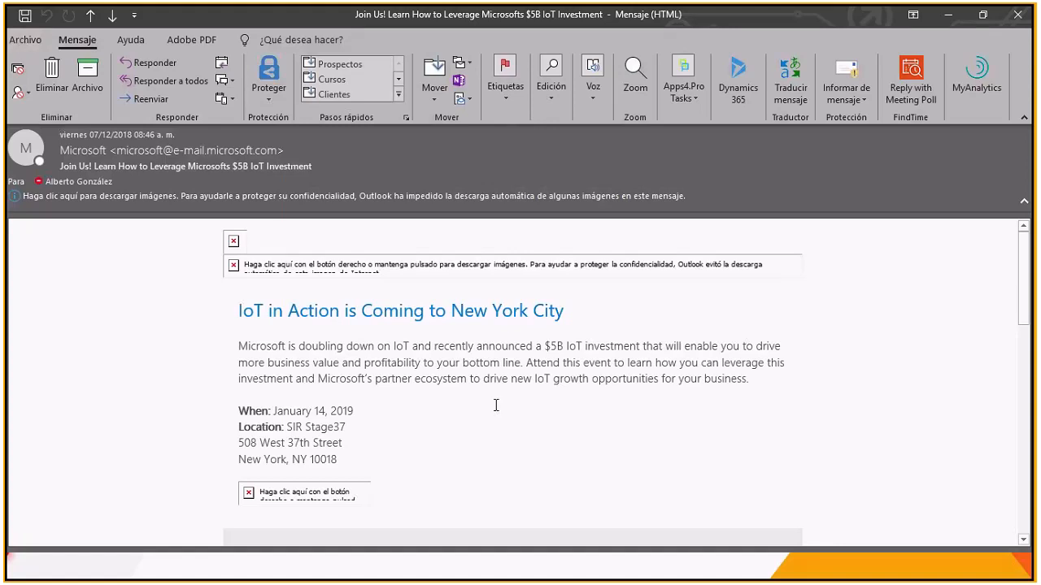
# Step: Switch to the browser's Security & Compliance center and open Cuarentena from the Revisar page of Administración de amenazas
pyautogui.hotkey('alt', 'Tab')
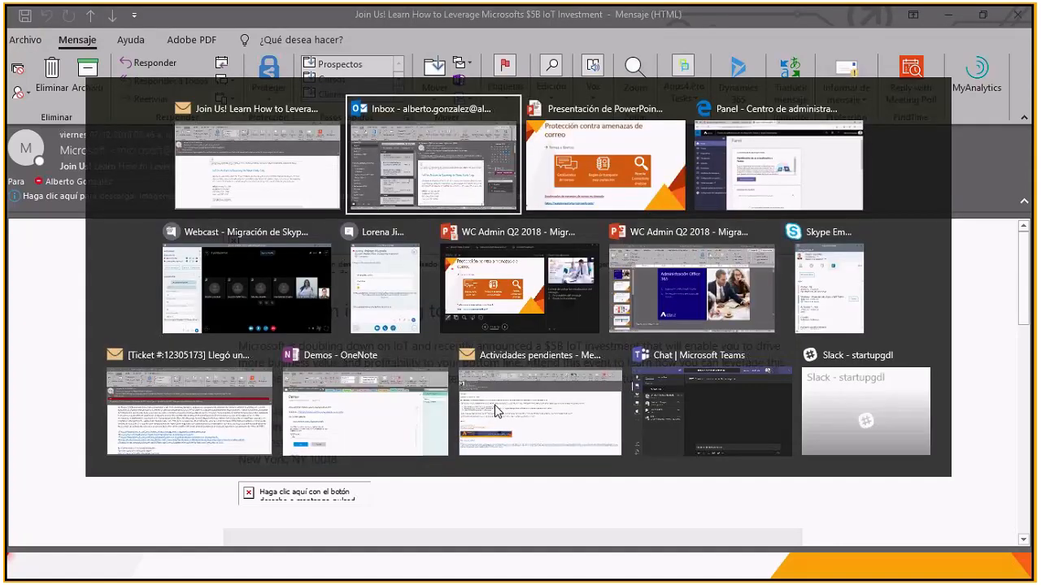
pyautogui.press('Tab')
pyautogui.press('Tab')
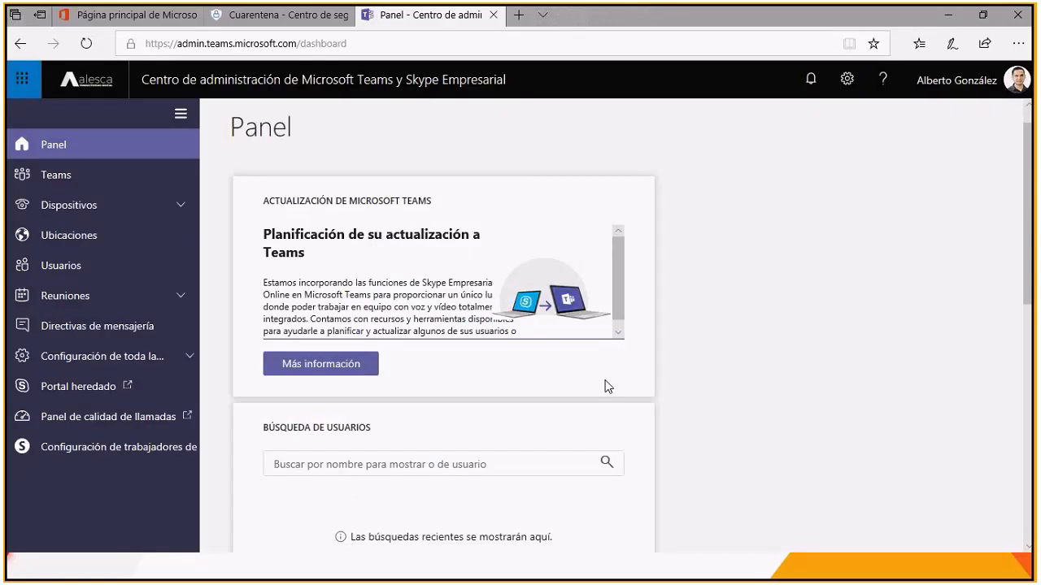
pyautogui.click(277, 15)
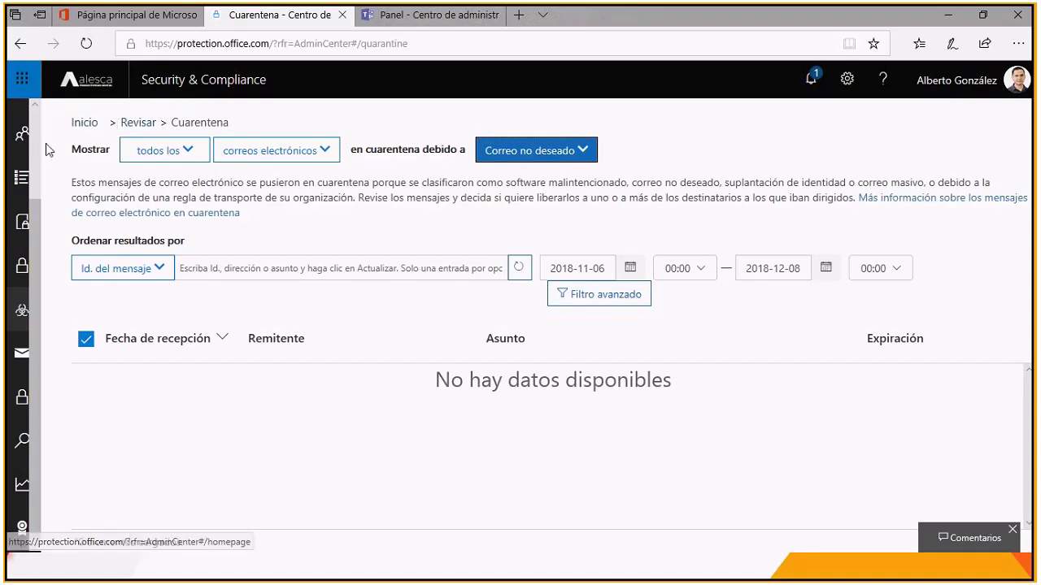
pyautogui.moveTo(21, 315)
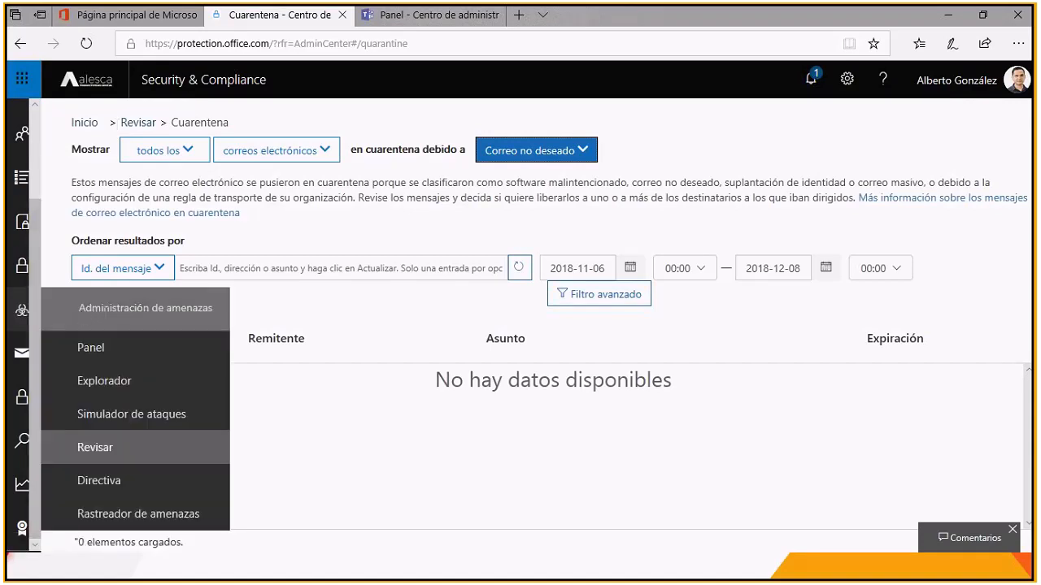
pyautogui.click(99, 456)
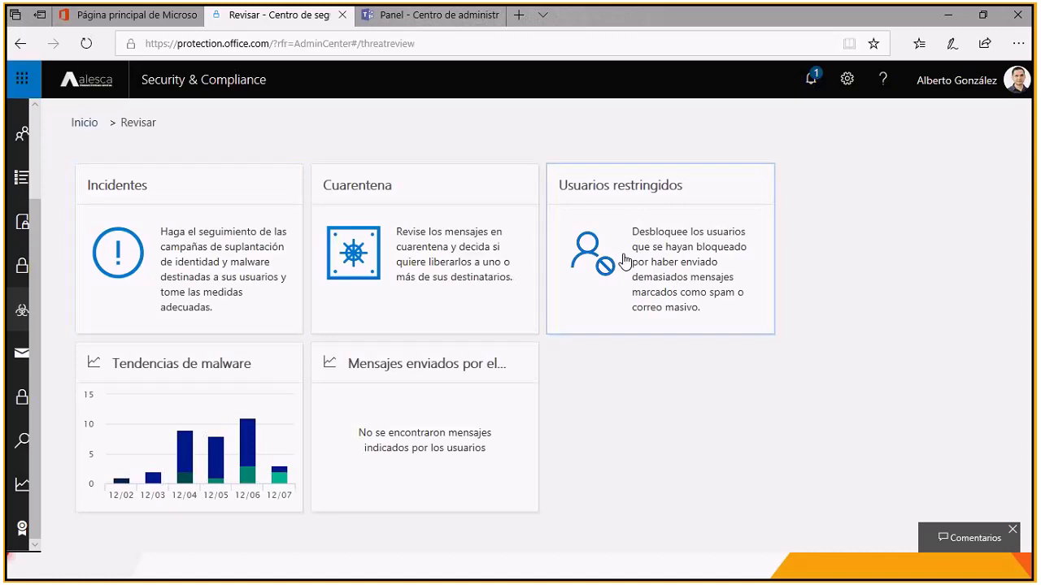
pyautogui.click(424, 251)
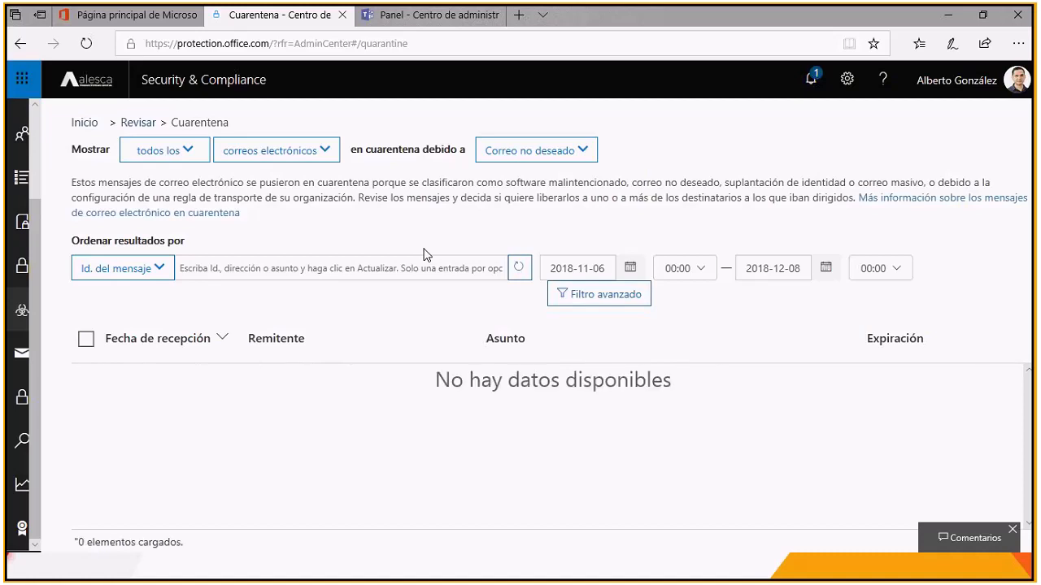
# Step: Check the quarantine content type choices, filter the quarantined emails by the reason Directiva and browse the listed messages
pyautogui.click(328, 163)
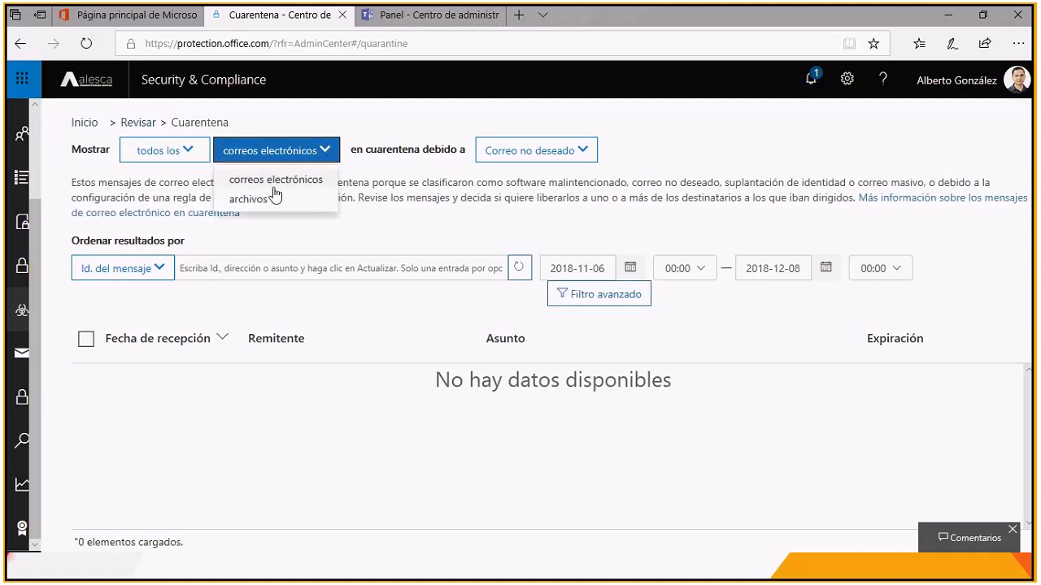
pyautogui.click(672, 147)
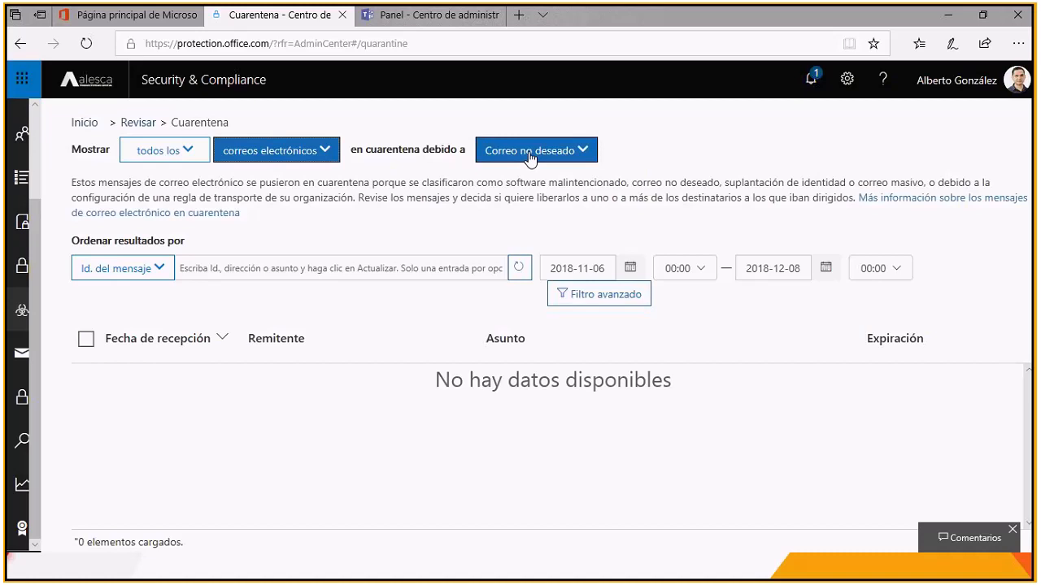
pyautogui.click(585, 155)
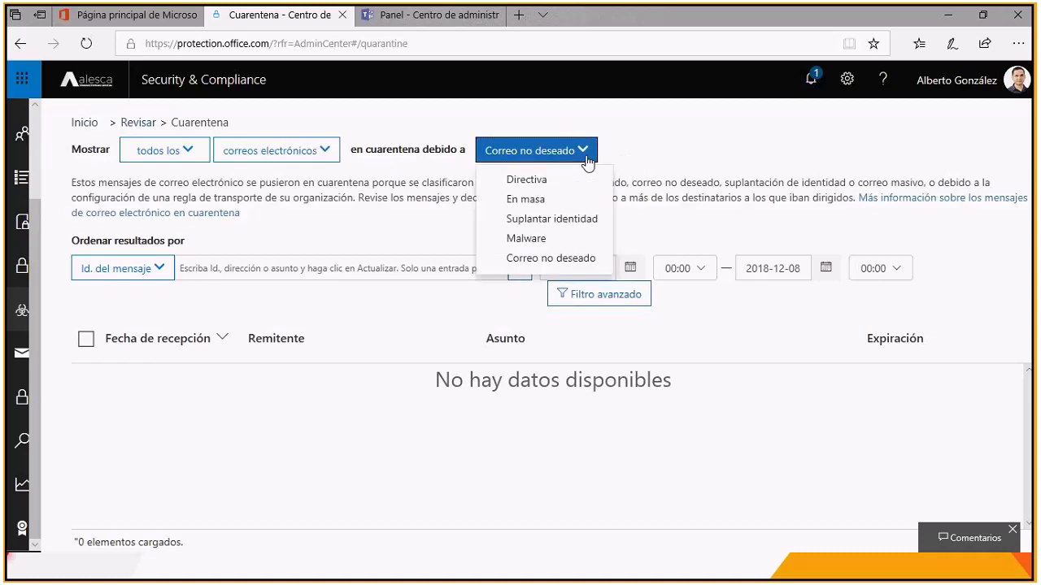
pyautogui.click(527, 182)
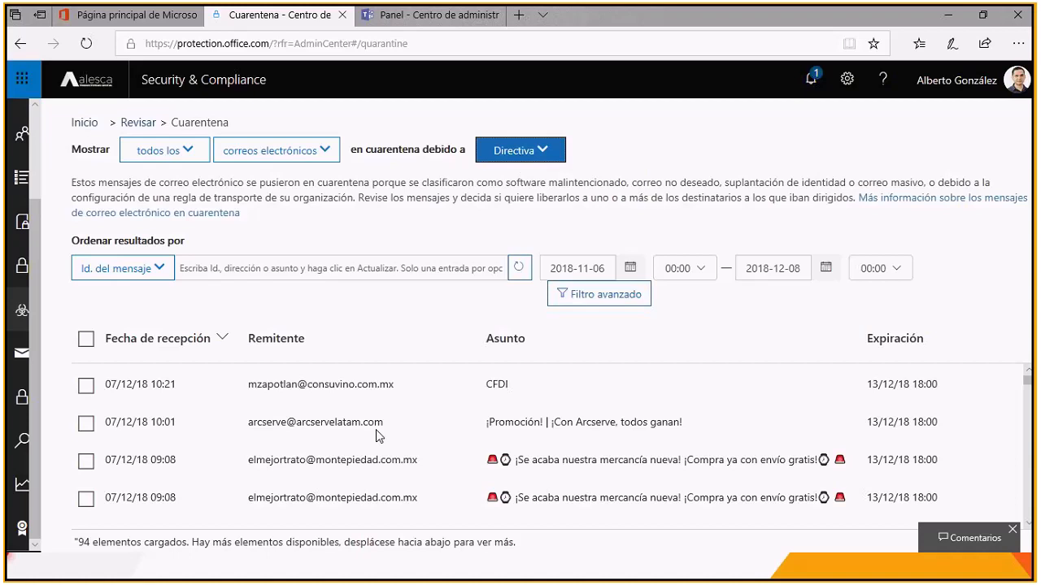
pyautogui.scroll(-2, 380, 437)
pyautogui.scroll(-3, 378, 431)
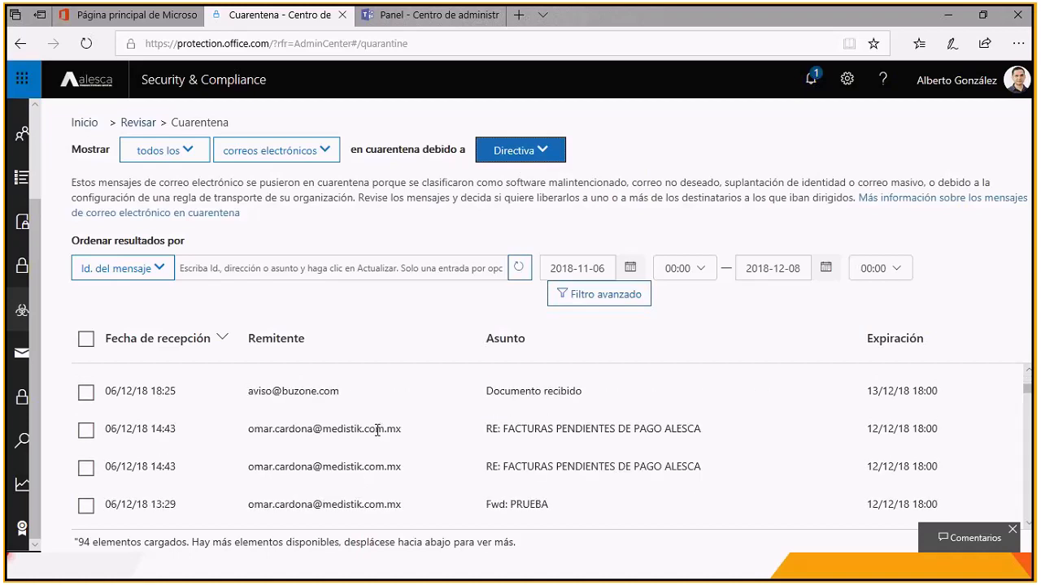
pyautogui.scroll(4, 377, 431)
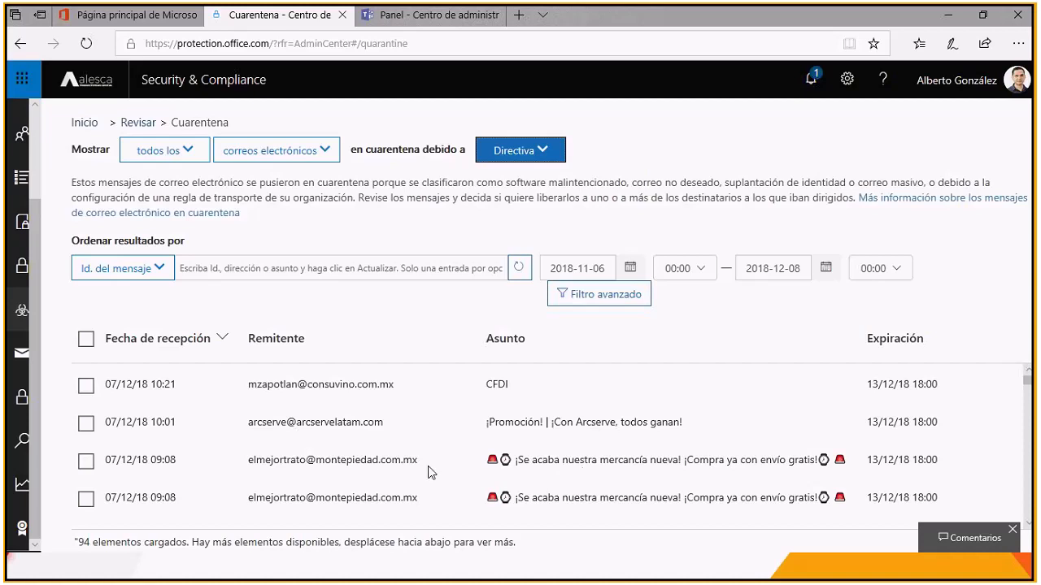
# Step: Open the details of the 09:08 quarantined message from montepiedad.com.mx, highlight its sender address and review its subject
pyautogui.click(374, 463)
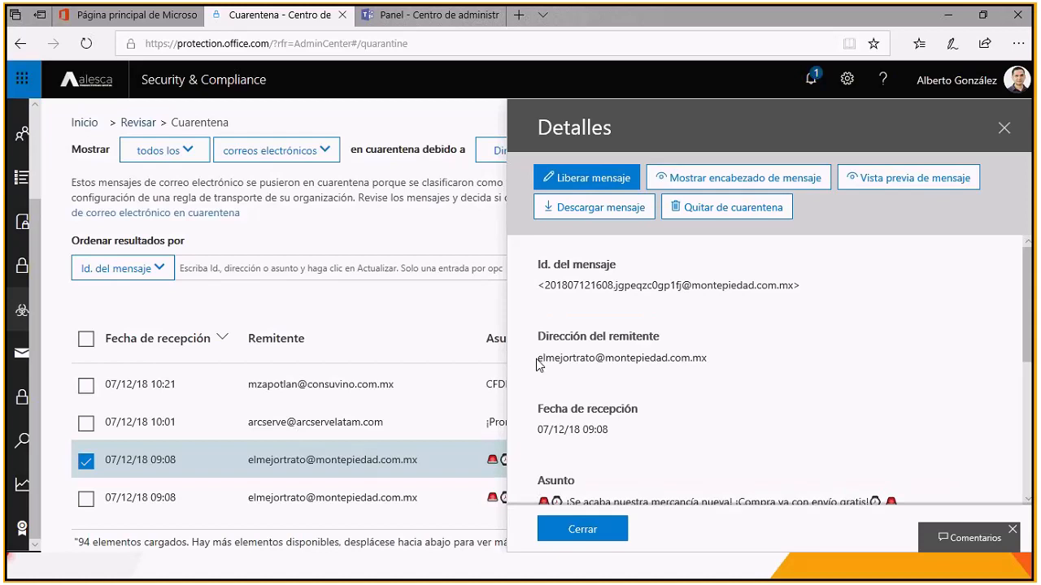
pyautogui.moveTo(538, 359); pyautogui.dragTo(783, 400)
pyautogui.scroll(-1, 782, 399)
pyautogui.scroll(1, 689, 284)
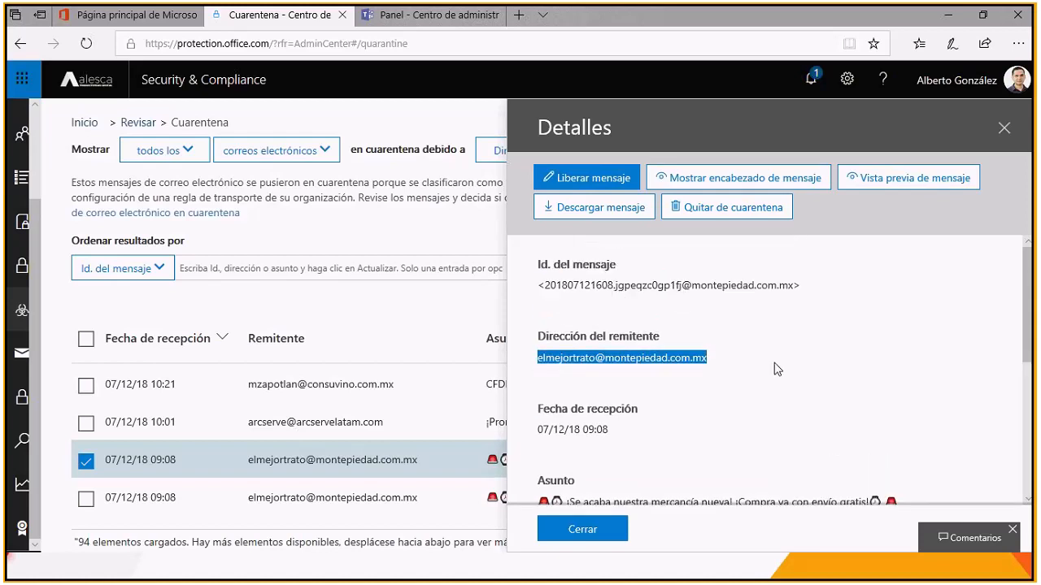
pyautogui.scroll(-3, 776, 369)
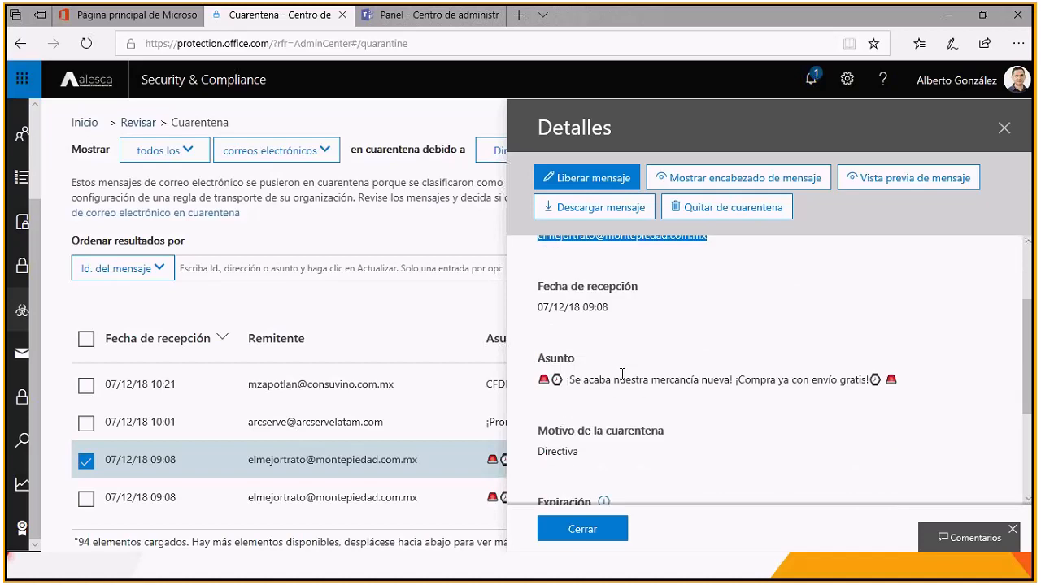
pyautogui.scroll(-1, 752, 424)
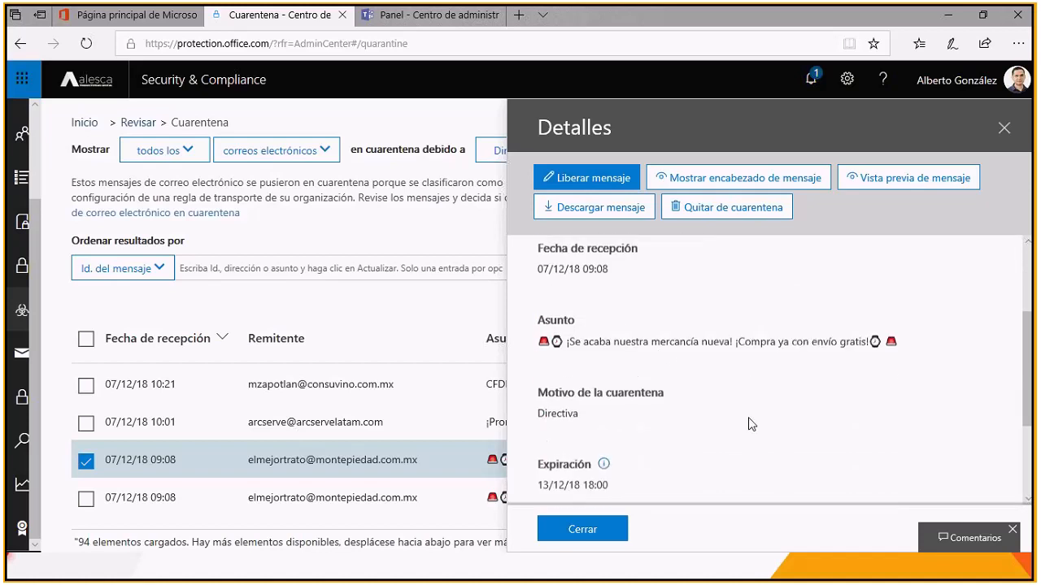
pyautogui.scroll(-3, 751, 424)
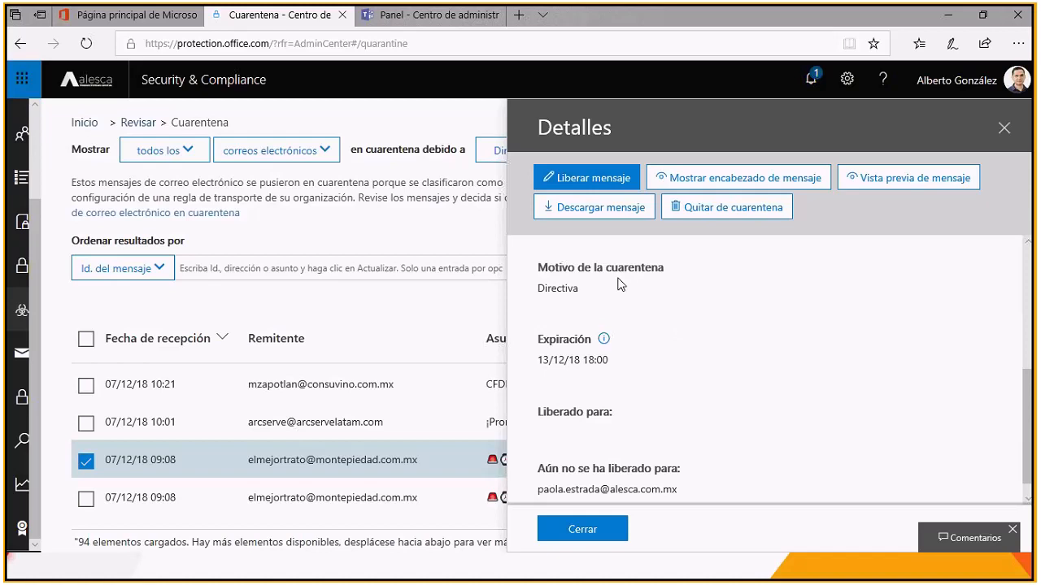
# Step: Highlight the quarantine reason, the expiration date and the recipient still pending release in the message details
pyautogui.moveTo(540, 288); pyautogui.dragTo(597, 298)
pyautogui.scroll(-1, 752, 346)
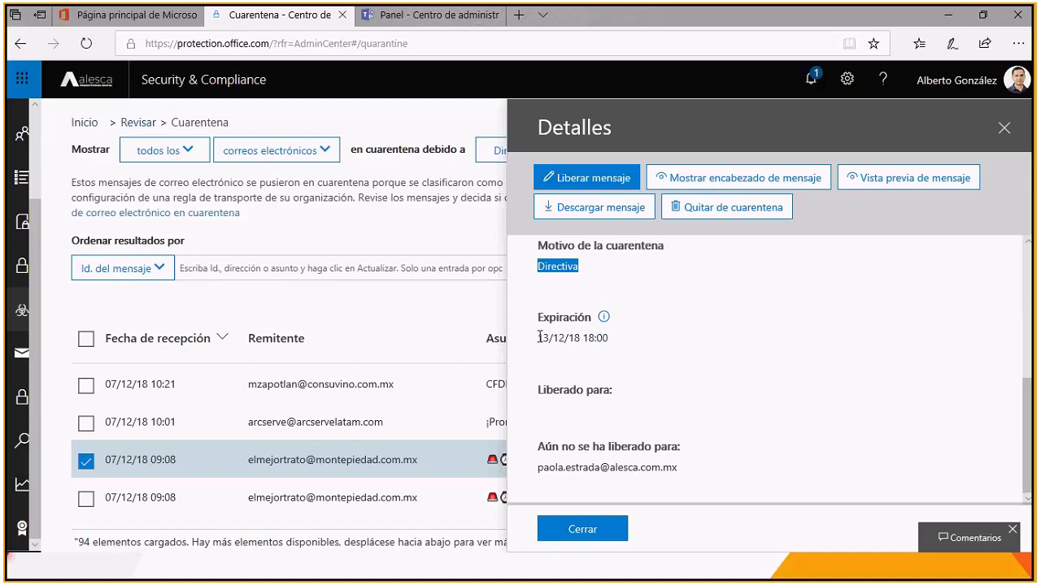
pyautogui.moveTo(539, 336); pyautogui.dragTo(632, 338)
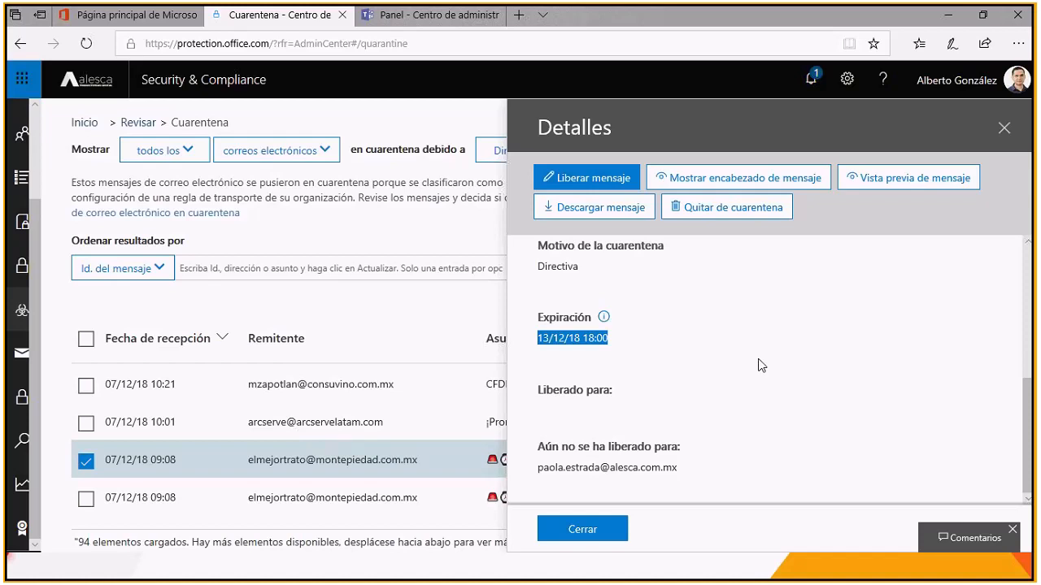
pyautogui.moveTo(538, 469); pyautogui.dragTo(693, 471)
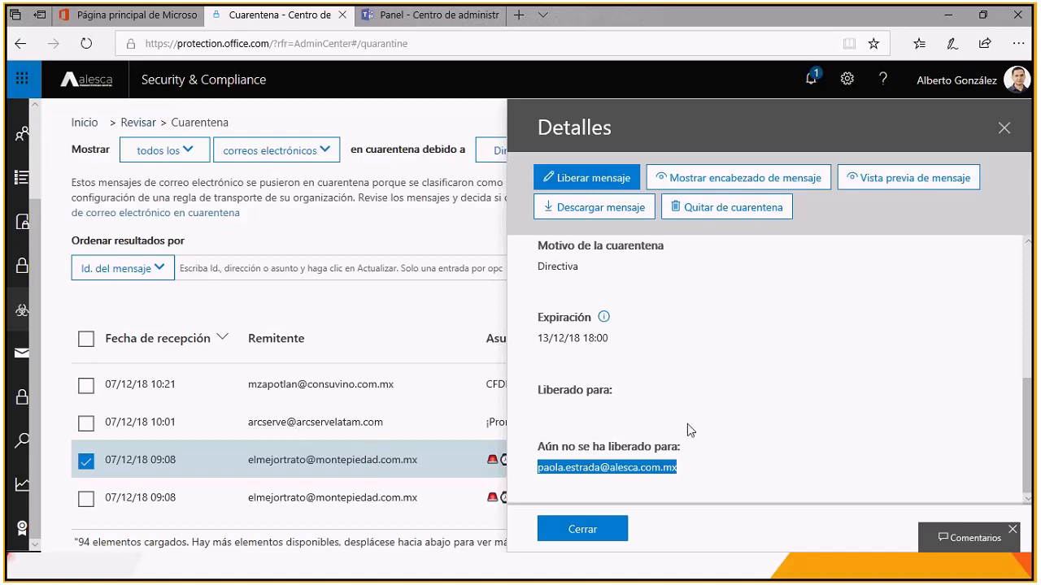
pyautogui.click(724, 453)
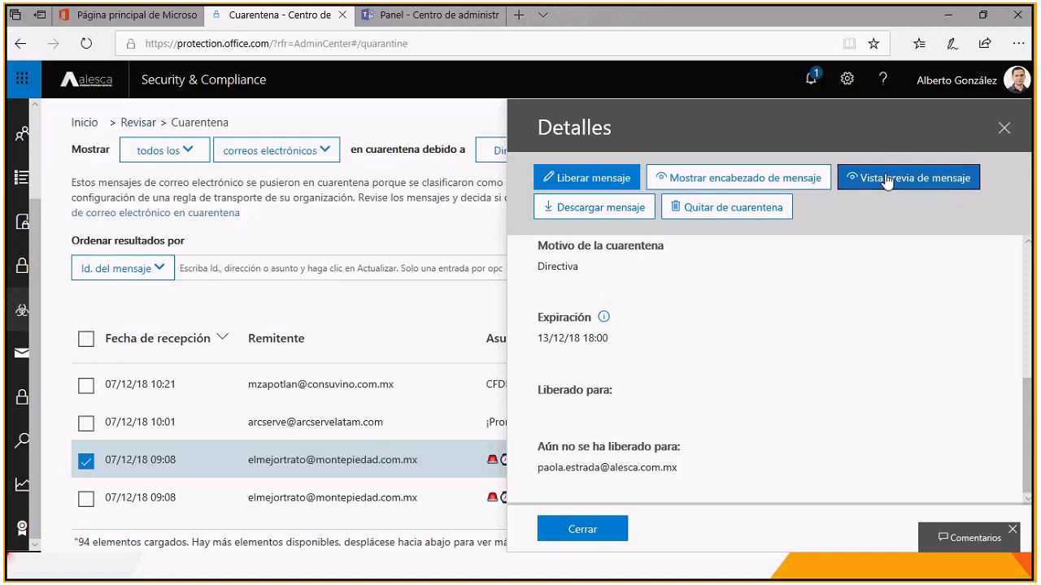
# Step: Show the full header of the quarantined message and find its authentication results
pyautogui.click(740, 184)
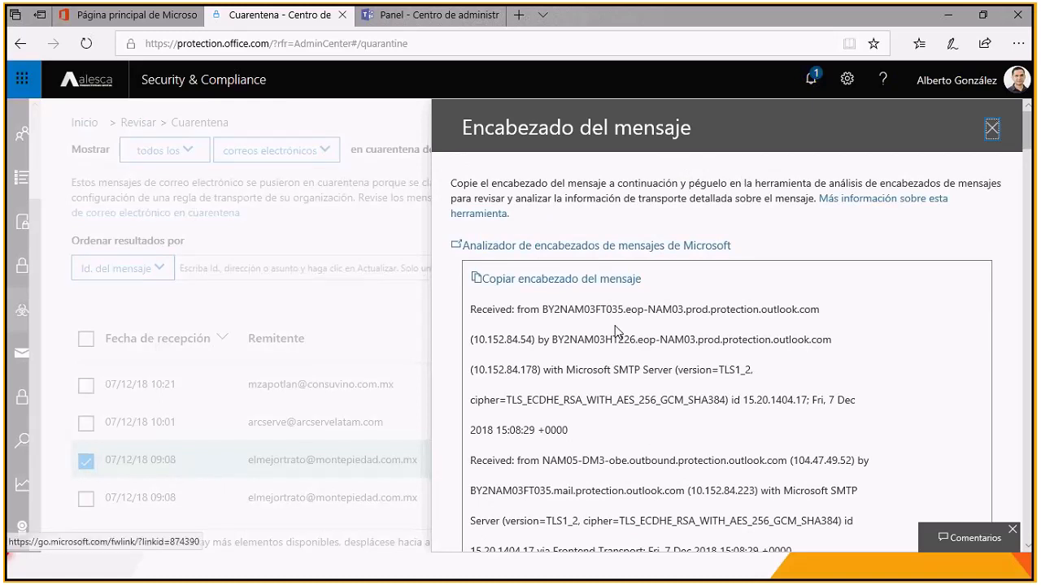
pyautogui.scroll(-1, 525, 382)
pyautogui.scroll(-5, 525, 382)
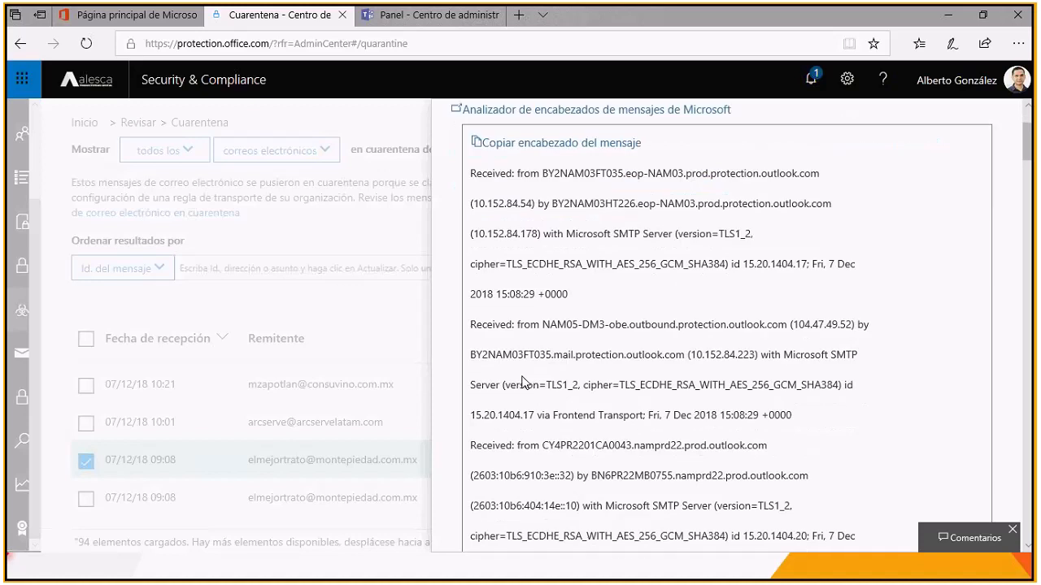
pyautogui.scroll(-3, 523, 382)
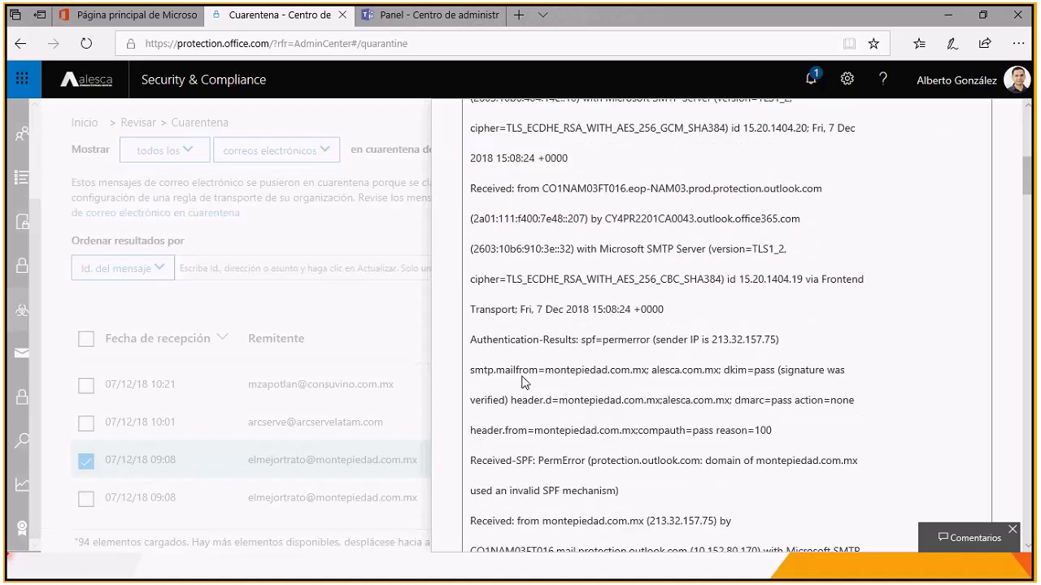
# Step: Highlight the Authentication-Results label, the SPF result and the sender IP in the message header
pyautogui.moveTo(473, 274); pyautogui.dragTo(578, 274)
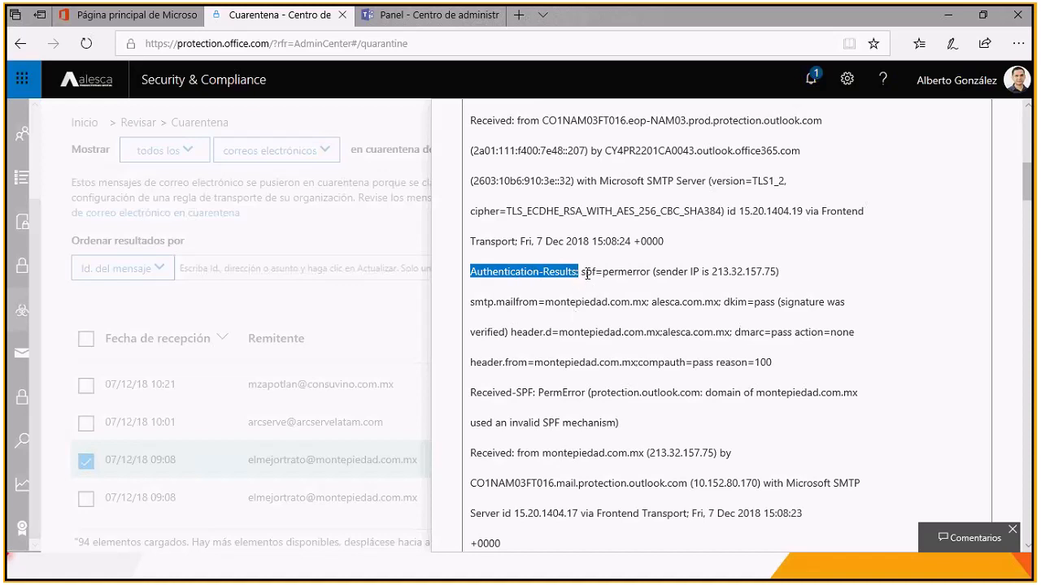
pyautogui.doubleClick(587, 273)
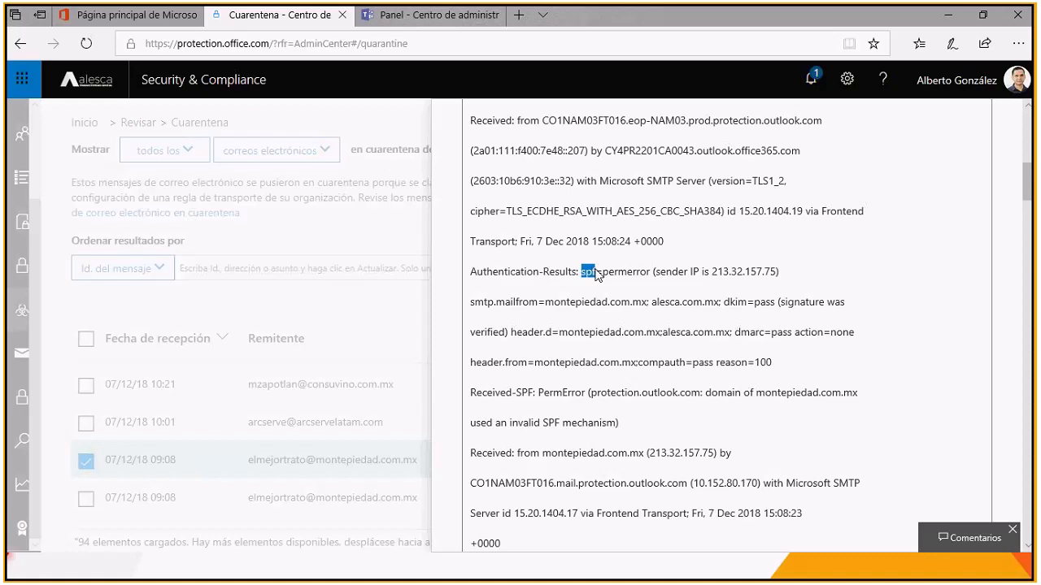
pyautogui.moveTo(603, 273); pyautogui.dragTo(652, 278)
pyautogui.moveTo(712, 271); pyautogui.dragTo(776, 280)
# Step: Open the mxtoolbox.com website in a new browser tab
pyautogui.click(518, 15)
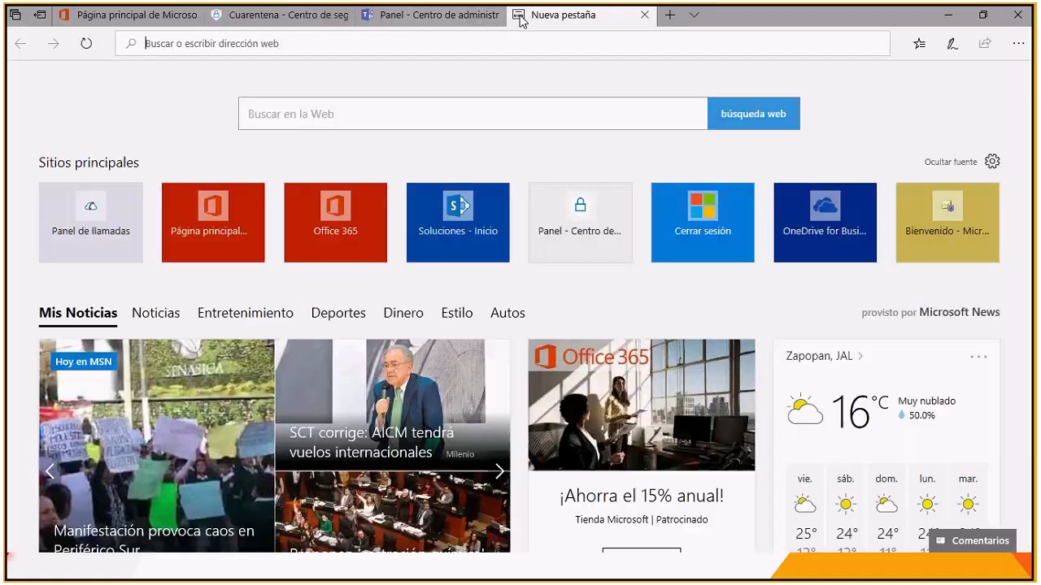
pyautogui.write('mxtoolbox.com/')
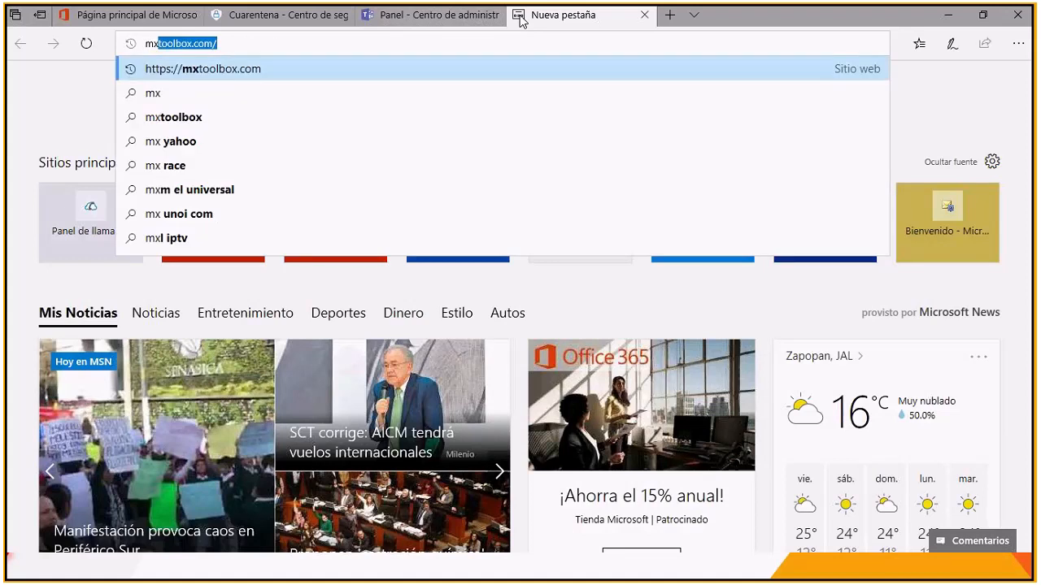
pyautogui.press('Return')
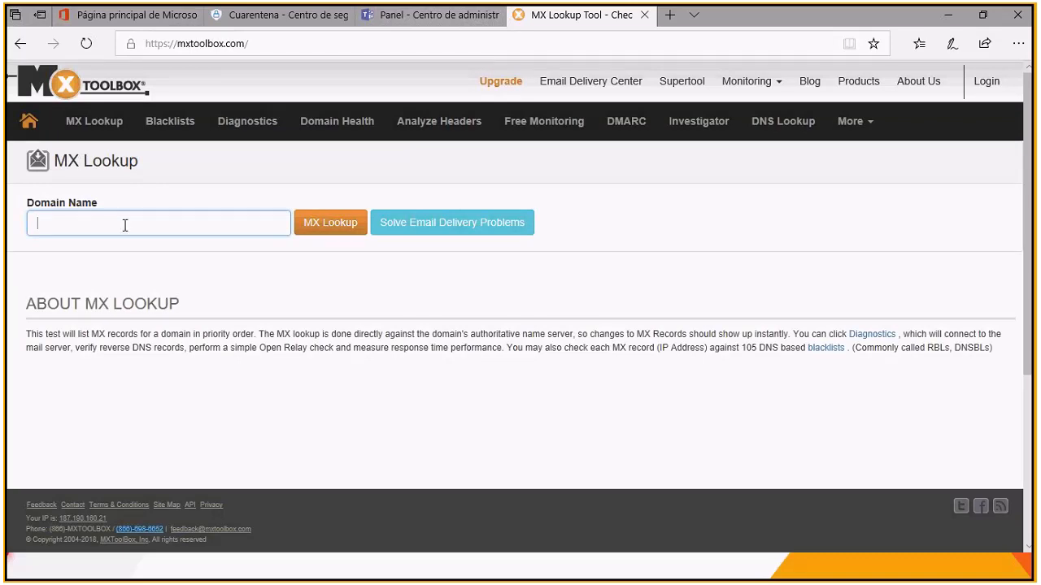
# Step: Return to the quarantined message's header and copy the smtp.mailfrom domain montepiedad.com.mx
pyautogui.hotkey('alt', 'Tab')
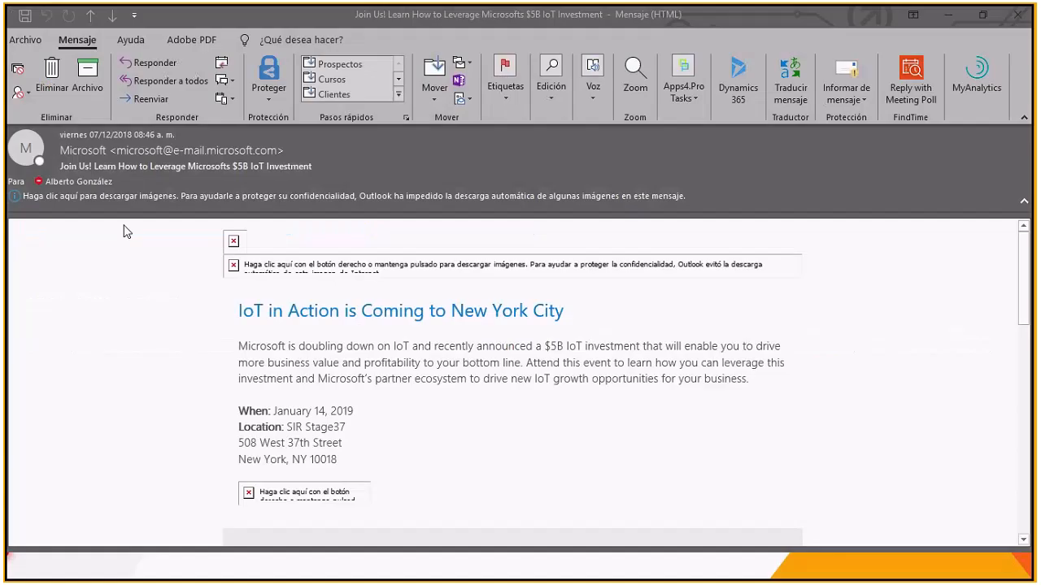
pyautogui.hotkey('alt', 'Tab')
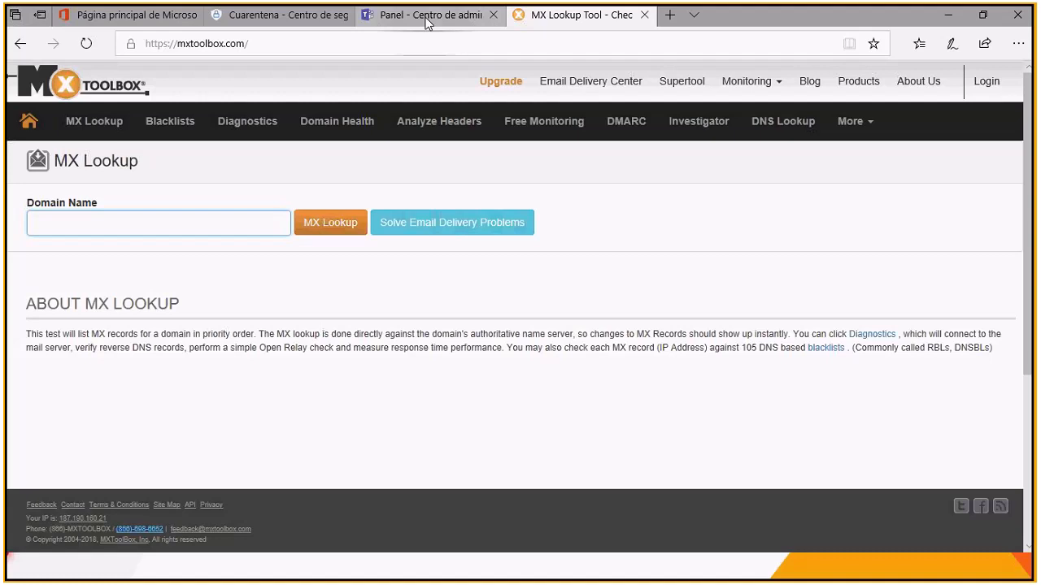
pyautogui.click(299, 16)
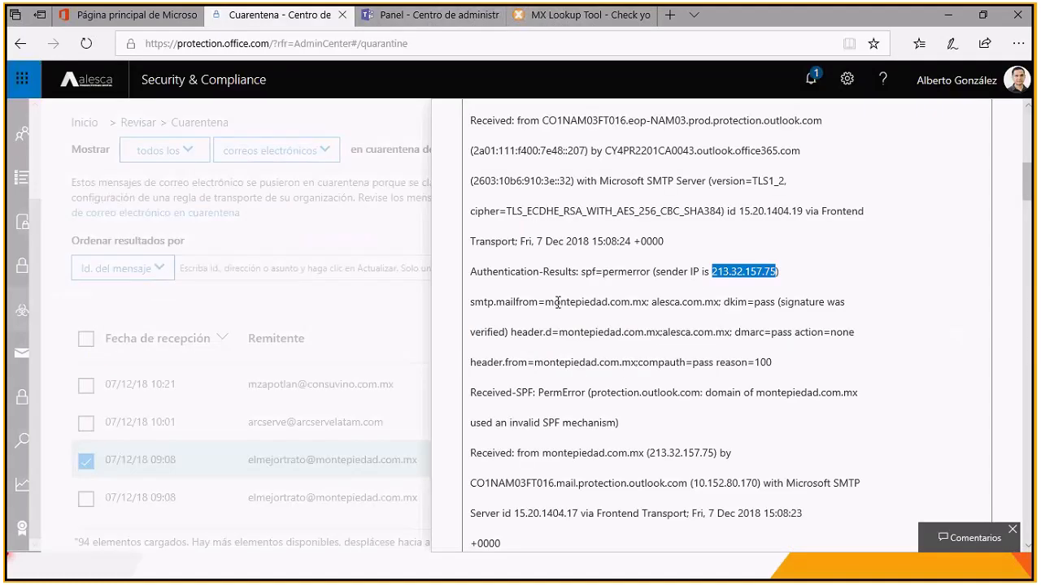
pyautogui.moveTo(545, 302); pyautogui.dragTo(646, 305)
pyautogui.hotkey('ctrl', 'c')
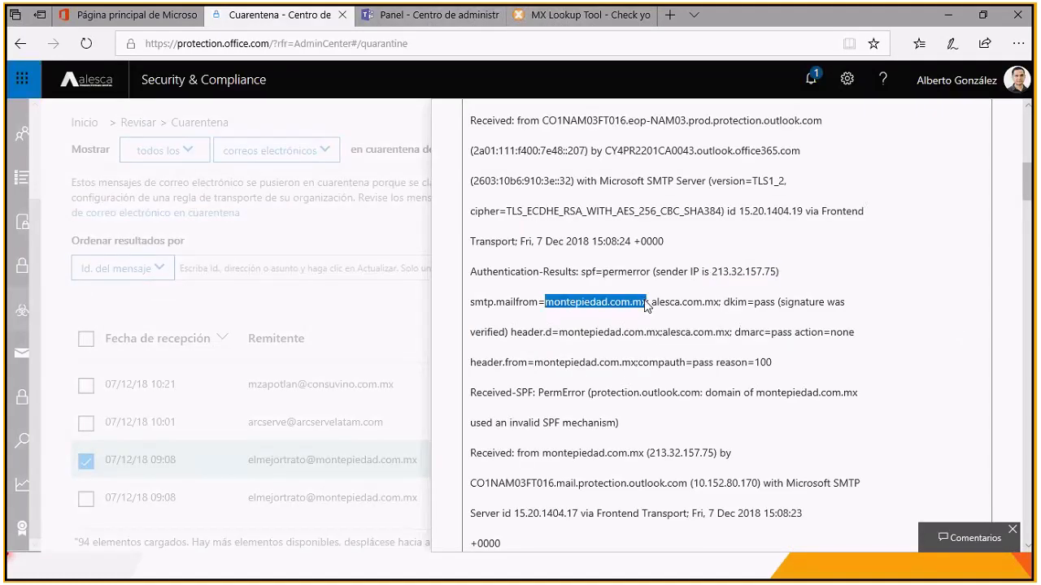
# Step: Run an MX Lookup in MxToolbox on the domain montepiedad.com.mx and review its MX records and test results
pyautogui.click(549, 16)
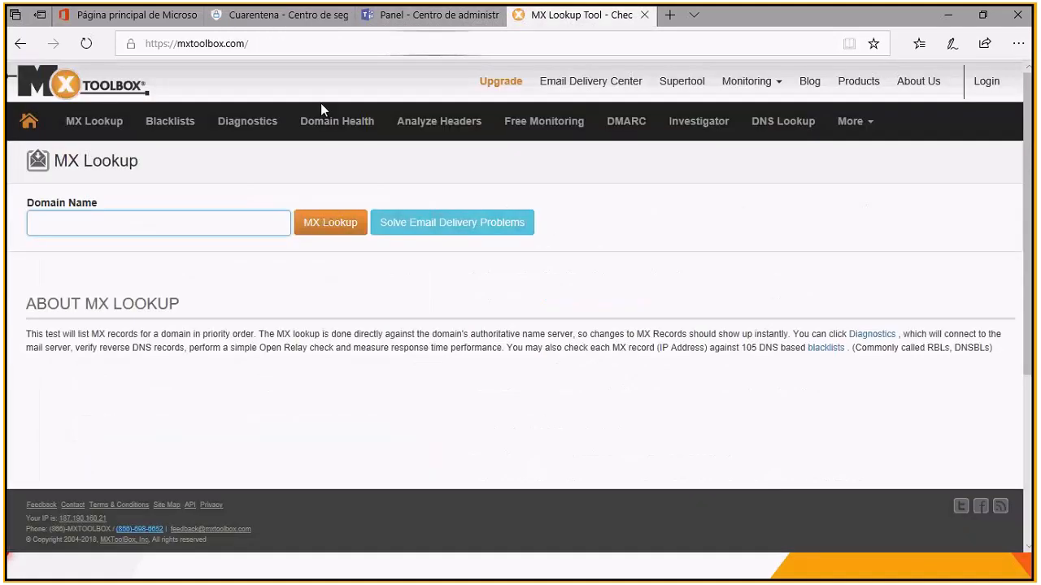
pyautogui.click(62, 224)
pyautogui.hotkey('ctrl', 'v')
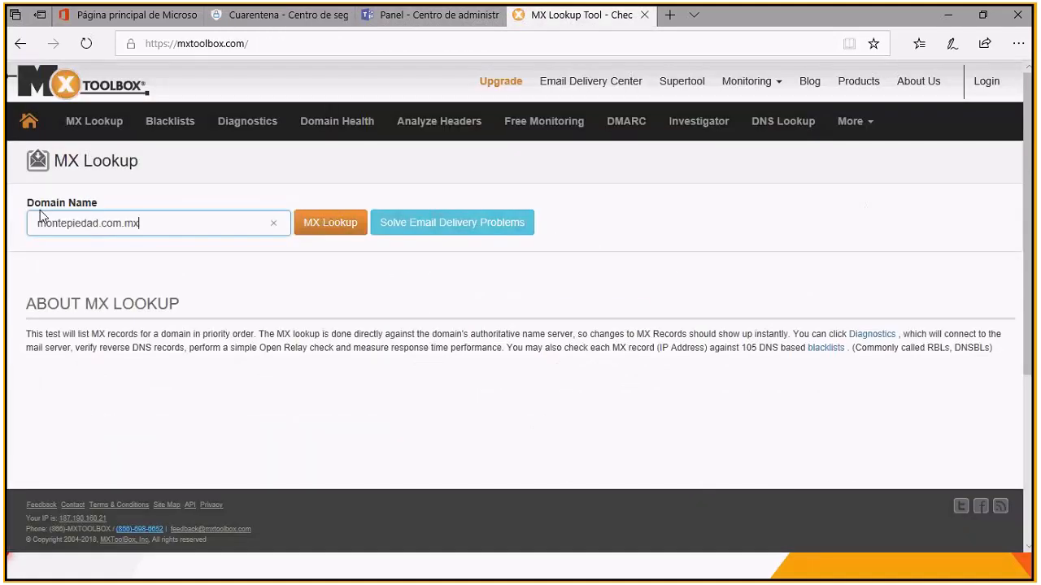
pyautogui.click(334, 226)
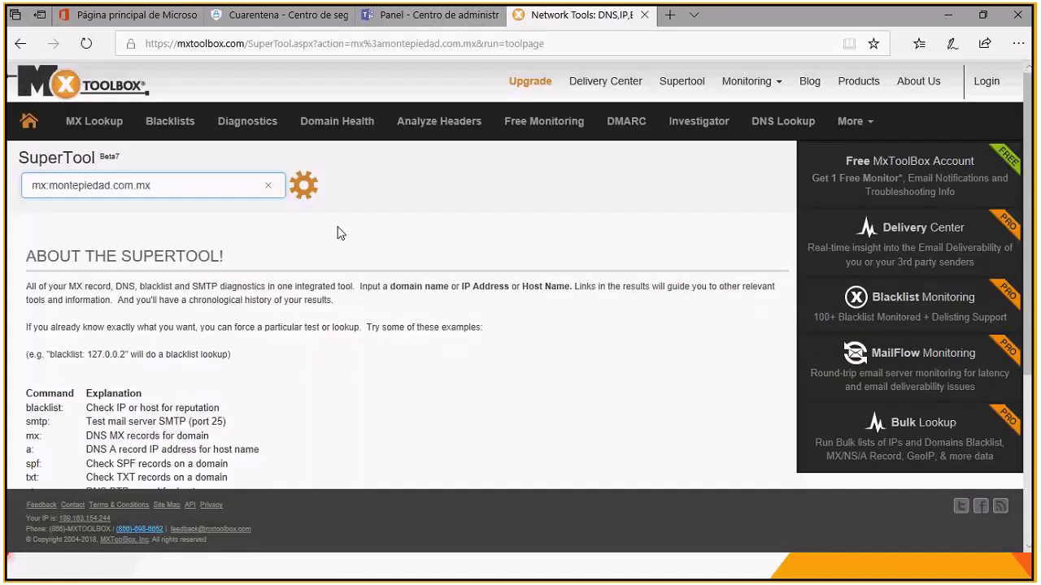
pyautogui.scroll(-1, 230, 347)
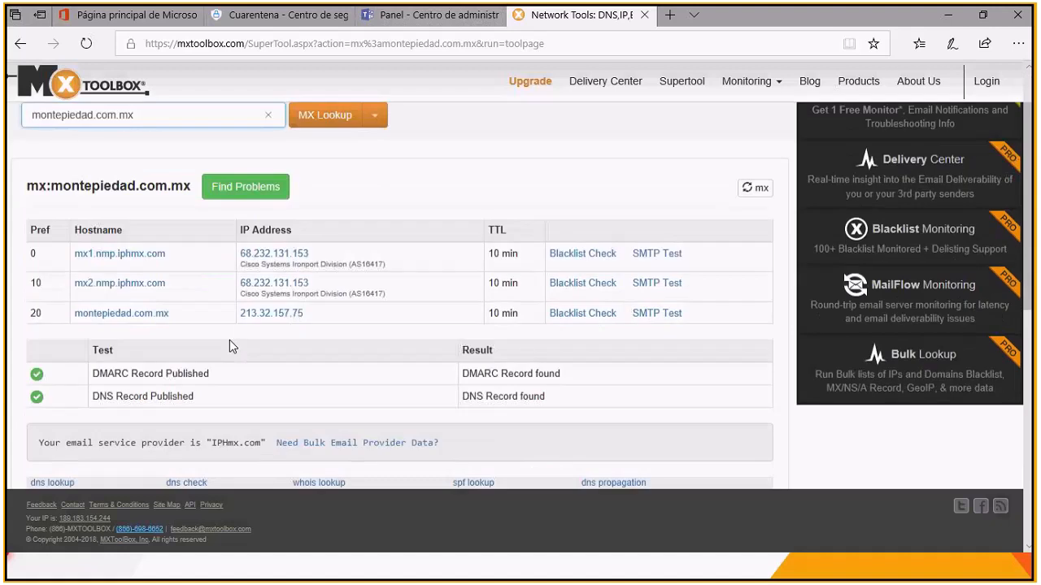
pyautogui.scroll(-1, 229, 347)
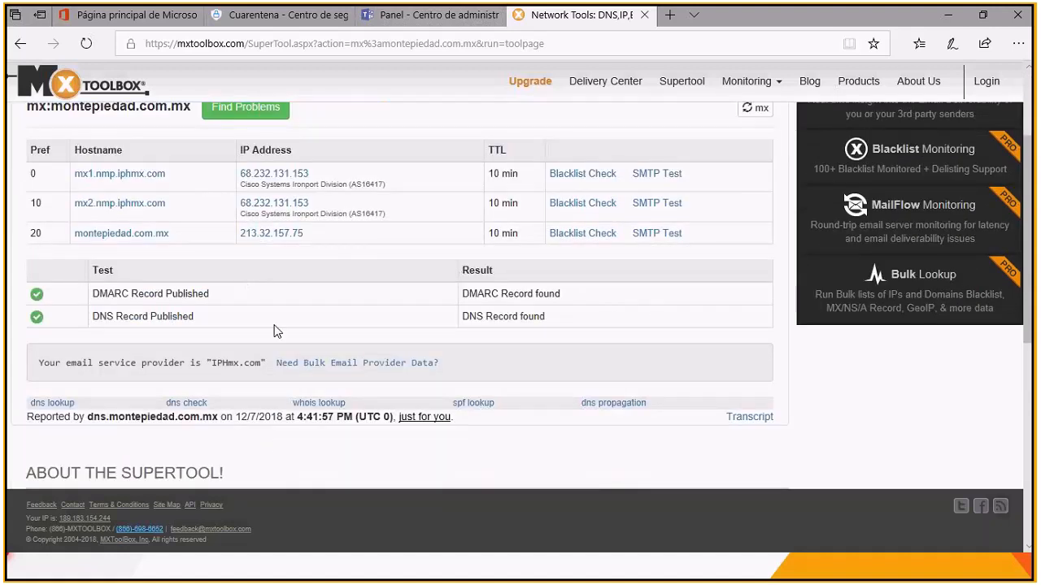
pyautogui.scroll(-7, 146, 301)
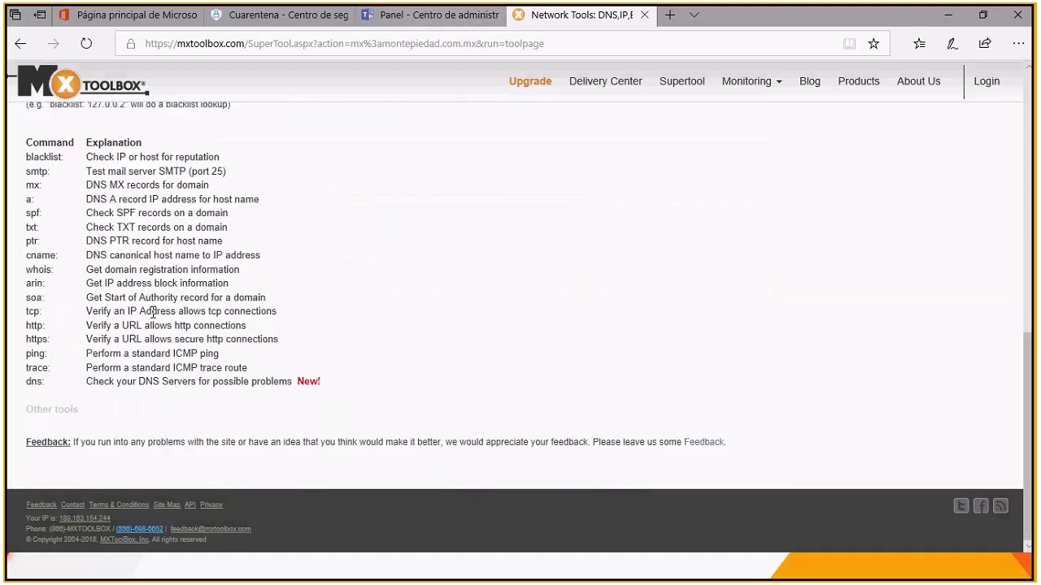
pyautogui.scroll(10, 153, 312)
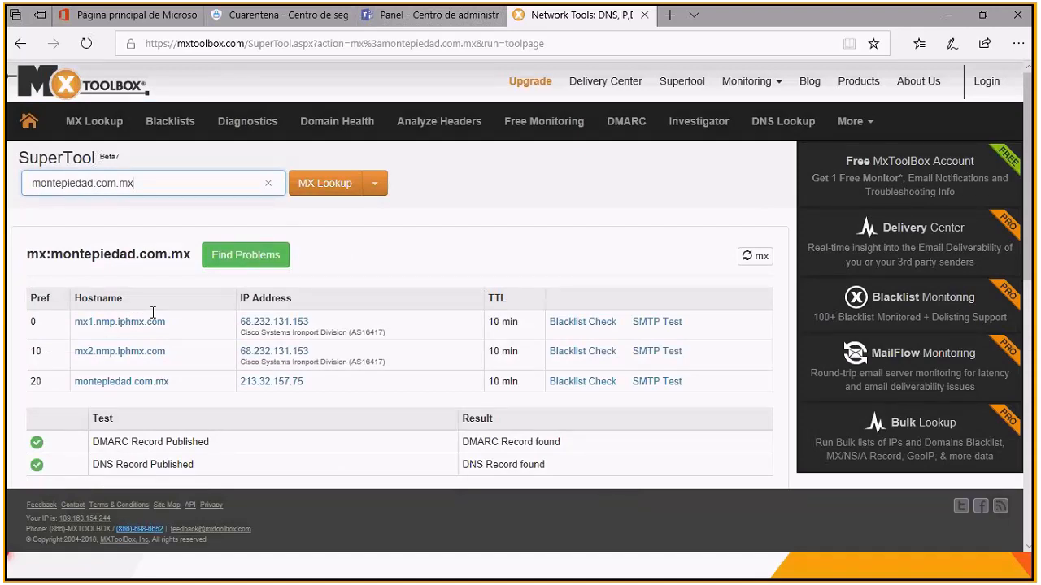
# Step: Go back to the quarantined message's header and copy the sender IP 213.32.157.75 from the authentication results
pyautogui.hotkey('alt', 'Tab')
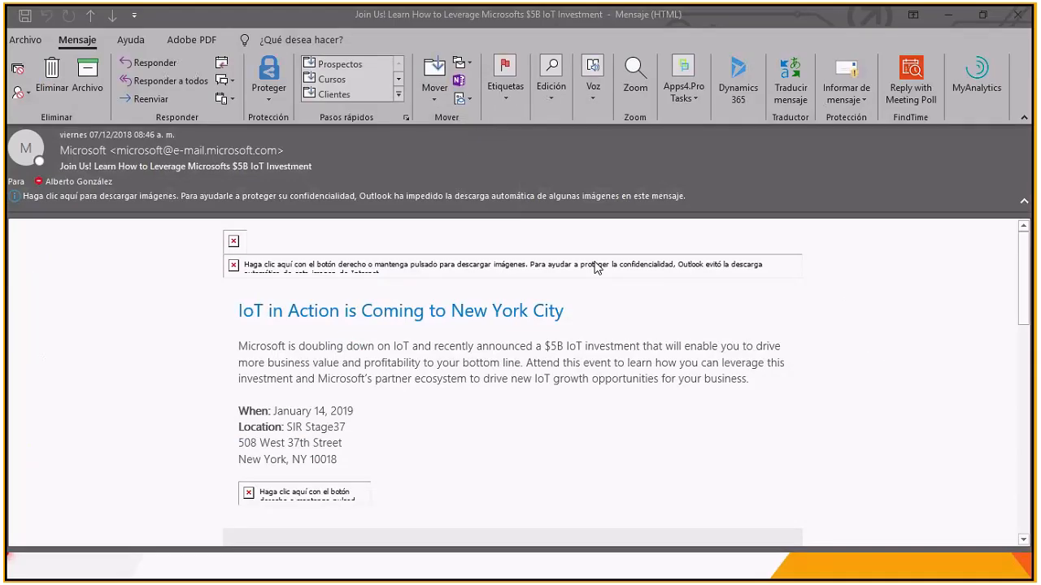
pyautogui.hotkey('alt', 'Tab')
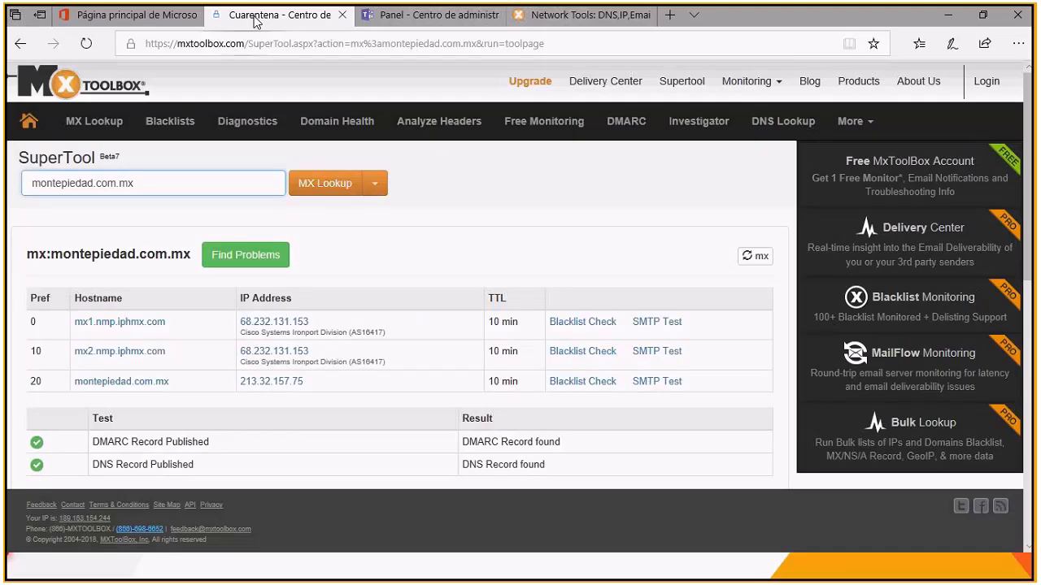
pyautogui.click(254, 17)
pyautogui.moveTo(743, 270); pyautogui.dragTo(777, 273)
pyautogui.hotkey('ctrl', 'c')
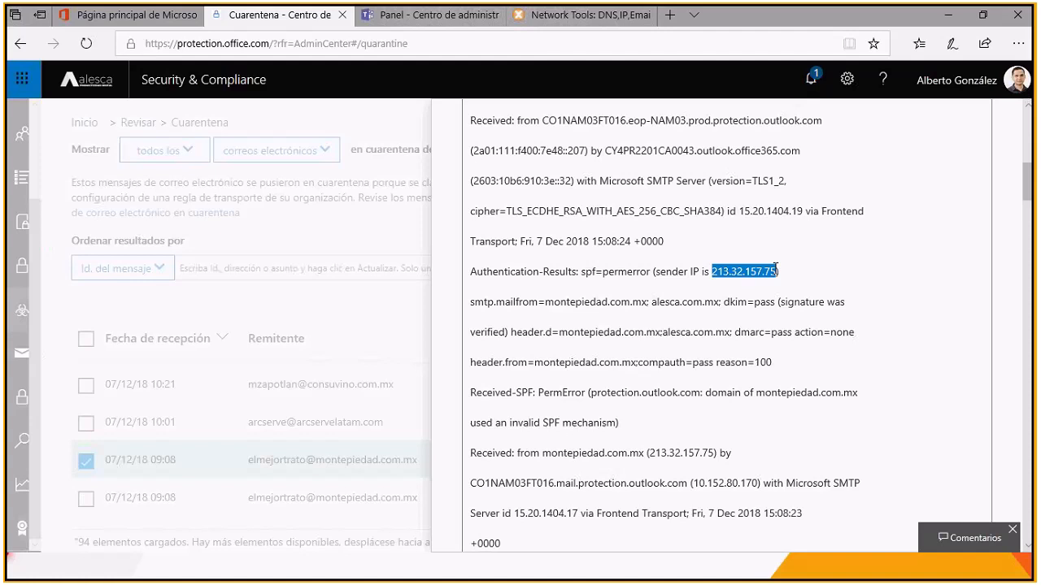
pyautogui.click(767, 277)
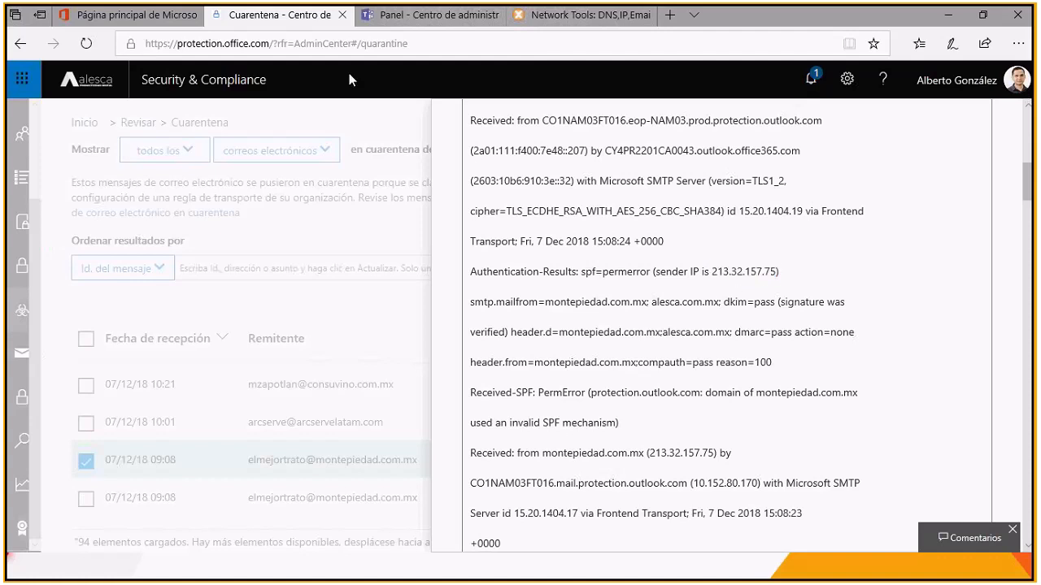
# Step: Run a Blacklist Check in MxToolbox on the sender IP 213.32.157.75
pyautogui.click(551, 18)
pyautogui.click(378, 185)
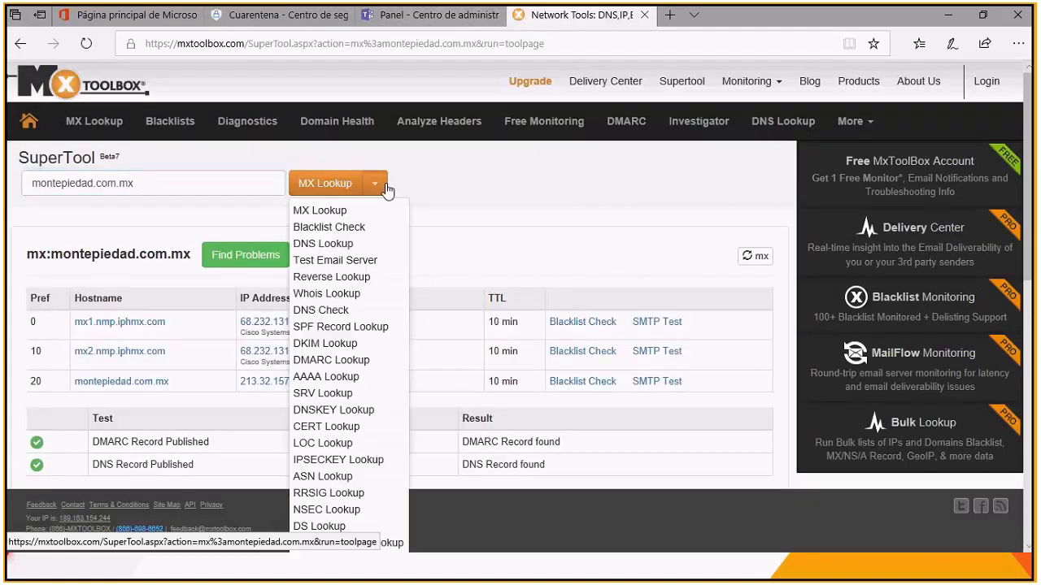
pyautogui.click(348, 231)
pyautogui.hotkey('ctrl', 'v')
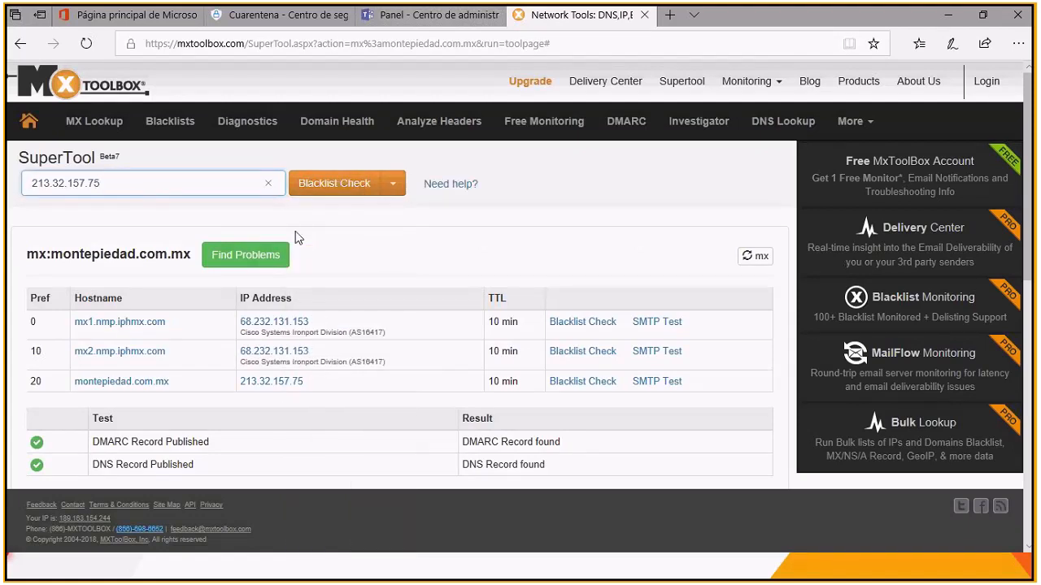
pyautogui.click(331, 189)
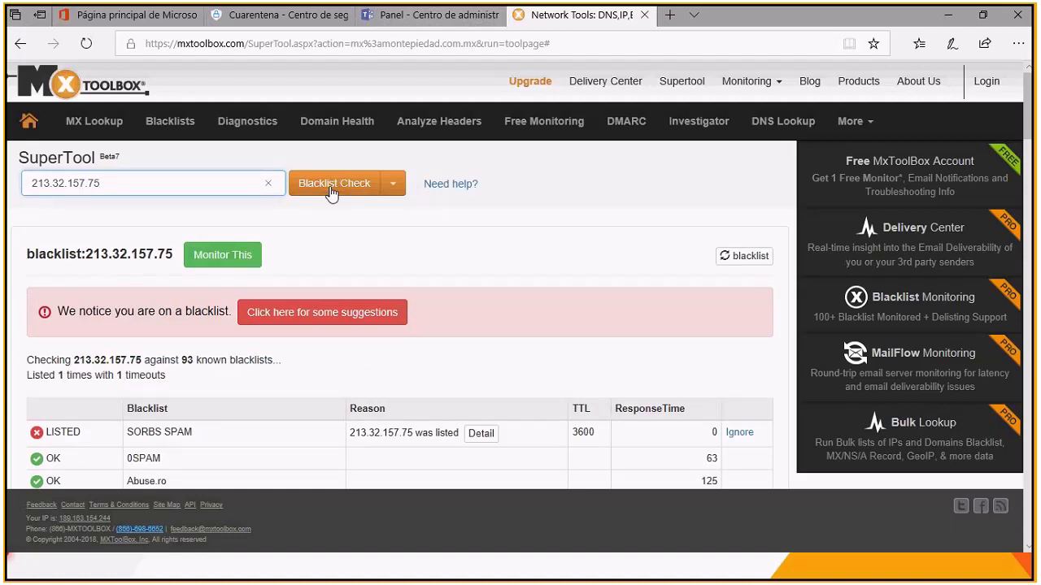
# Step: Examine the blacklist results for 213.32.157.75, including the SORBS SPAM entry and its listing reason
pyautogui.scroll(-2, 79, 415)
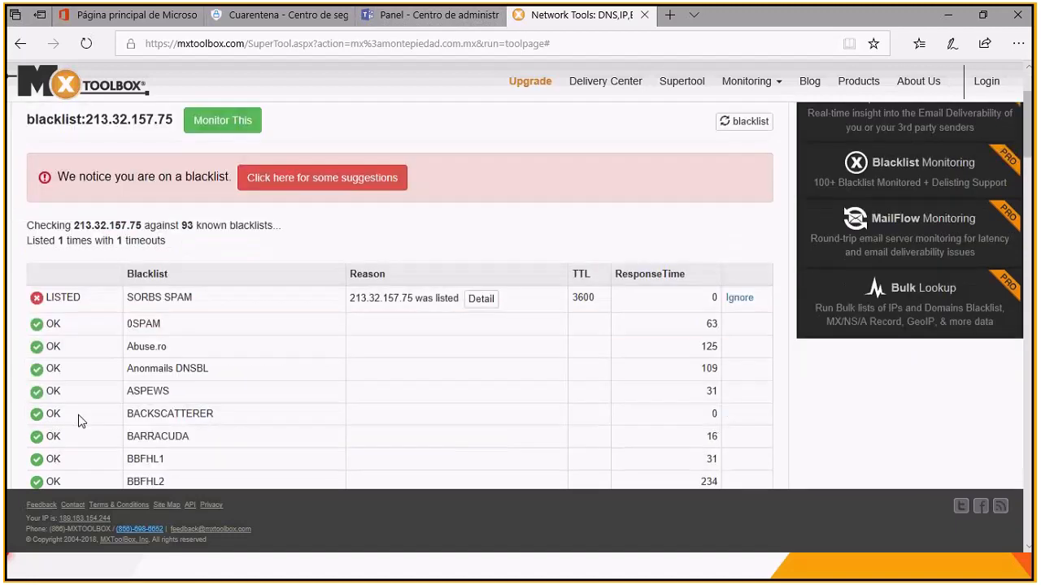
pyautogui.scroll(-5, 78, 420)
pyautogui.scroll(-8, 130, 352)
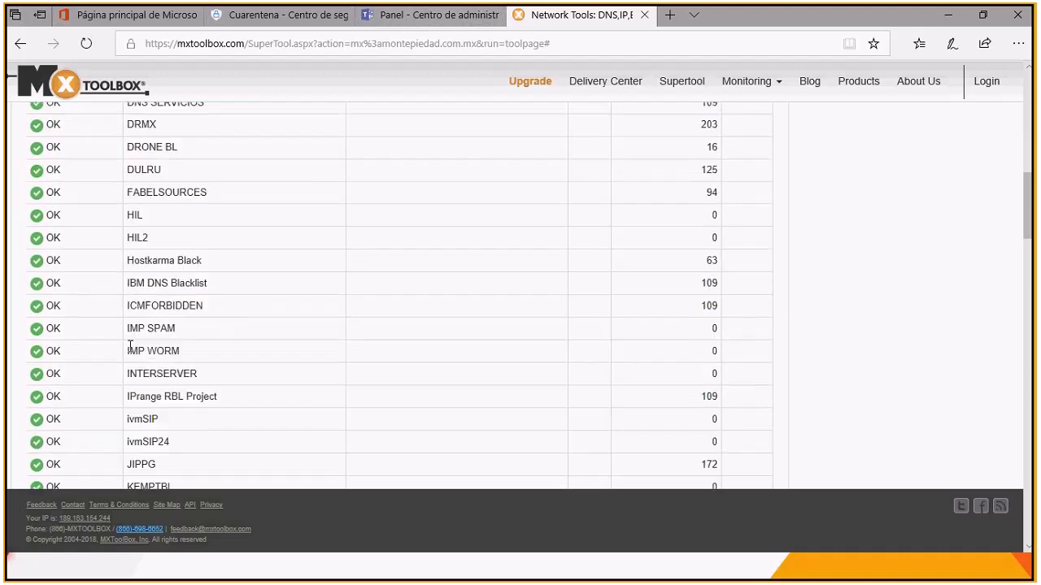
pyautogui.scroll(10, 130, 346)
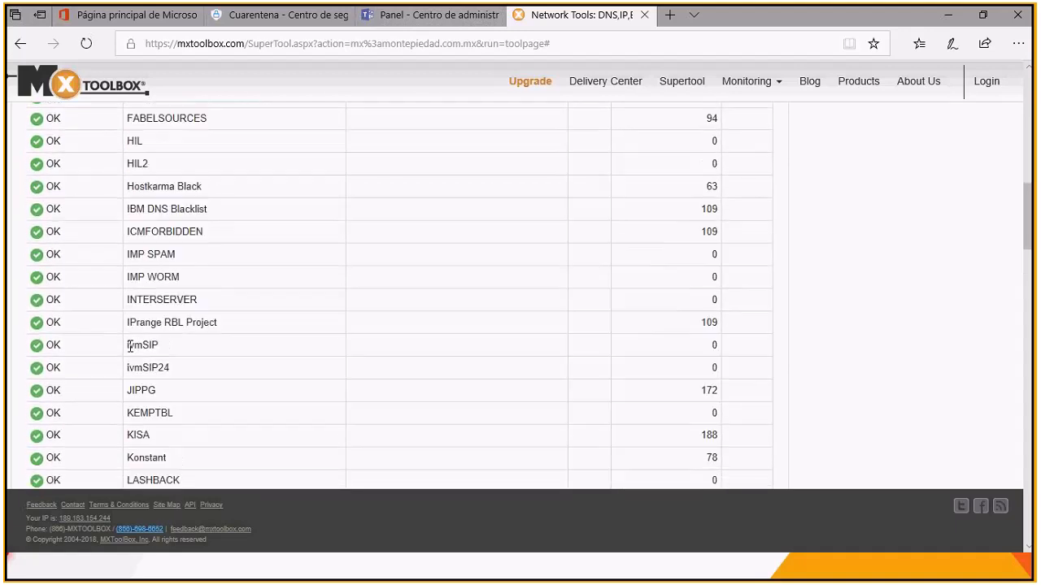
pyautogui.scroll(5, 130, 346)
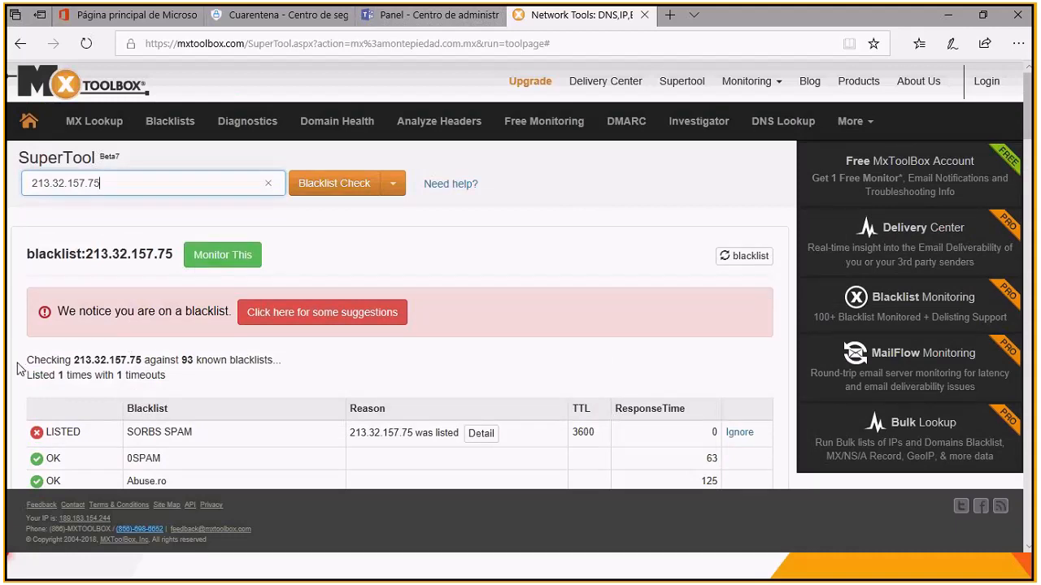
pyautogui.scroll(-1, 16, 368)
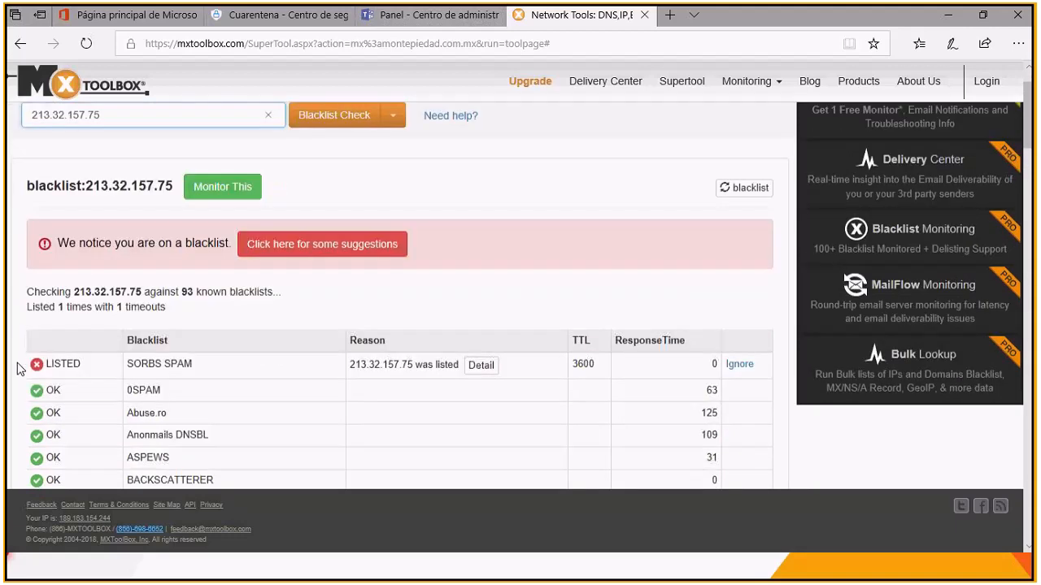
pyautogui.scroll(-1, 176, 363)
pyautogui.moveTo(128, 358); pyautogui.dragTo(204, 359)
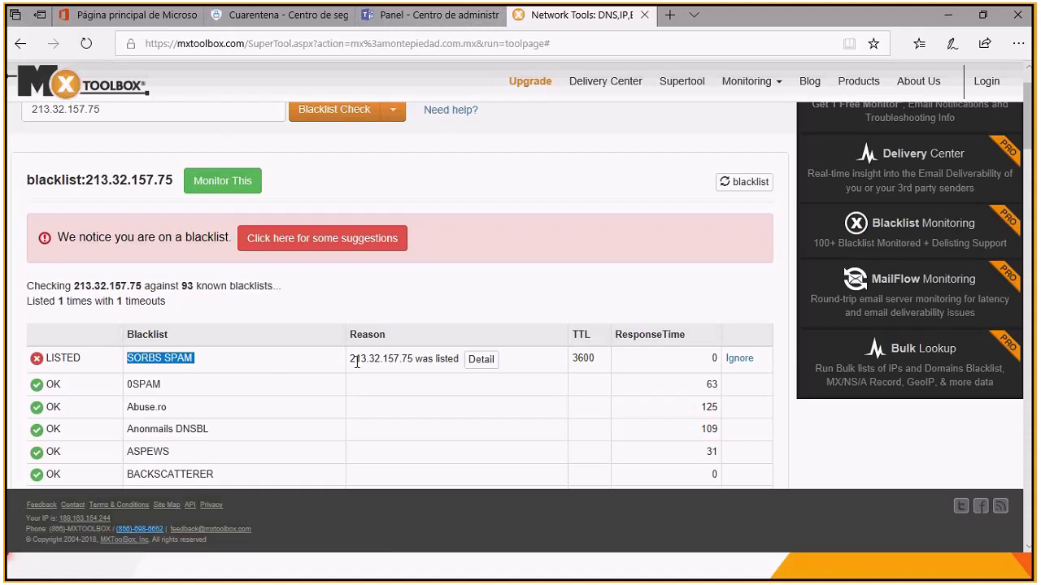
pyautogui.moveTo(350, 359); pyautogui.dragTo(457, 358)
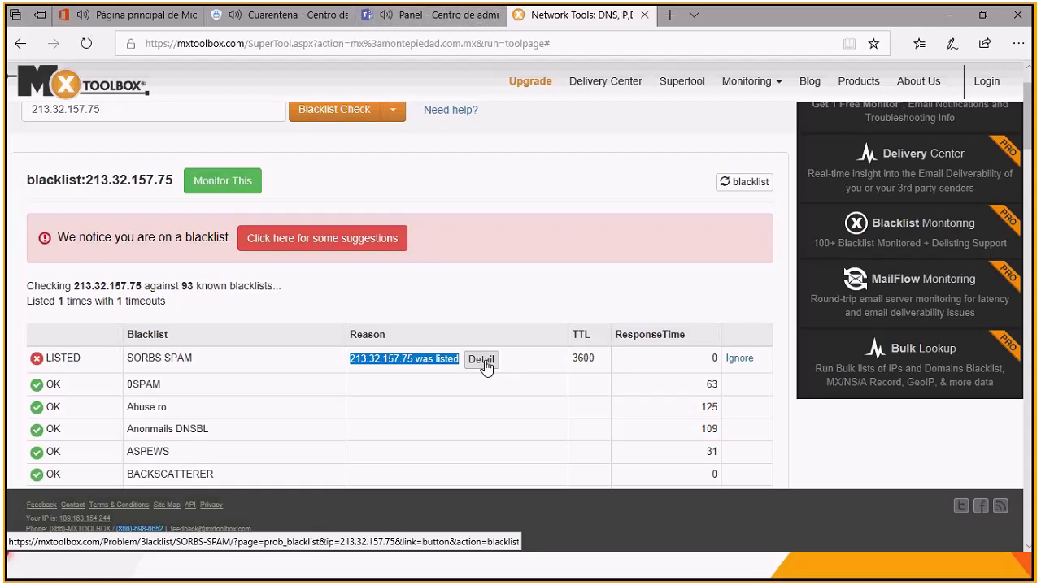
pyautogui.moveTo(86, 180); pyautogui.dragTo(169, 187)
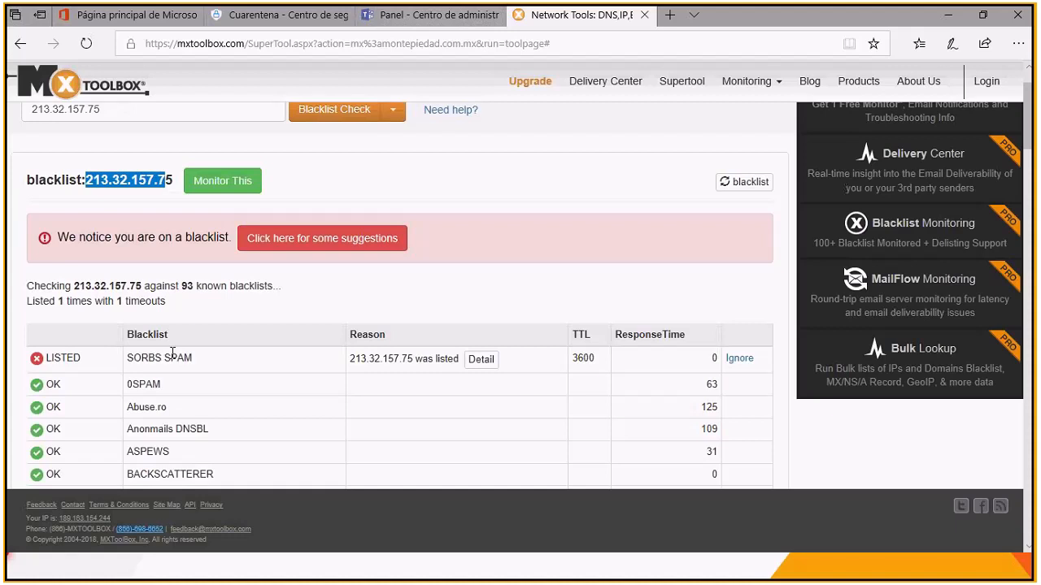
# Step: Revisit the quarantined message's header from its beginning and return to the MxToolbox blacklist results
pyautogui.click(292, 18)
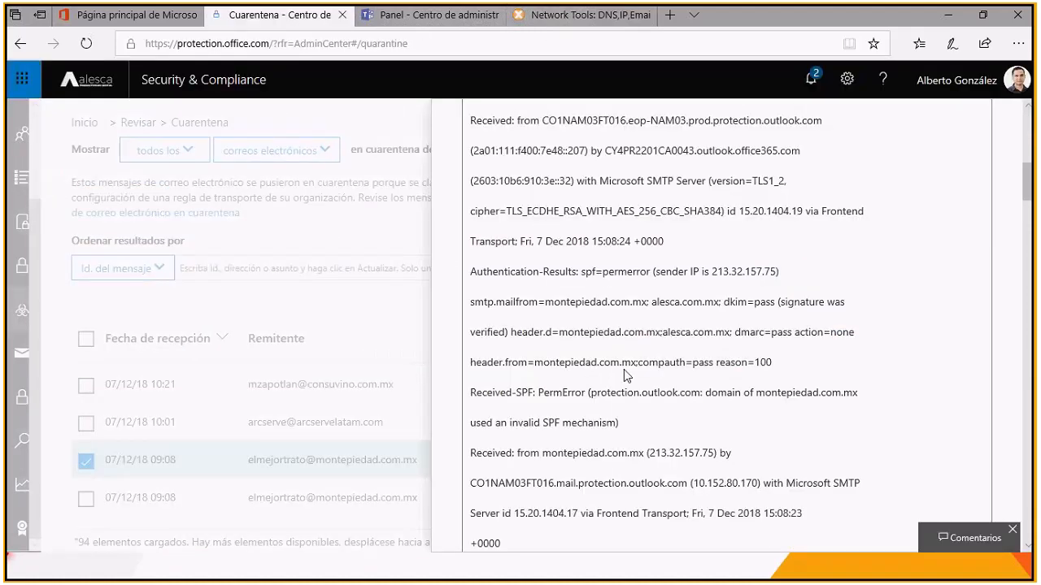
pyautogui.scroll(10, 626, 375)
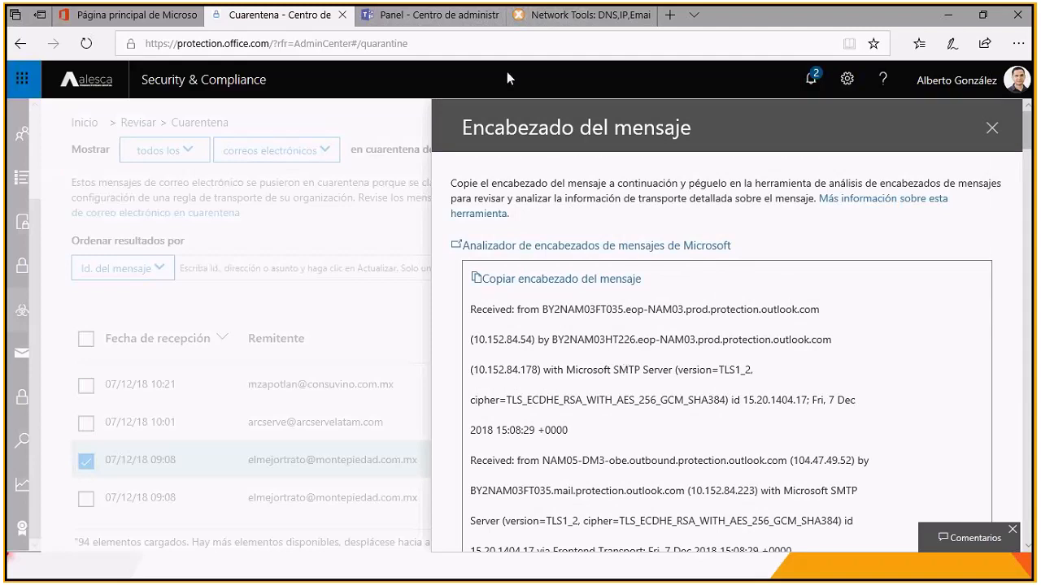
pyautogui.click(561, 20)
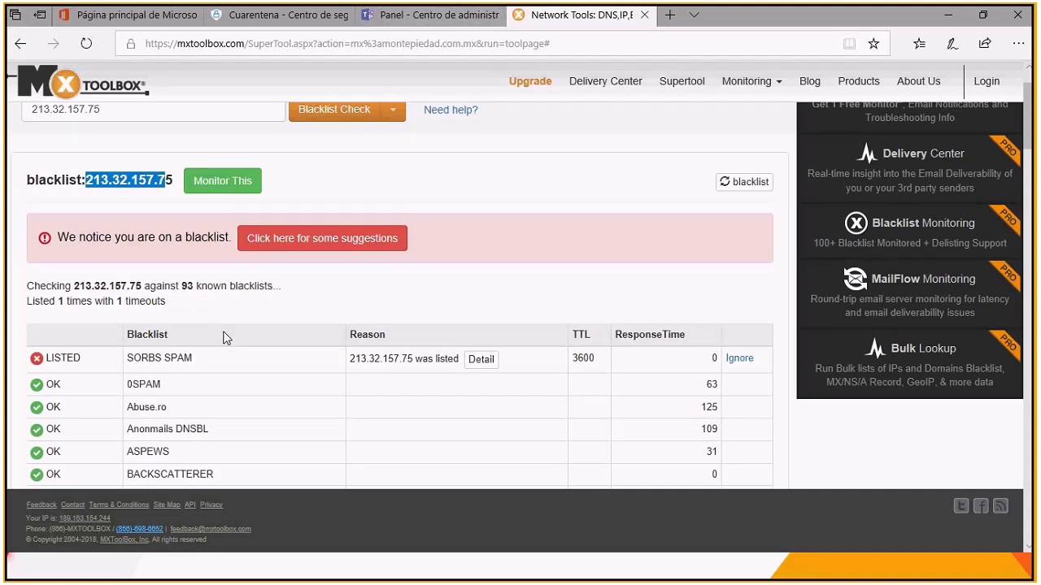
# Step: Return to the quarantine page and try to remove the selected montepiedad.com.mx message from quarantine, leaving its header and details closed
pyautogui.click(302, 20)
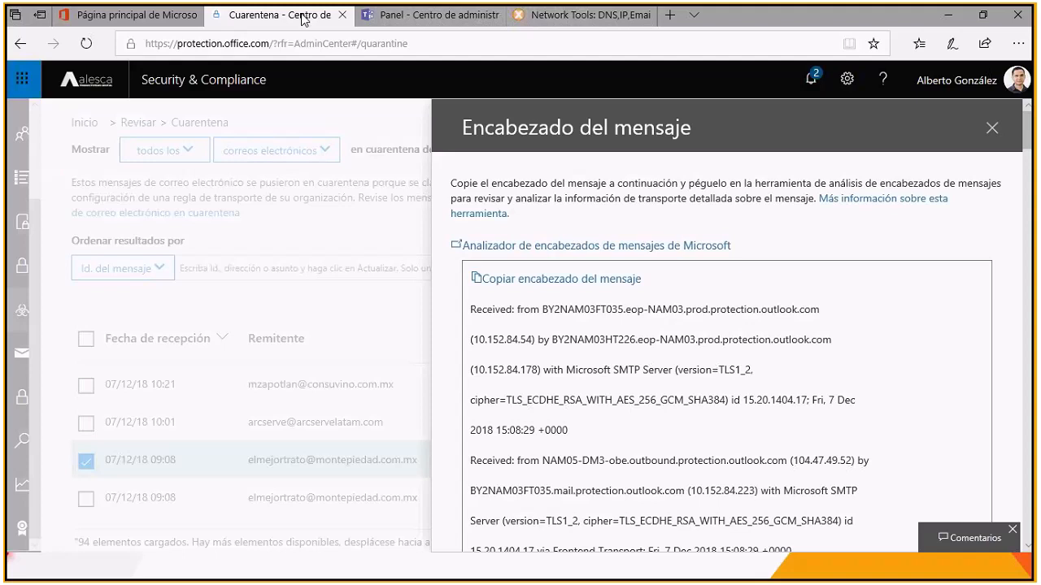
pyautogui.click(991, 130)
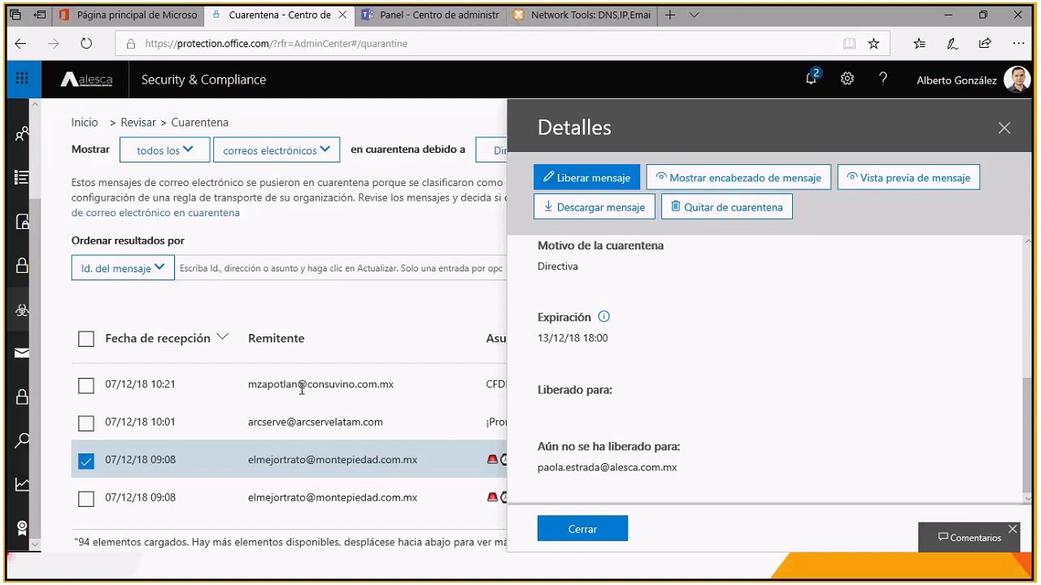
pyautogui.click(733, 214)
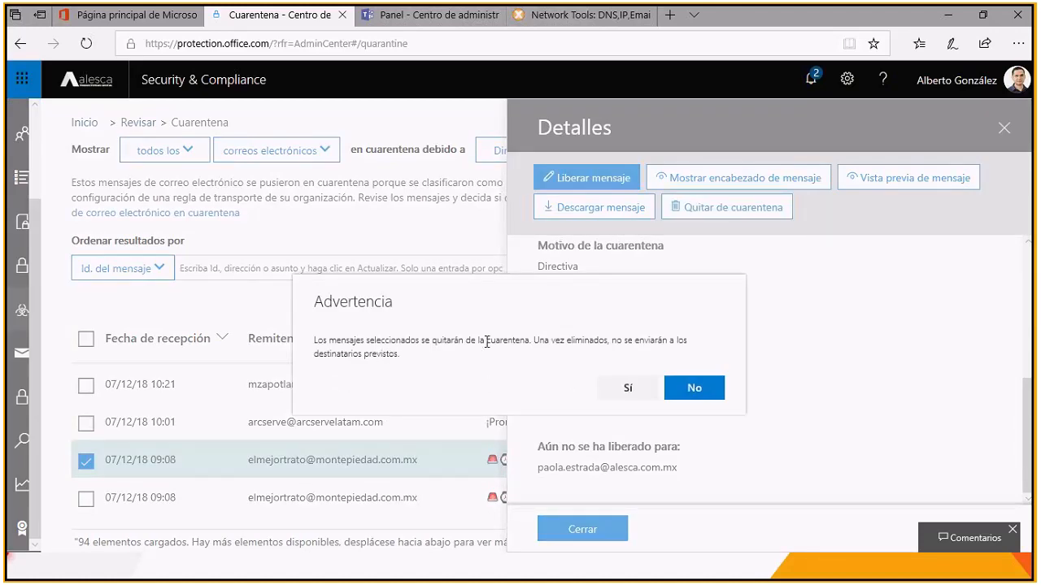
pyautogui.moveTo(551, 341); pyautogui.dragTo(555, 387)
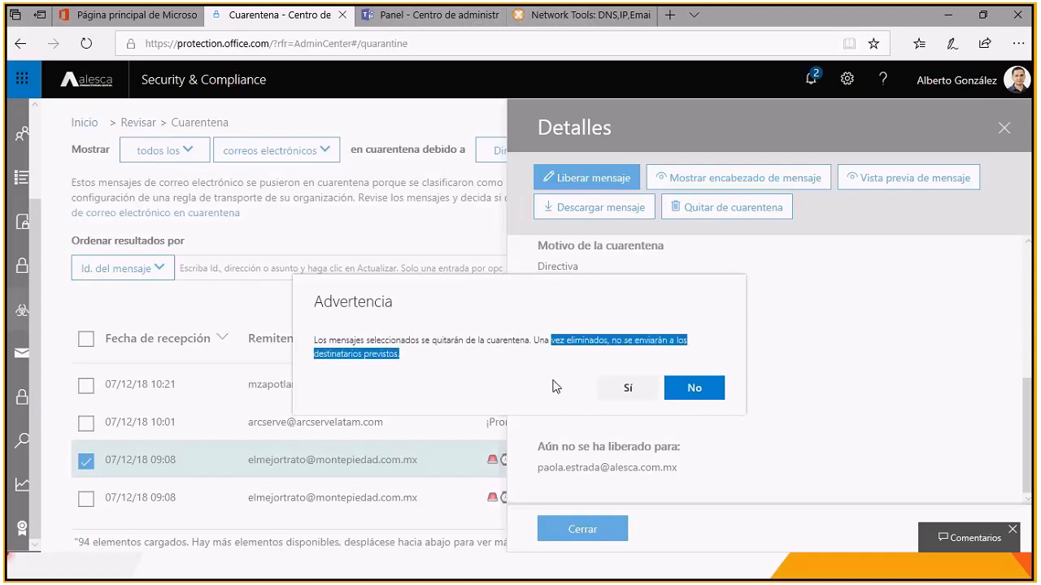
pyautogui.click(625, 391)
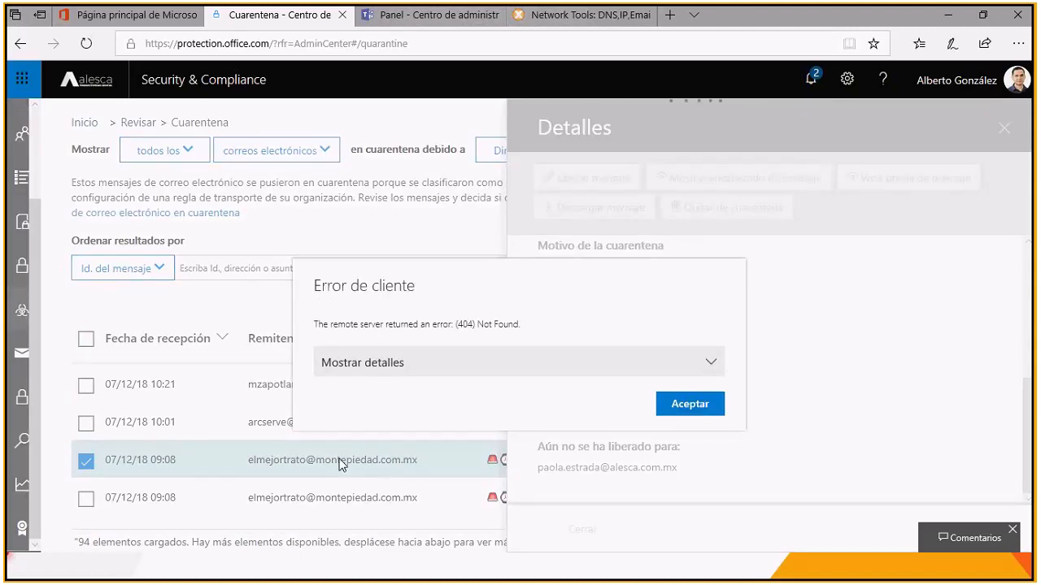
pyautogui.click(673, 406)
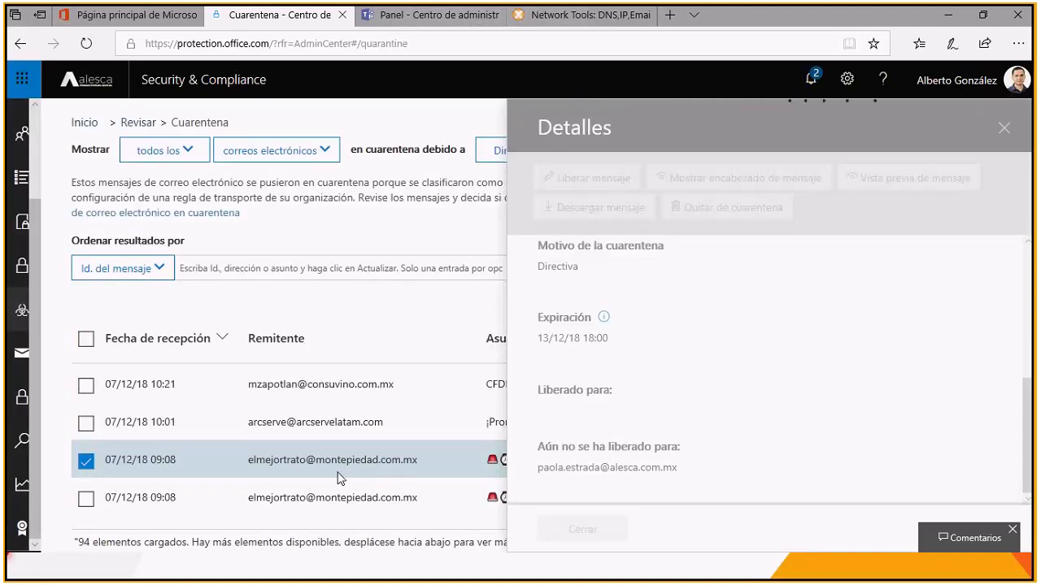
pyautogui.click(1003, 131)
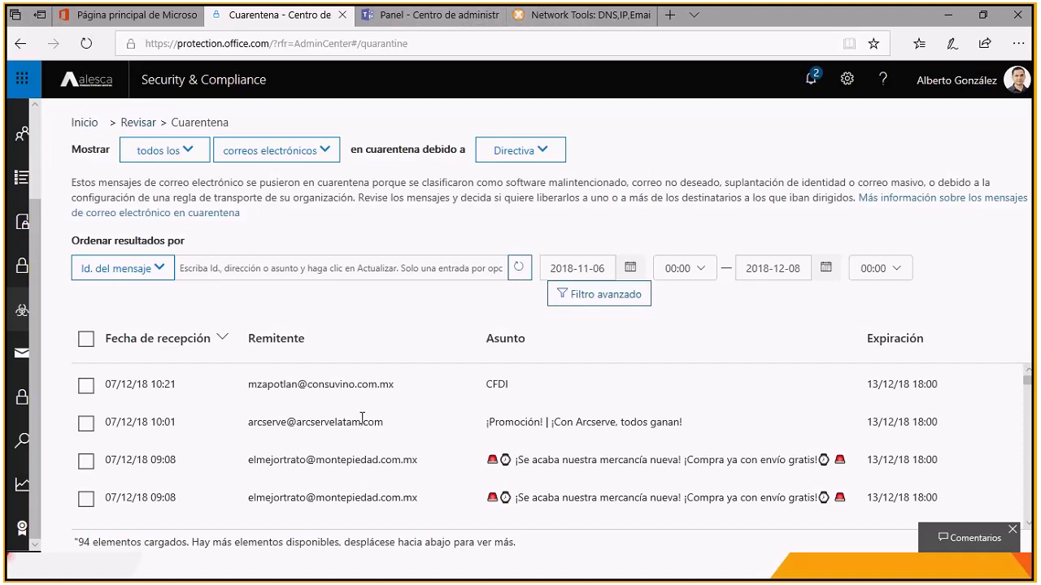
# Step: Review the details of the quarantined Arcserve promotion message received 07/12/18 10:01 and preview its content
pyautogui.click(328, 425)
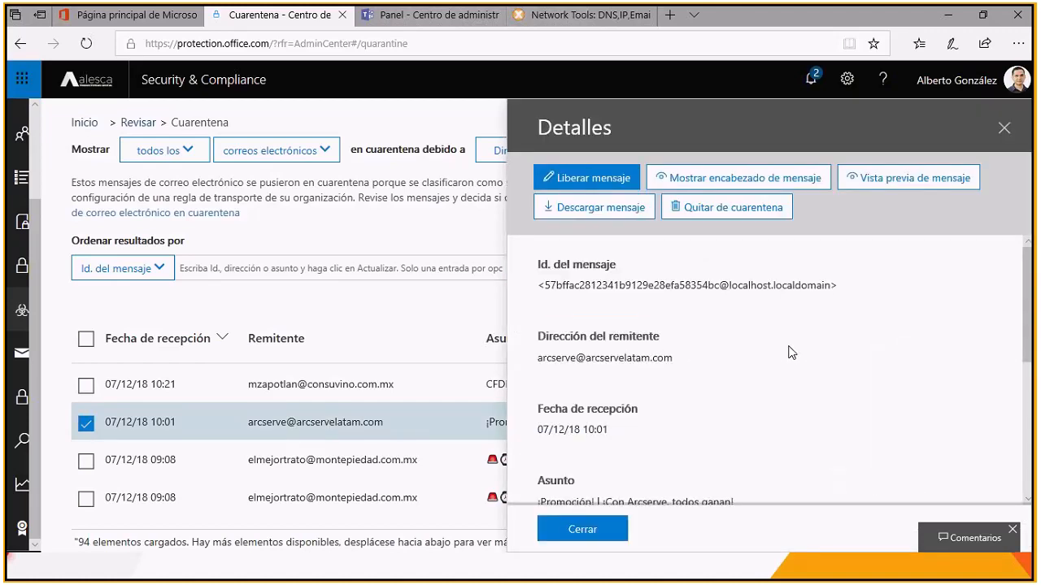
pyautogui.scroll(-4, 791, 353)
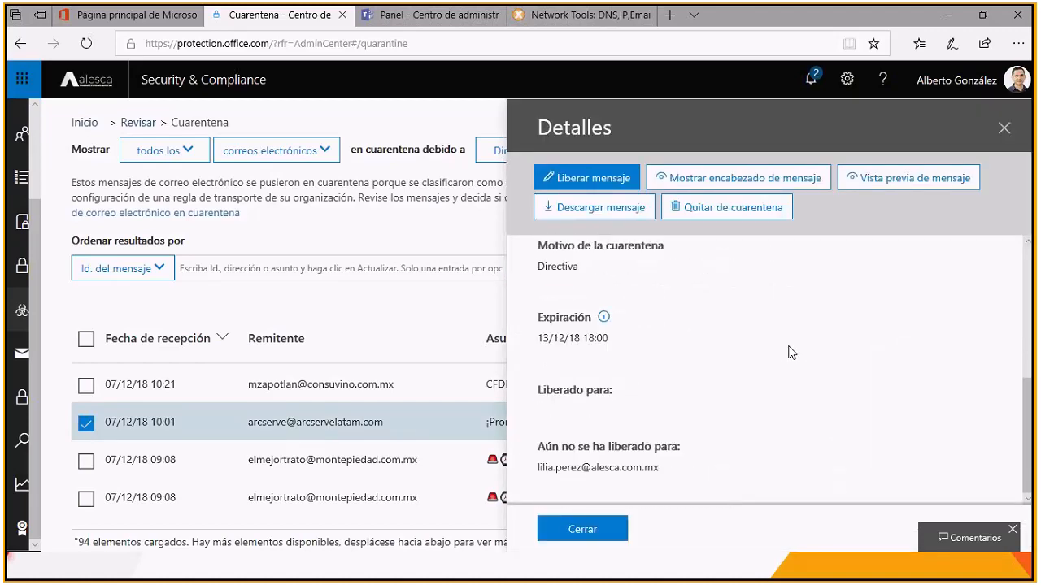
pyautogui.scroll(3, 791, 352)
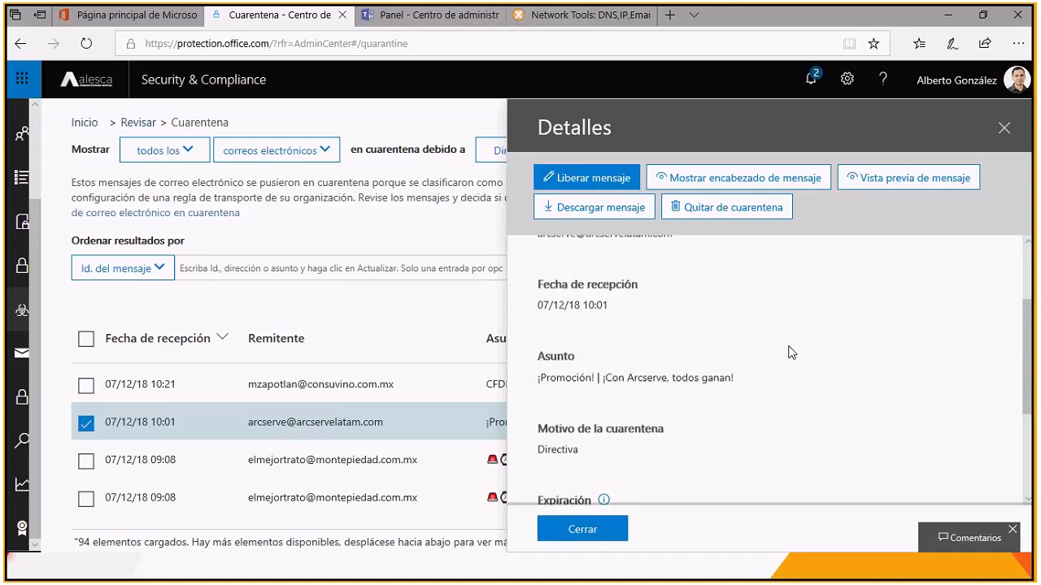
pyautogui.scroll(2, 790, 352)
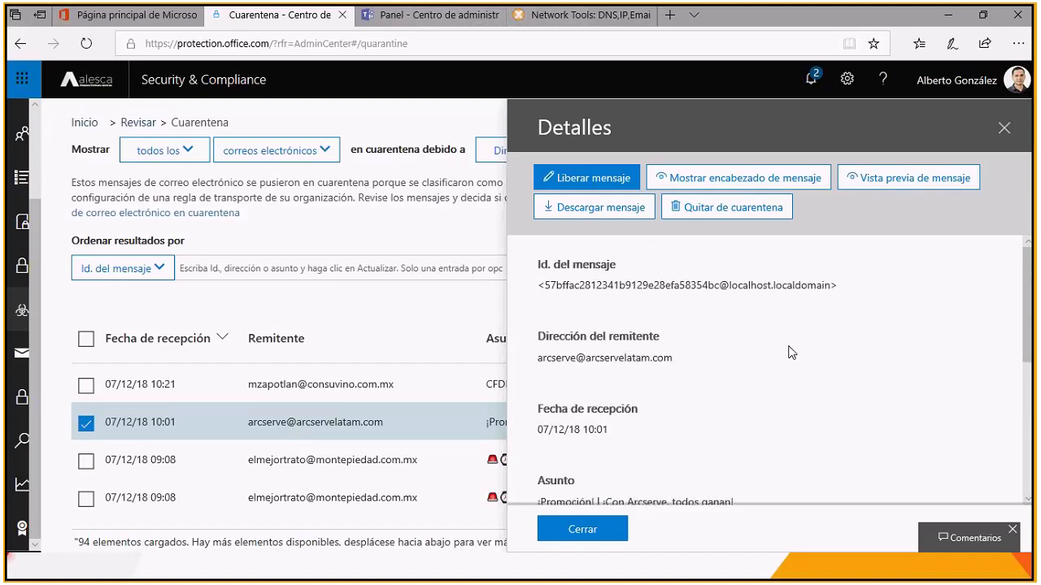
pyautogui.click(914, 184)
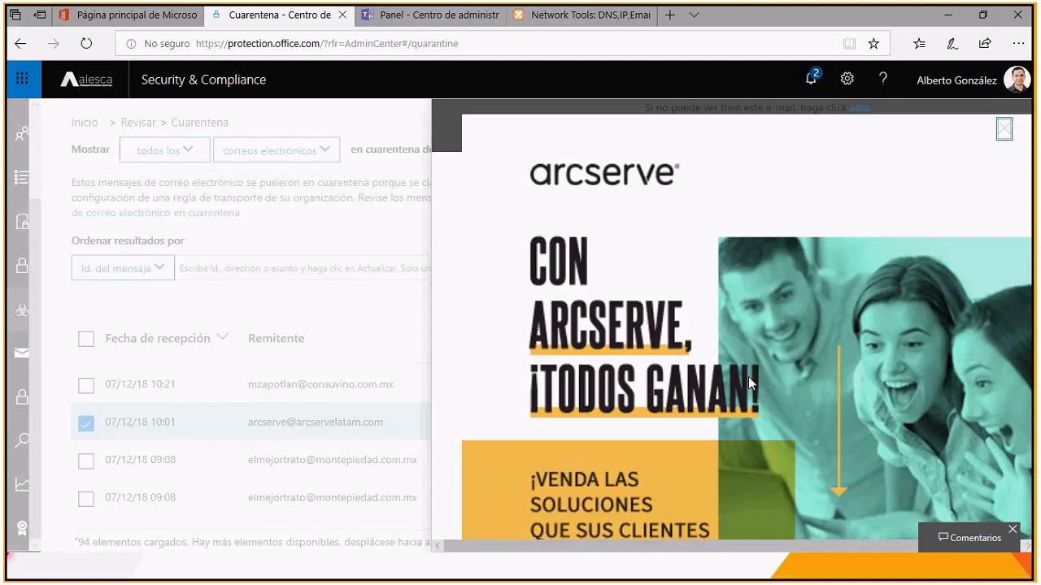
pyautogui.click(1005, 129)
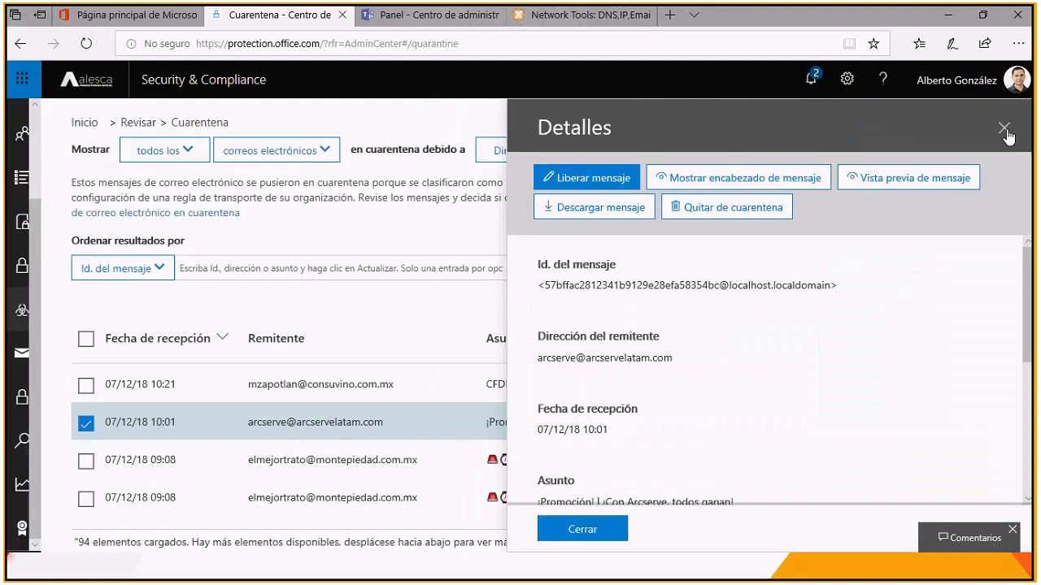
# Step: Copy the Arcserve message's full header and analyze it in Microsoft's Message Header Analyzer
pyautogui.click(716, 192)
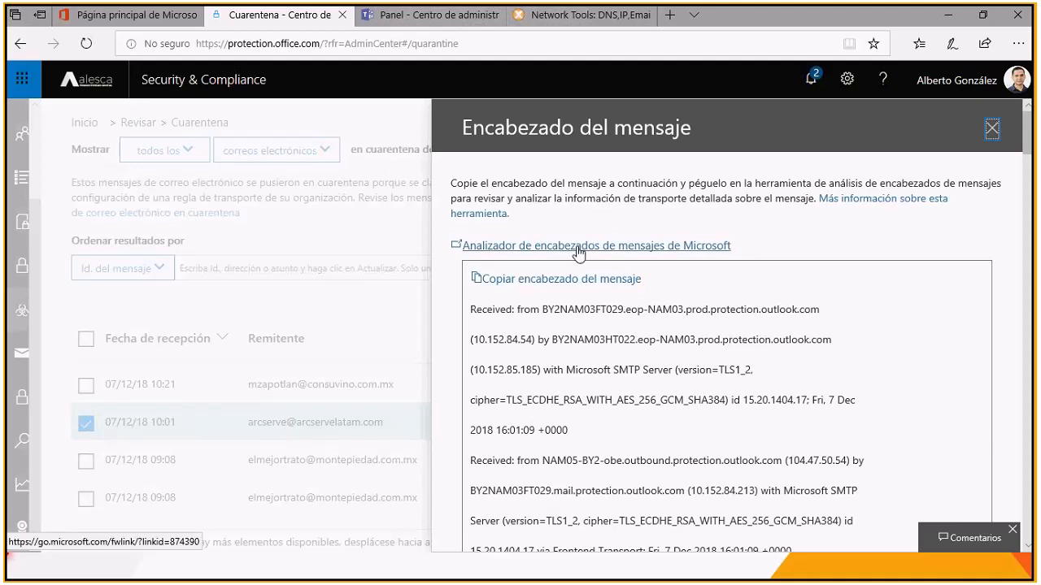
pyautogui.click(578, 248)
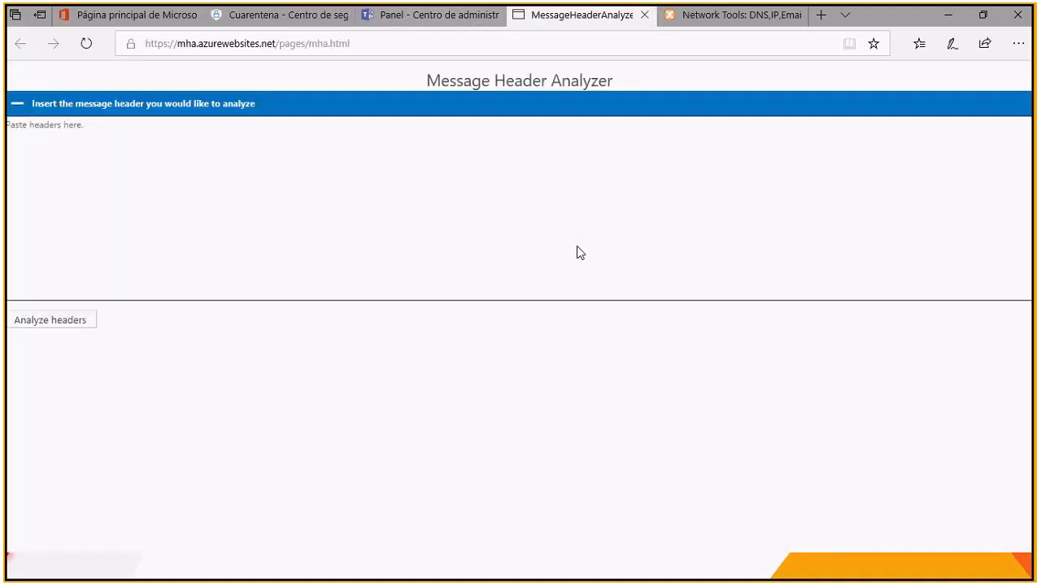
pyautogui.click(269, 23)
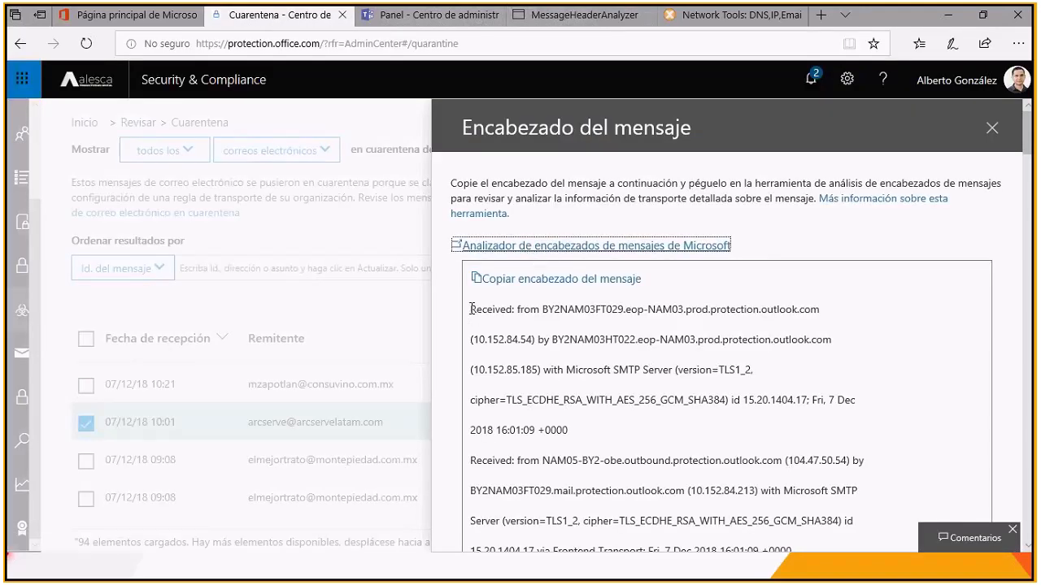
pyautogui.click(550, 282)
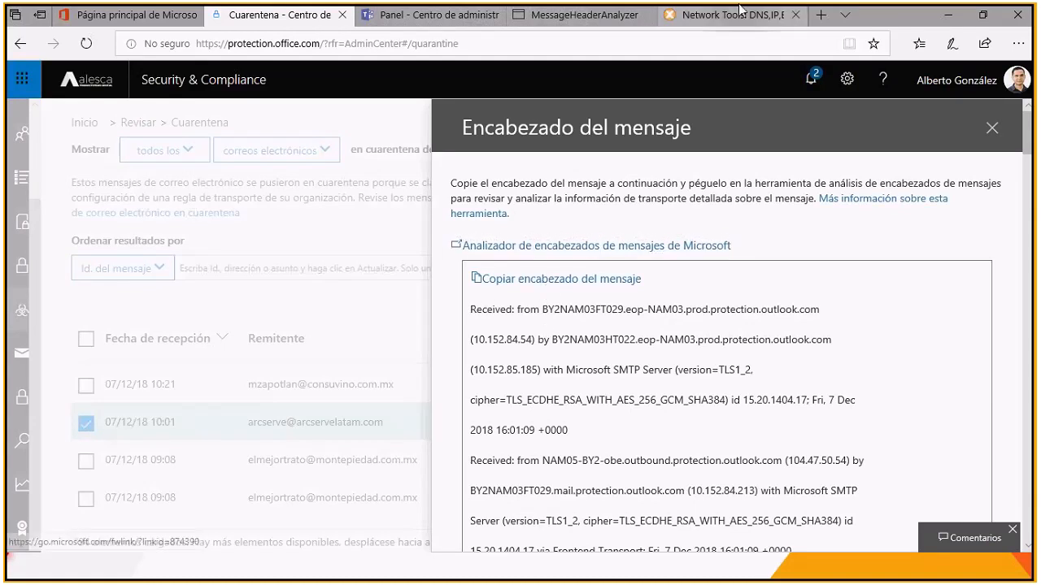
pyautogui.click(581, 18)
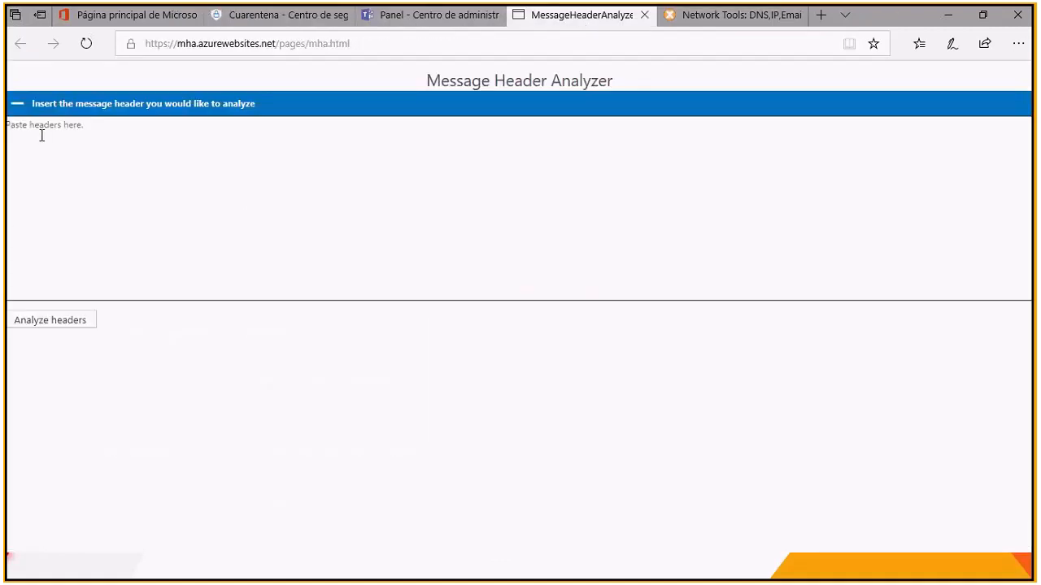
pyautogui.click(35, 132)
pyautogui.hotkey('ctrl', 'v')
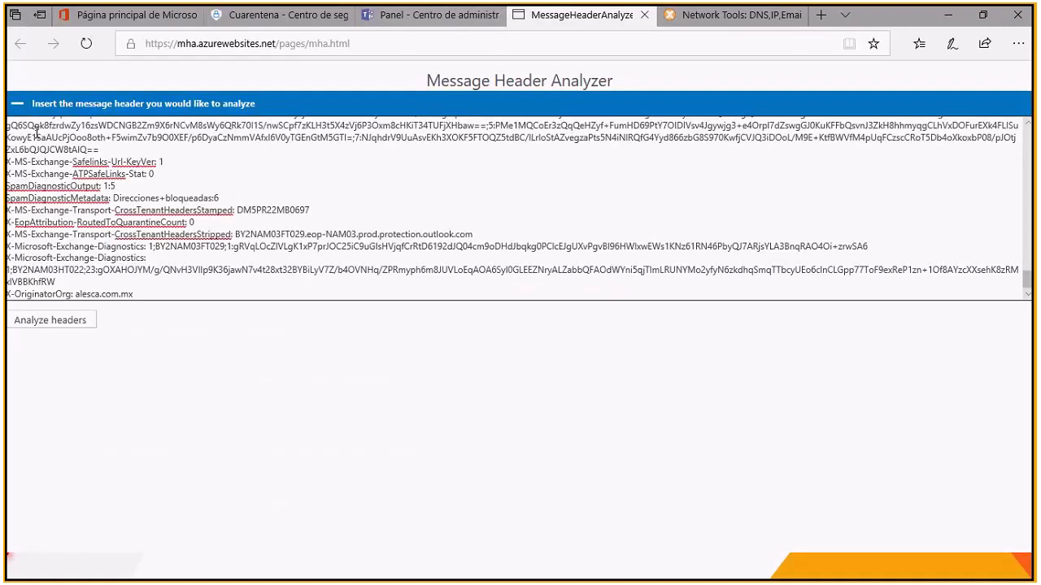
pyautogui.click(51, 327)
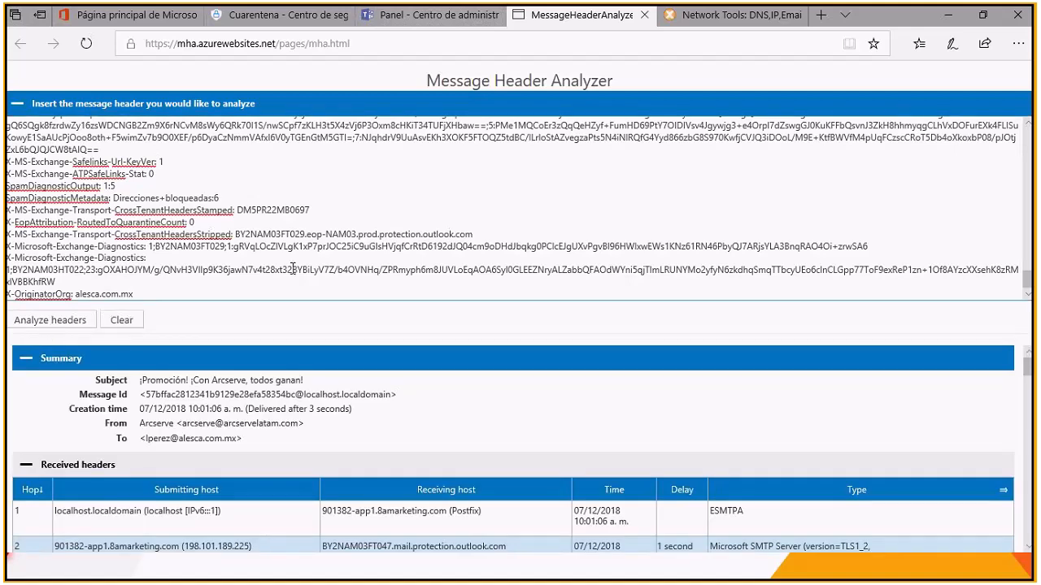
# Step: Examine the Arcserve message's summary, including its creation time and sender, and the hops and delays in the received headers
pyautogui.scroll(-1, 500, 399)
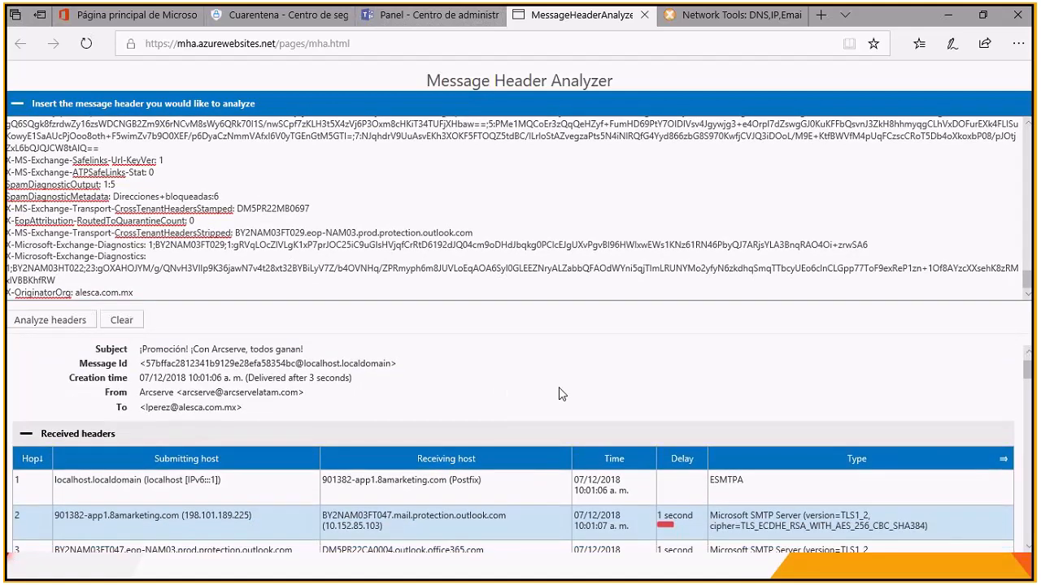
pyautogui.scroll(1, 544, 388)
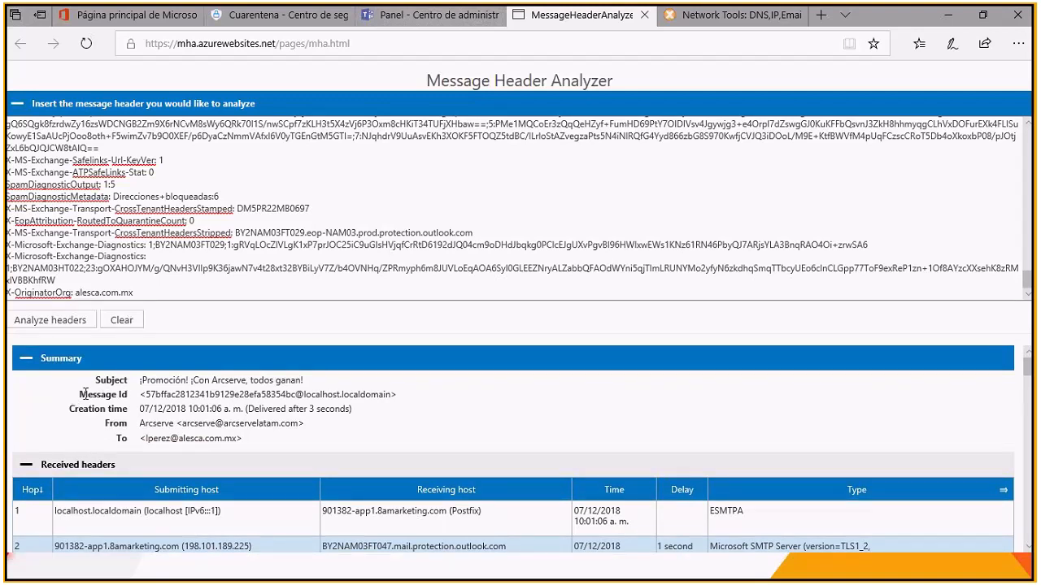
pyautogui.moveTo(88, 409); pyautogui.dragTo(131, 424)
pyautogui.scroll(-1, 144, 434)
pyautogui.click(118, 407)
pyautogui.scroll(-3, 175, 415)
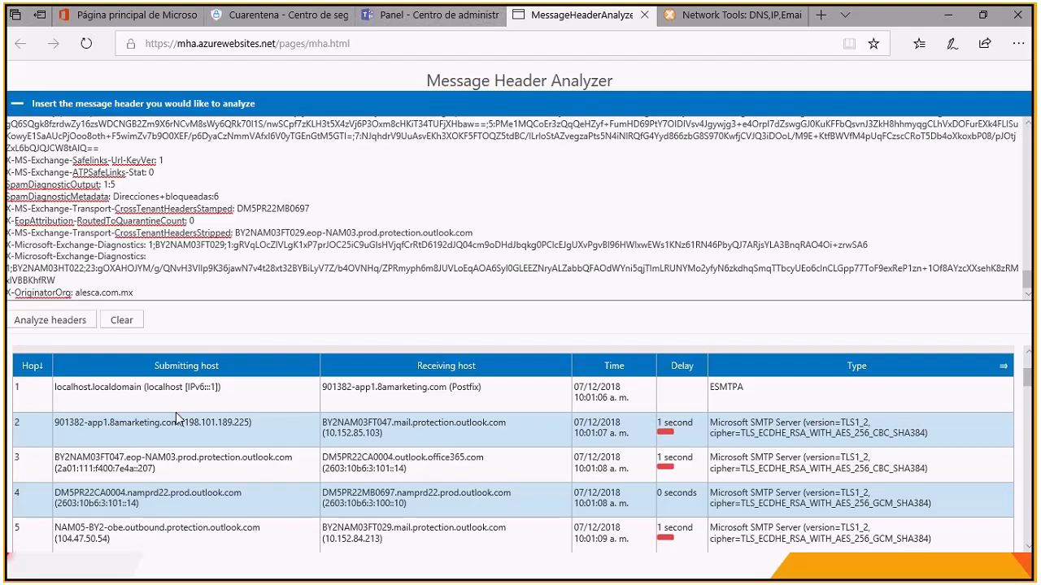
pyautogui.scroll(-2, 176, 412)
pyautogui.scroll(-3, 175, 412)
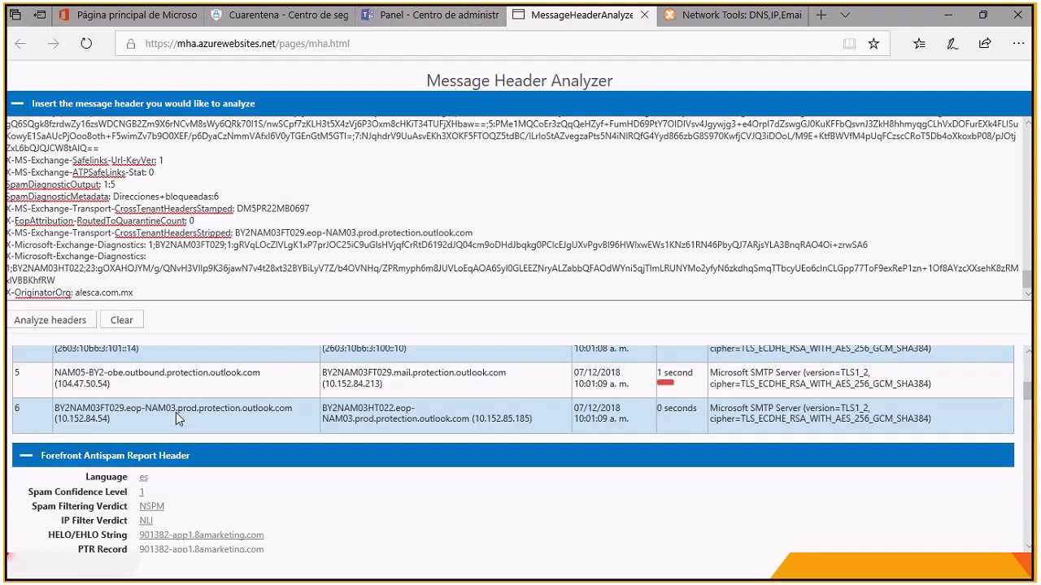
# Step: Examine the Forefront Antispam Report and Microsoft Antispam values, highlighting the Spam Confidence Level label
pyautogui.scroll(-2, 154, 411)
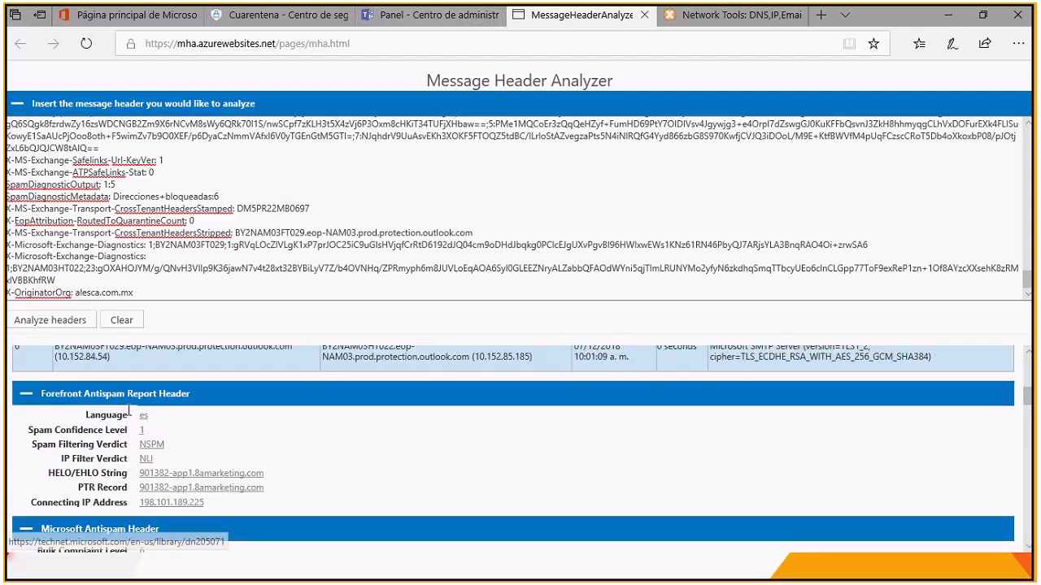
pyautogui.scroll(-3, 128, 411)
pyautogui.scroll(1, 119, 421)
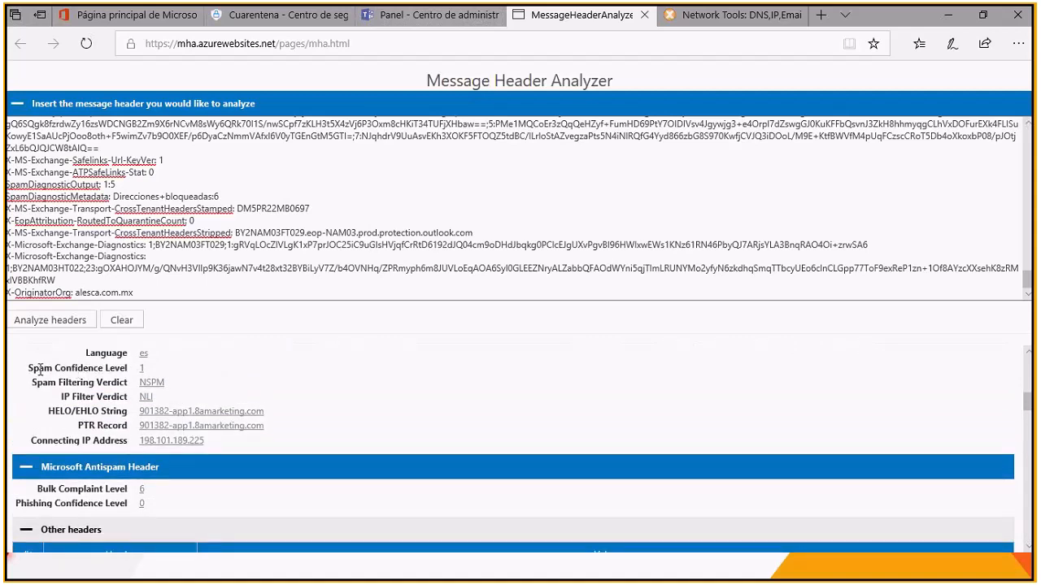
pyautogui.moveTo(29, 370); pyautogui.dragTo(129, 370)
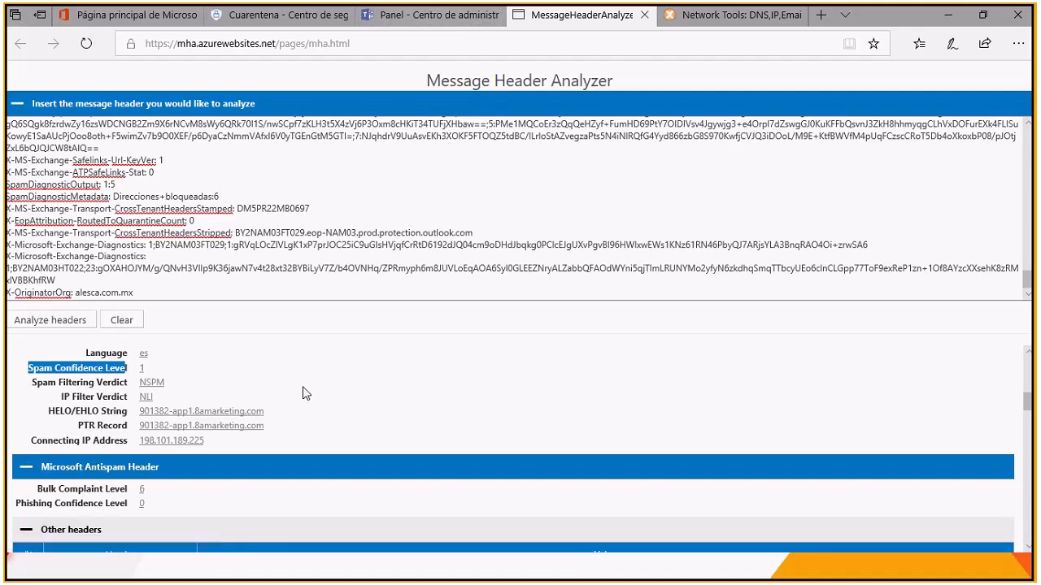
pyautogui.scroll(-4, 305, 393)
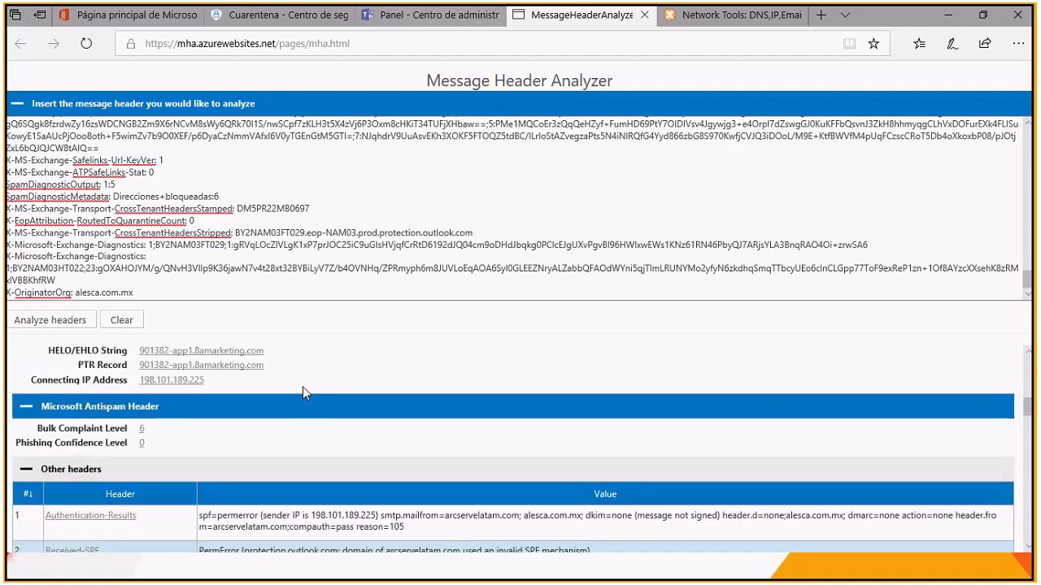
# Step: Examine the Authentication-Results header, highlighting its SPF result, the header.d and header.from fields, and the sender domain arcservelatam.com
pyautogui.scroll(-1, 302, 387)
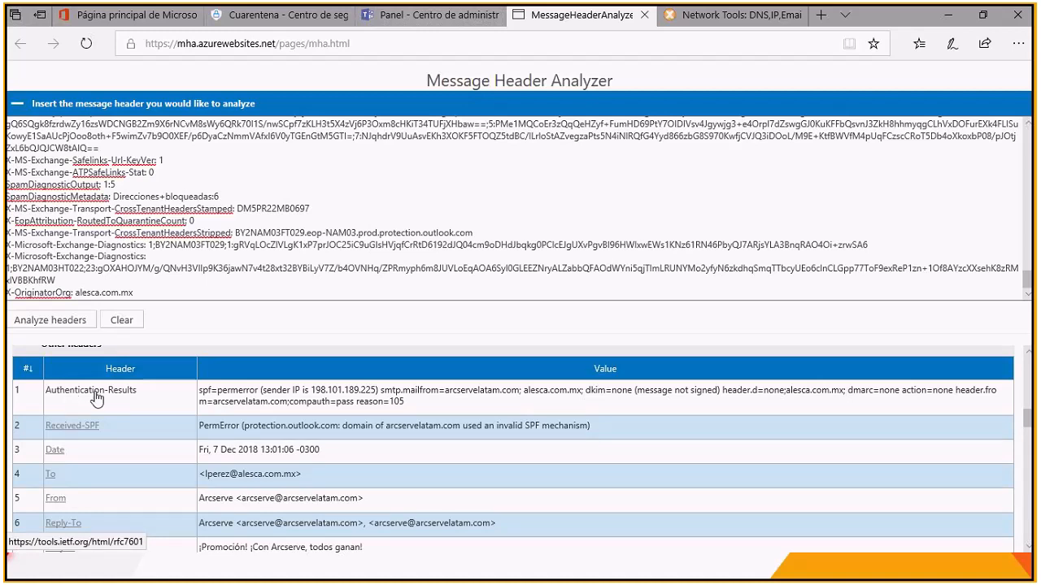
pyautogui.moveTo(198, 392); pyautogui.dragTo(248, 396)
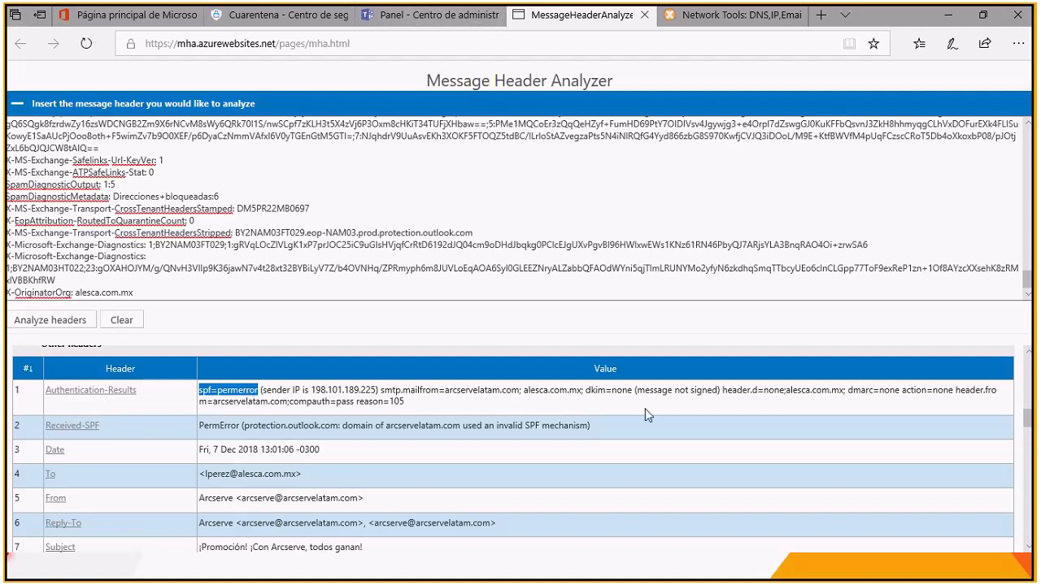
pyautogui.moveTo(726, 390); pyautogui.dragTo(761, 391)
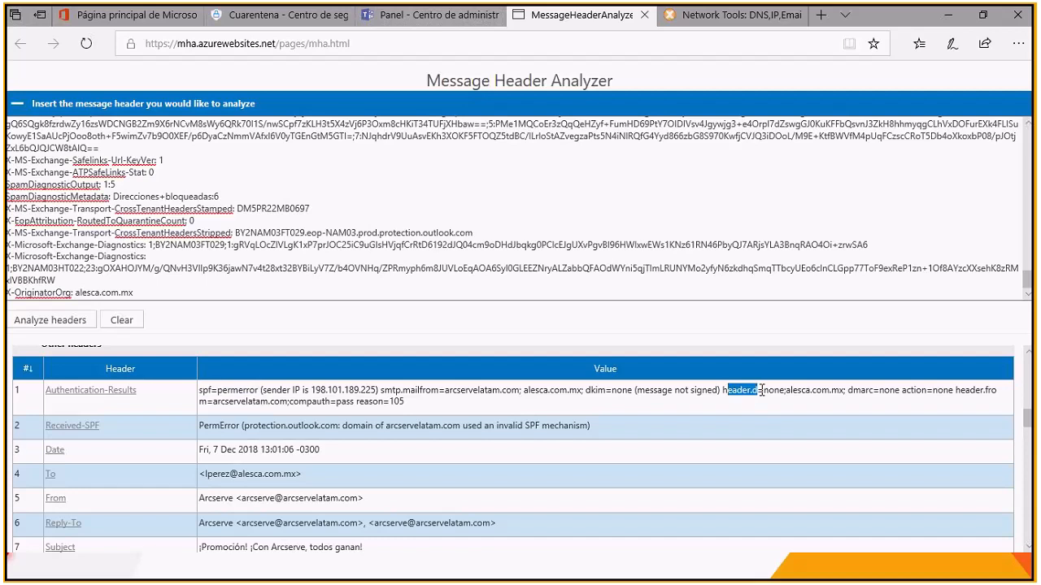
pyautogui.moveTo(961, 391); pyautogui.dragTo(997, 393)
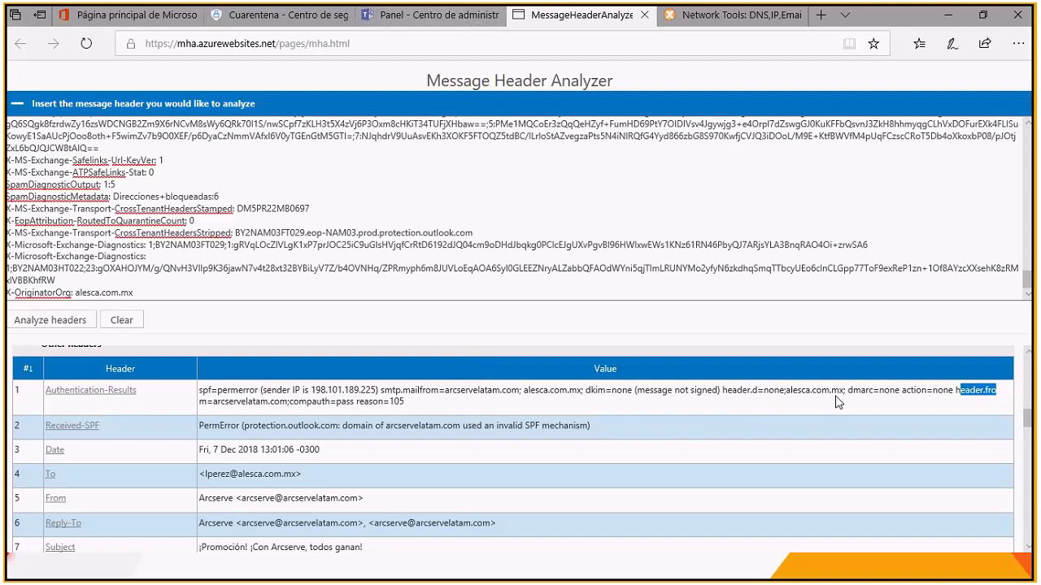
pyautogui.moveTo(726, 392); pyautogui.dragTo(759, 392)
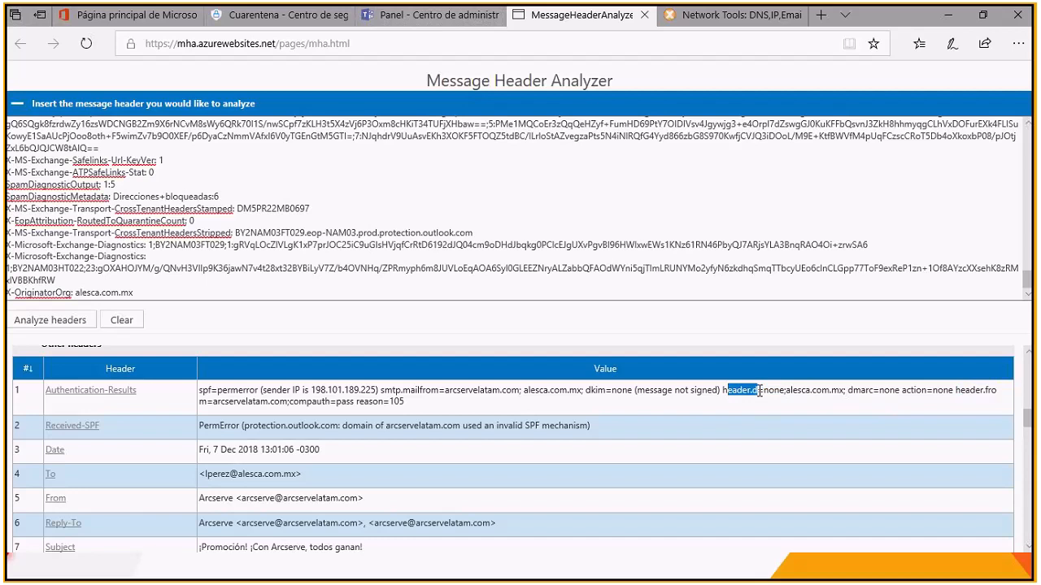
pyautogui.click(985, 392)
pyautogui.moveTo(213, 402); pyautogui.dragTo(286, 404)
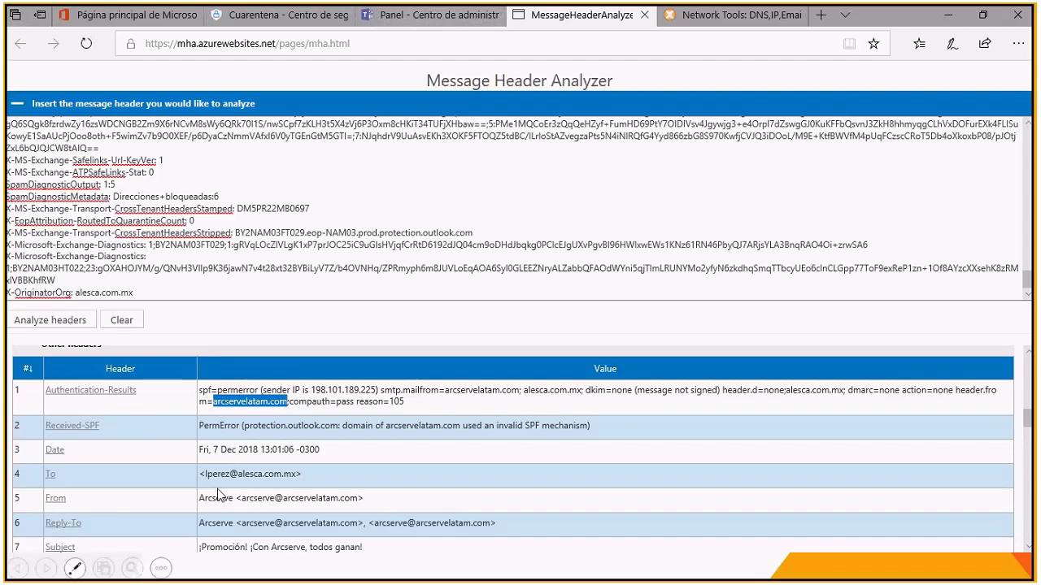
# Step: Look through the remaining rows of the other headers down to X-OriginatorOrg and return to the summary
pyautogui.scroll(-4, 217, 472)
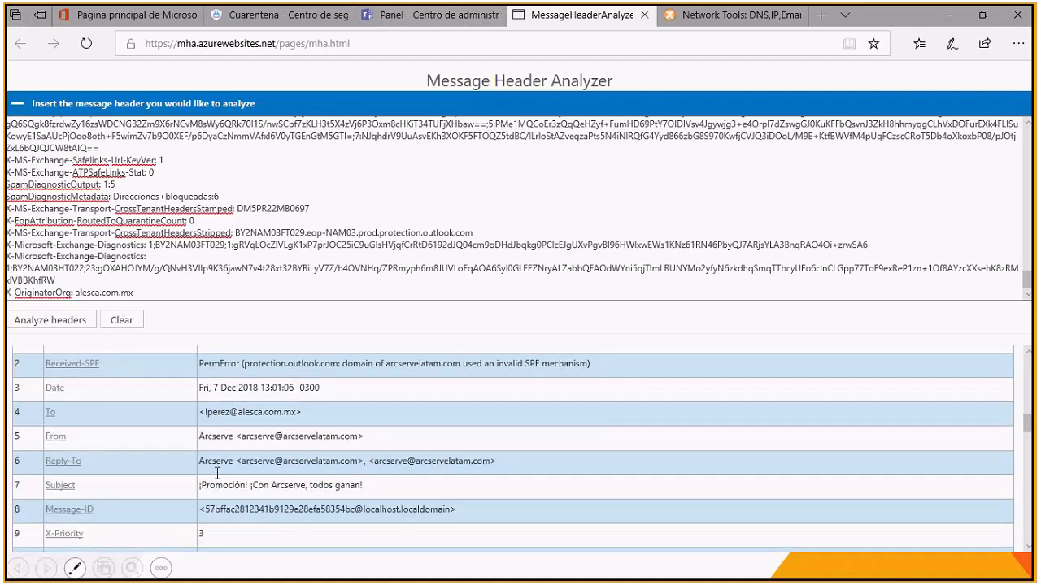
pyautogui.scroll(-1, 215, 472)
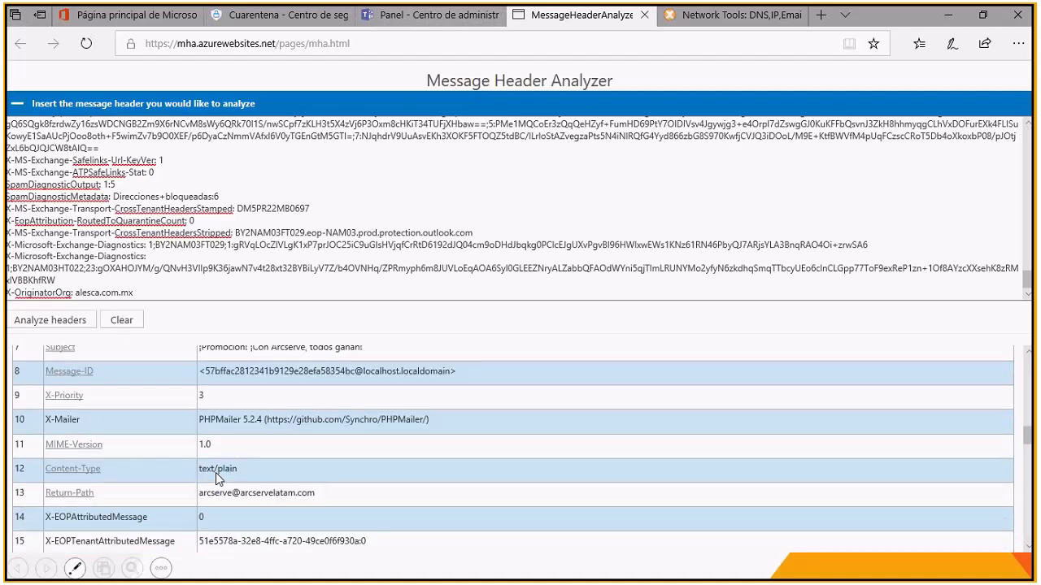
pyautogui.scroll(-5, 216, 473)
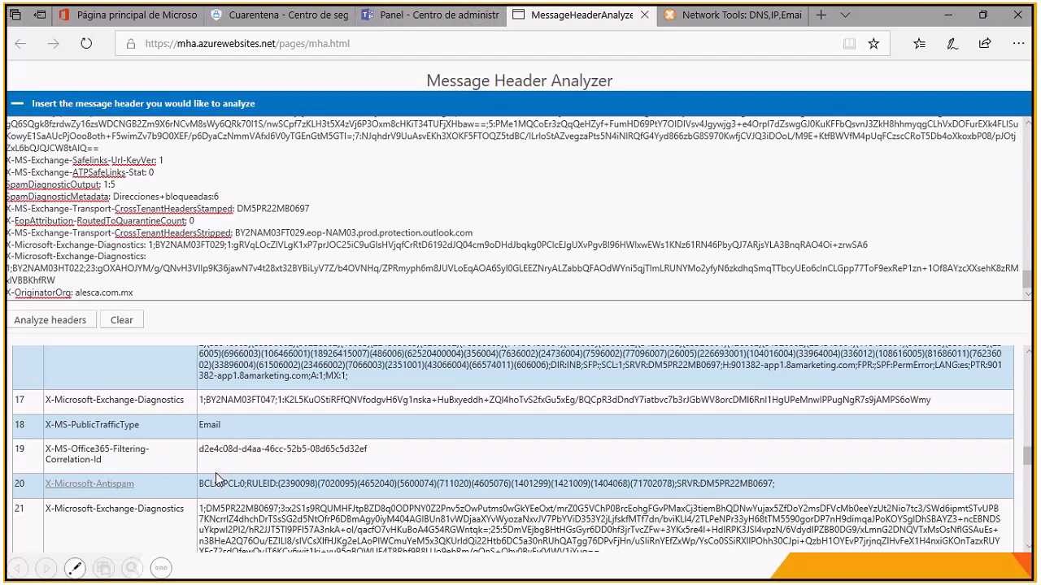
pyautogui.scroll(-1, 217, 479)
pyautogui.scroll(-1, 215, 479)
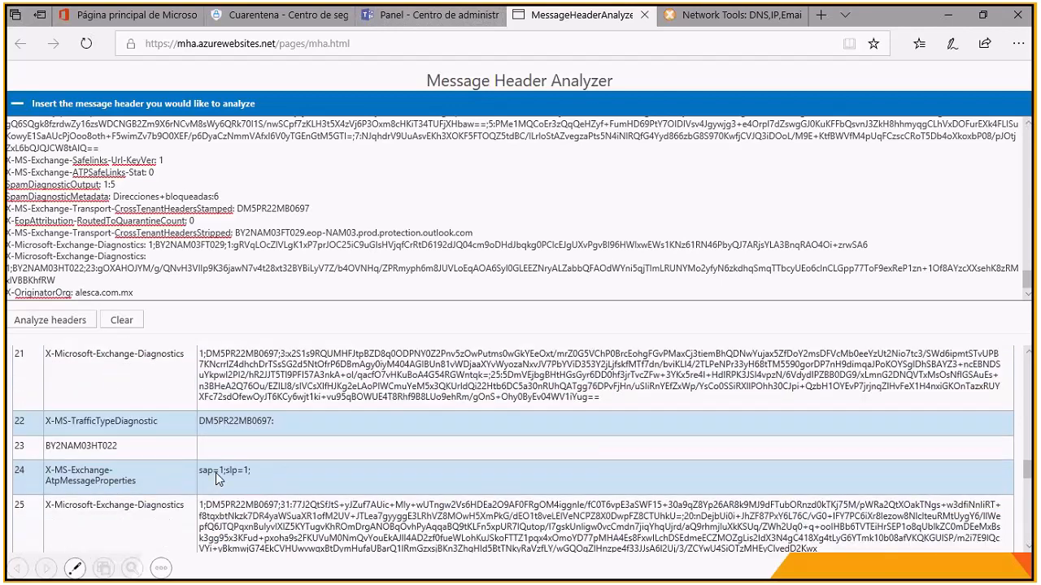
pyautogui.scroll(-1, 216, 475)
pyautogui.scroll(-1, 216, 475)
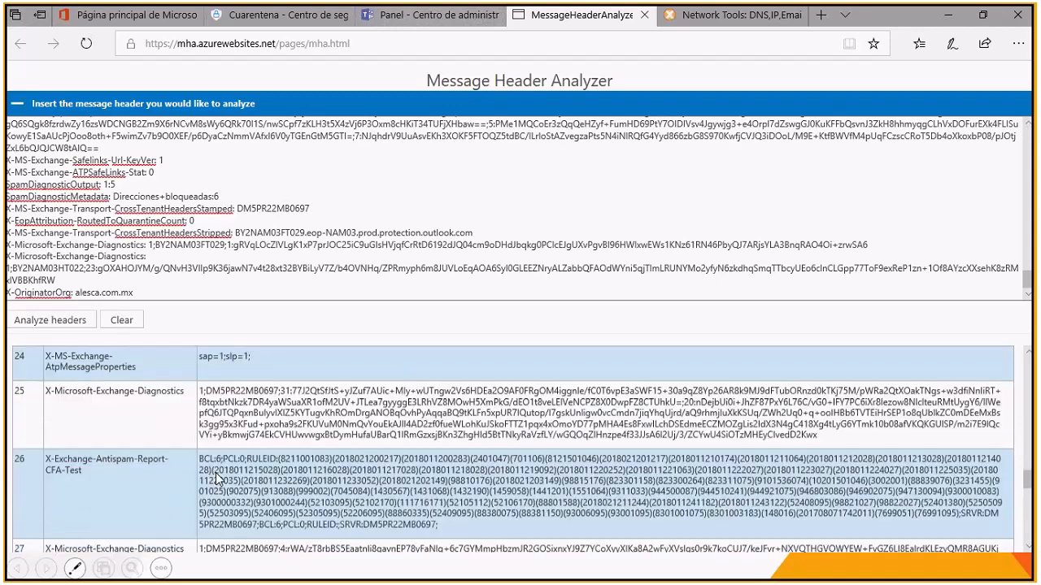
pyautogui.scroll(-1, 215, 472)
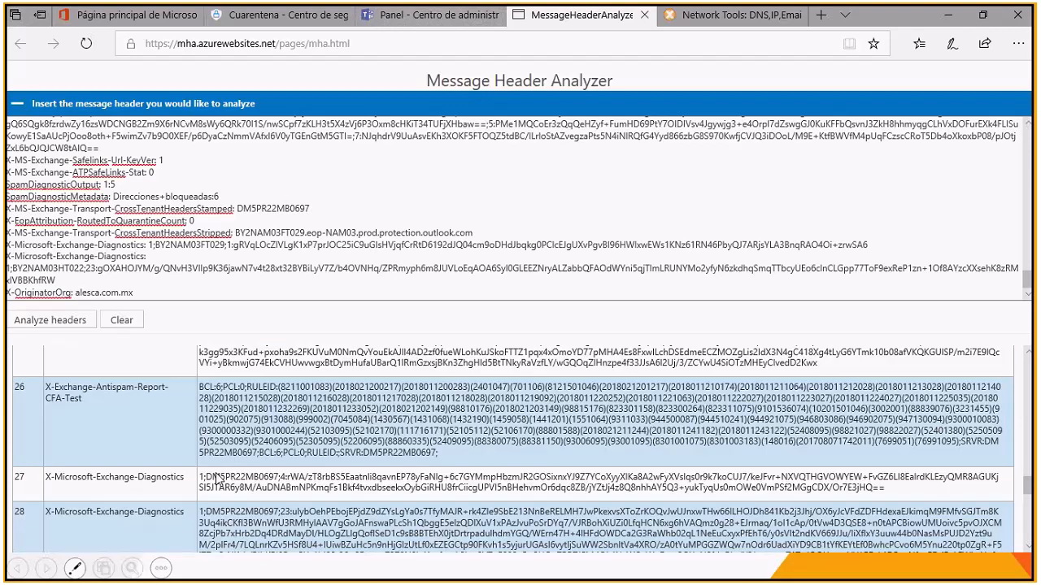
pyautogui.scroll(-1, 216, 478)
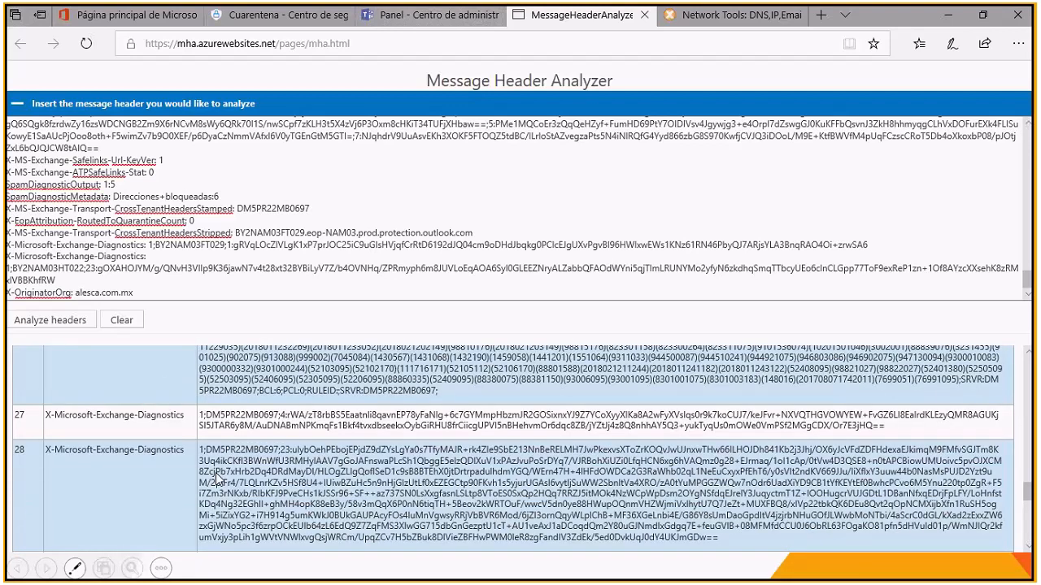
pyautogui.scroll(-2, 216, 478)
pyautogui.scroll(-2, 215, 473)
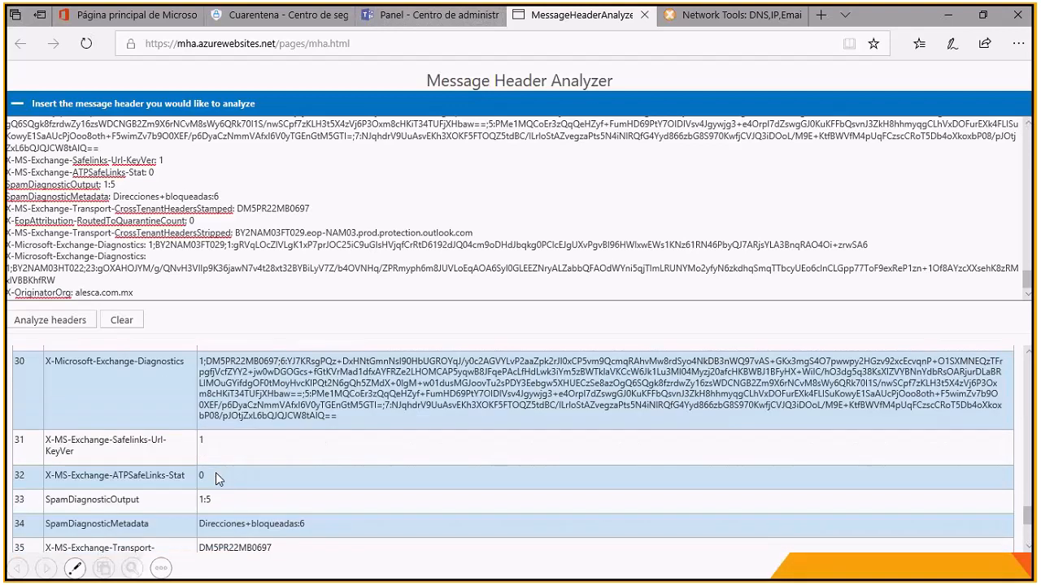
pyautogui.scroll(-1, 215, 472)
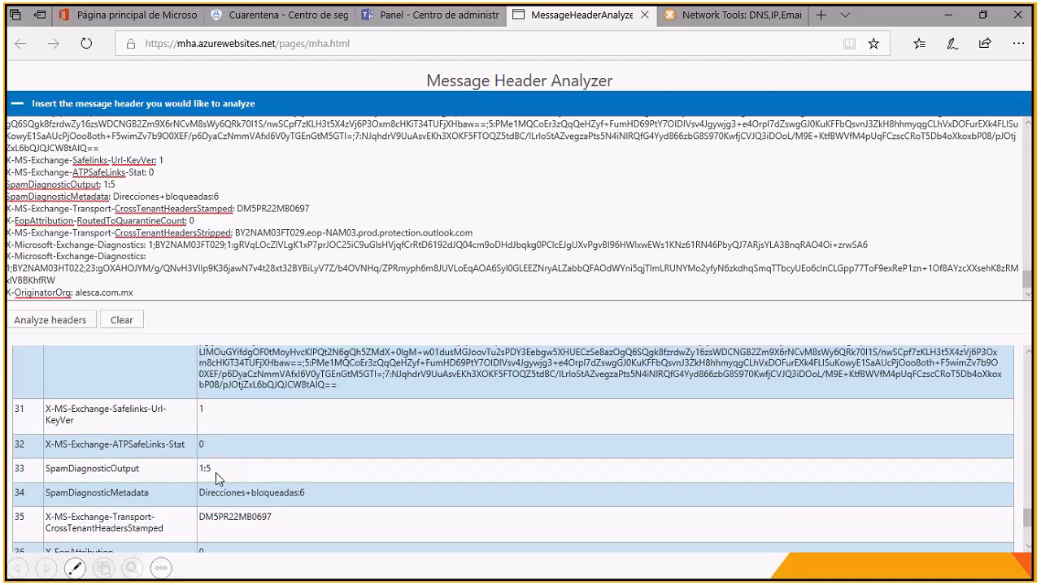
pyautogui.scroll(-1, 215, 473)
pyautogui.scroll(-2, 215, 472)
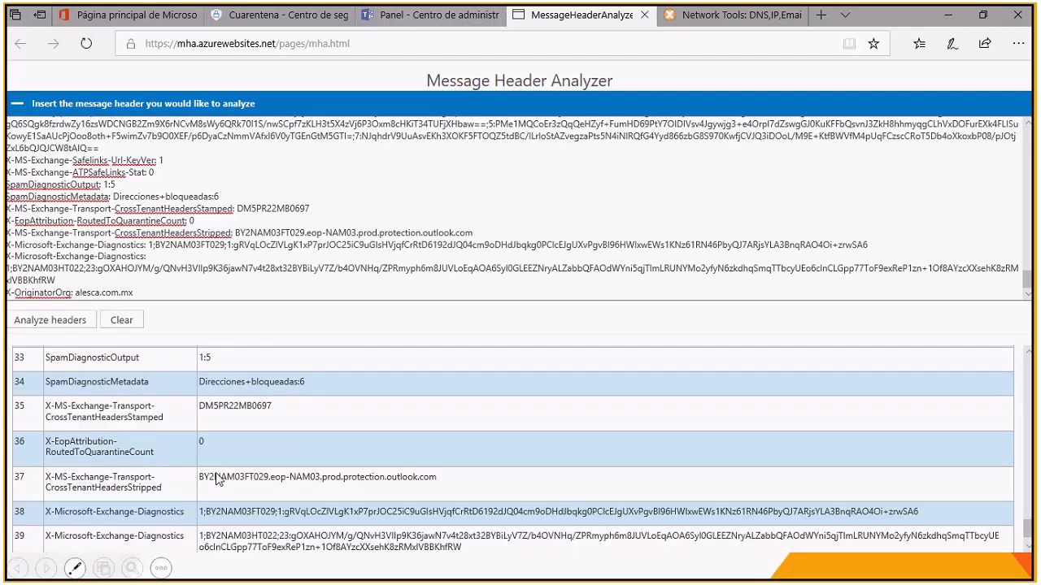
pyautogui.scroll(-1, 218, 480)
pyautogui.scroll(-1, 215, 474)
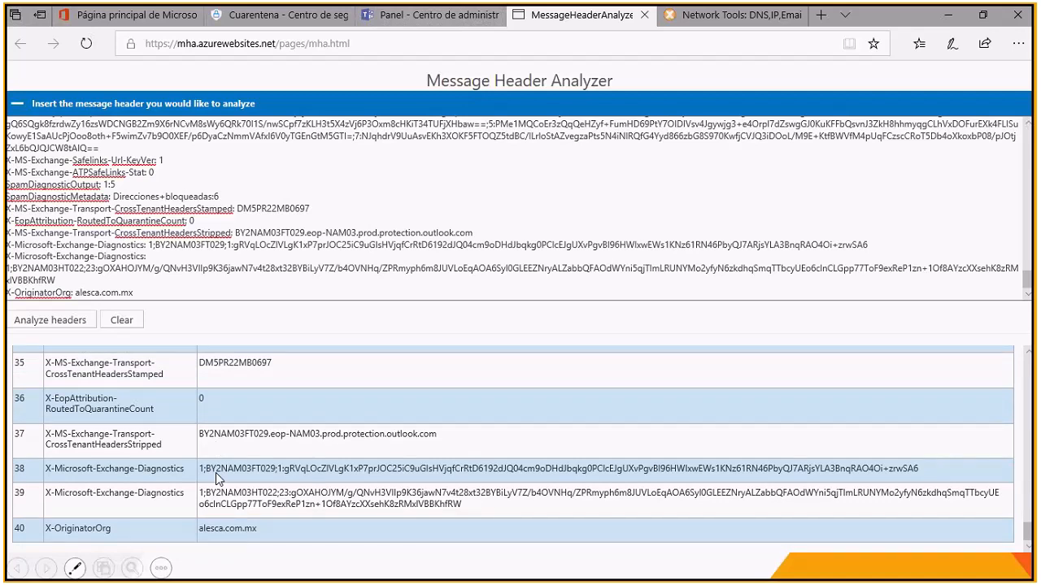
pyautogui.scroll(10, 216, 472)
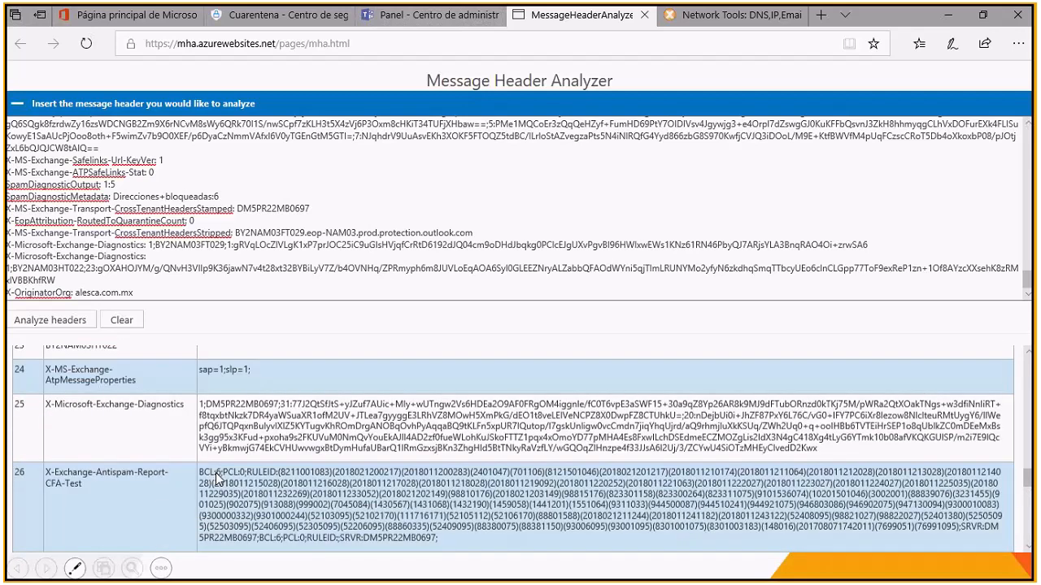
pyautogui.scroll(15, 216, 472)
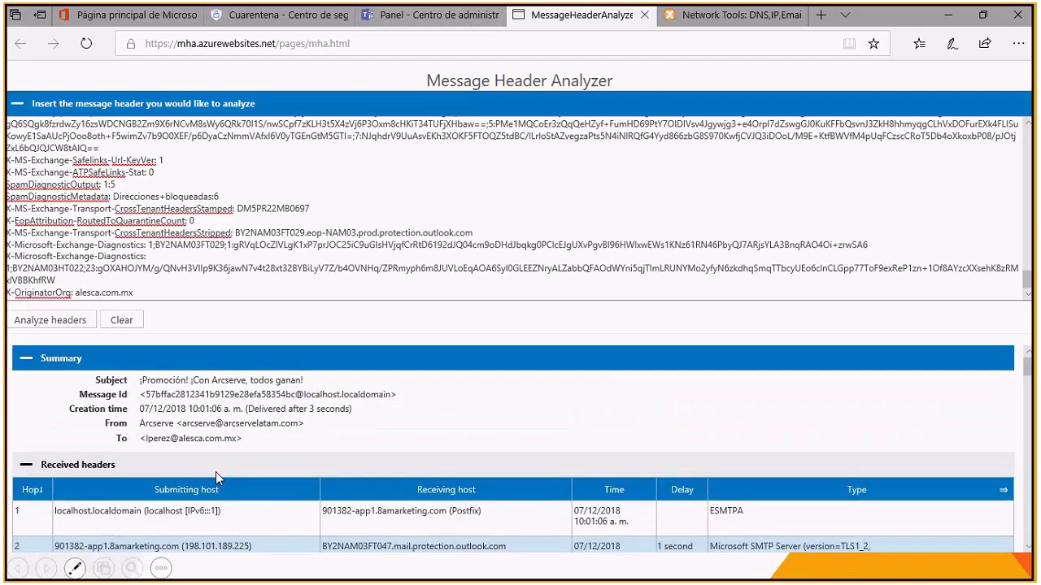
pyautogui.scroll(1, 189, 295)
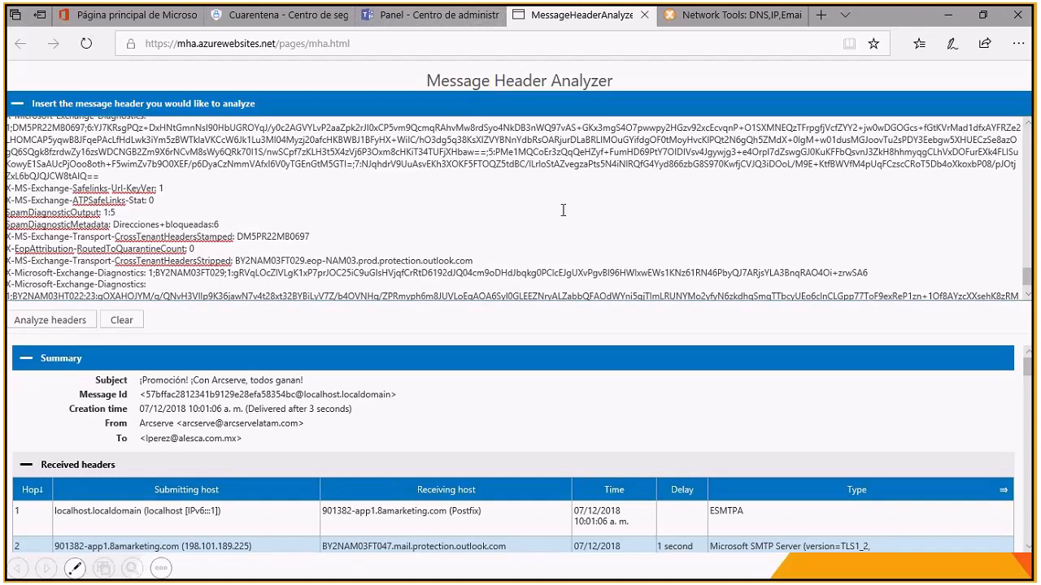
# Step: Close the Message Header Analyzer, return to the quarantine page, and switch to the PowerPoint slide "Protección contra amenazas de correo"
pyautogui.click(644, 14)
pyautogui.click(285, 16)
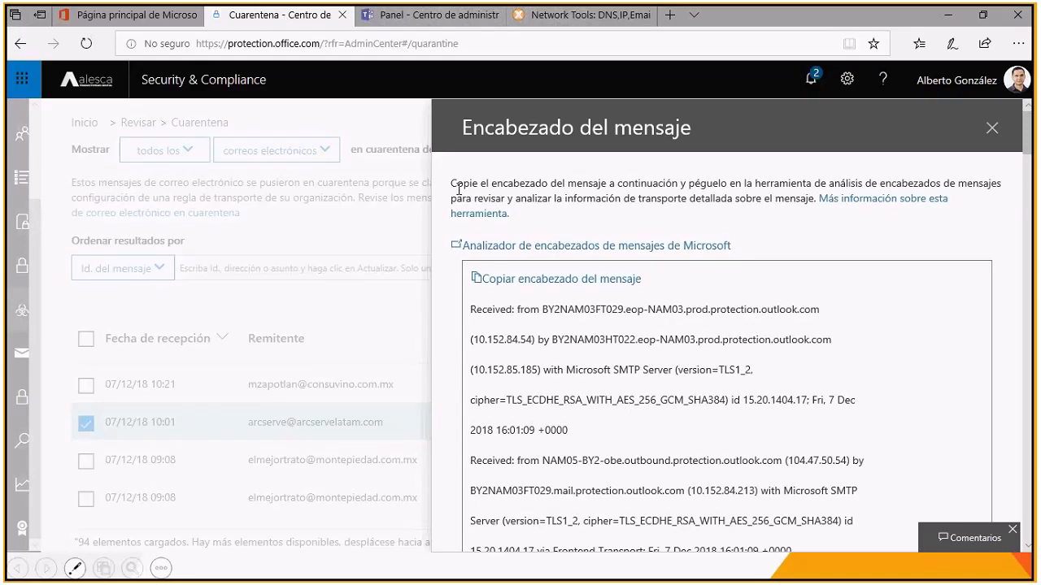
pyautogui.hotkey('alt', 'Tab')
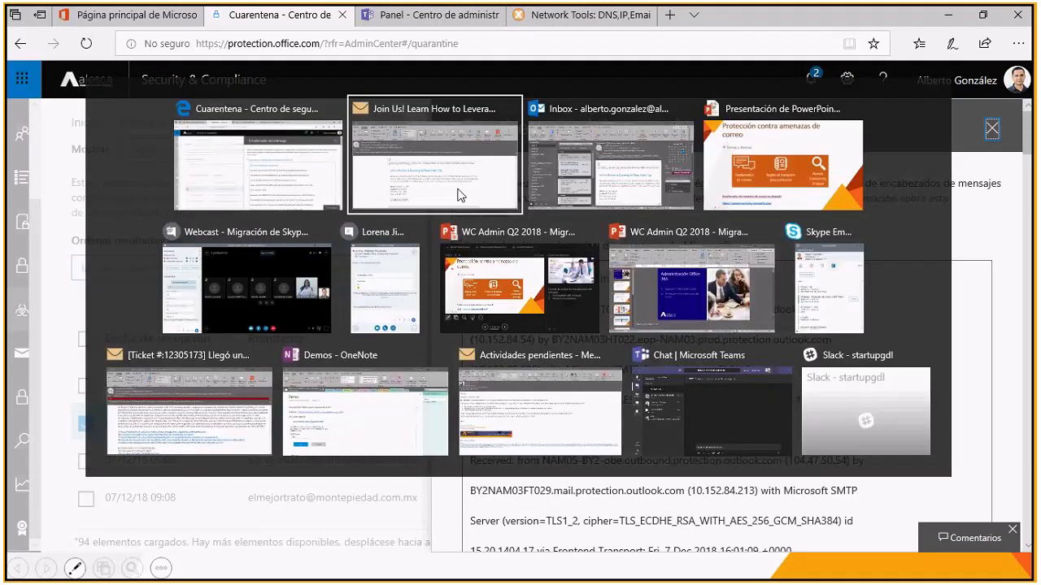
pyautogui.hotkey('alt', 'Tab')
pyautogui.hotkey('alt', 'Tab')
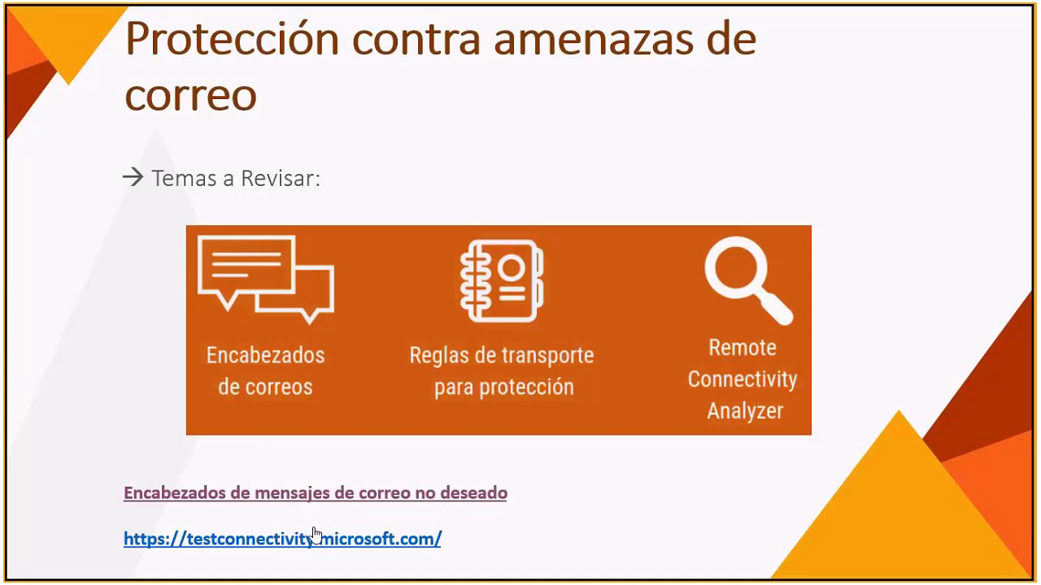
# Step: Open the slide's testconnectivity.microsoft.com link in the browser and view the Remote Connectivity Analyzer's Exchange Server tests
pyautogui.click(314, 533)
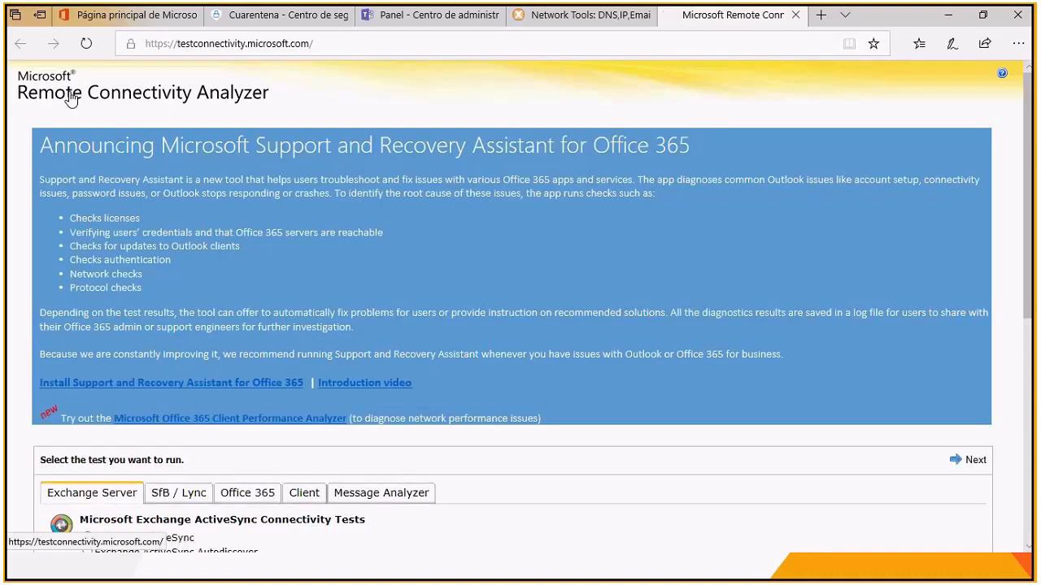
pyautogui.click(327, 43)
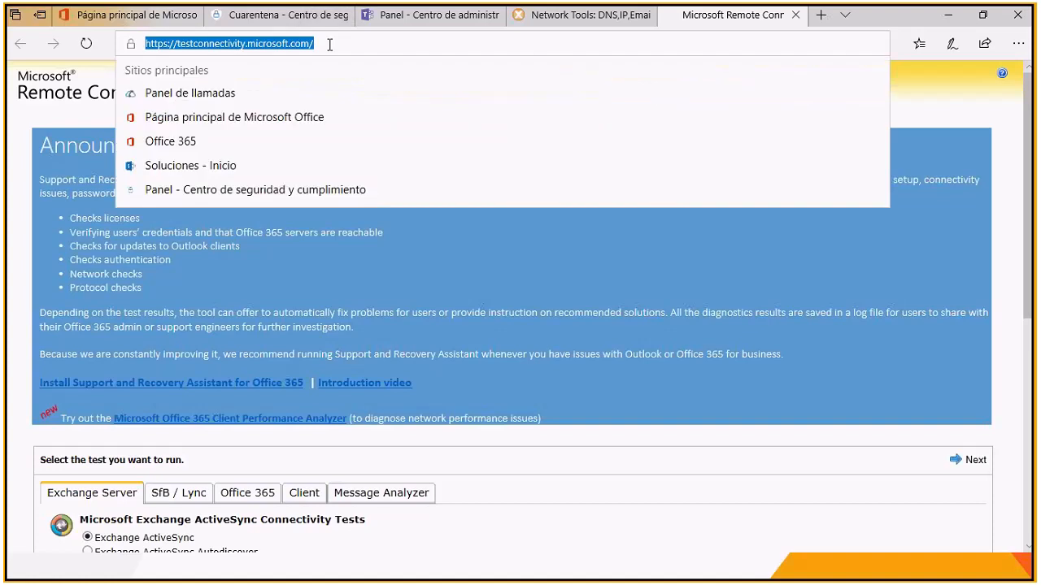
pyautogui.click(950, 101)
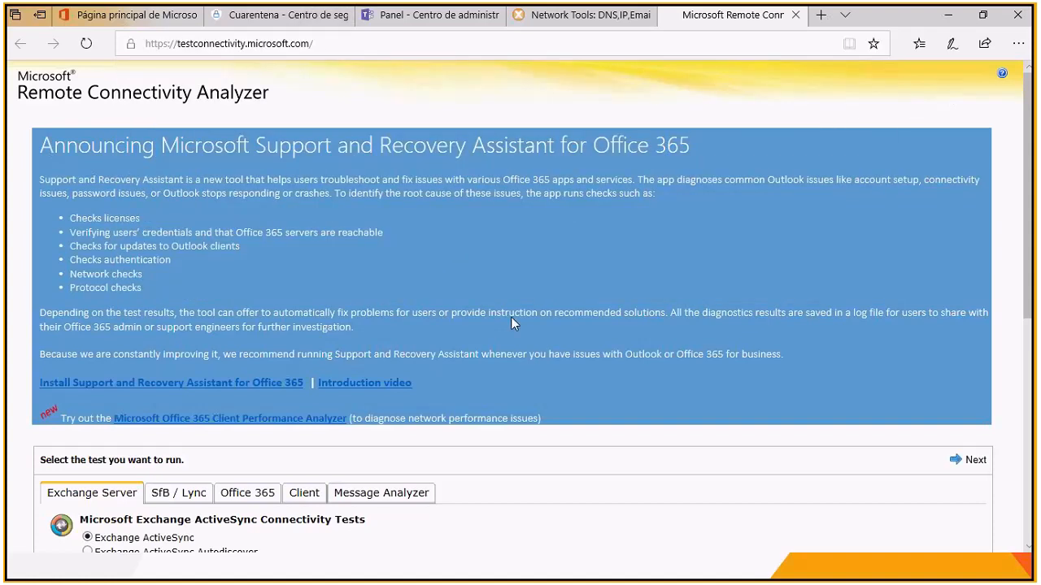
pyautogui.scroll(-3, 502, 310)
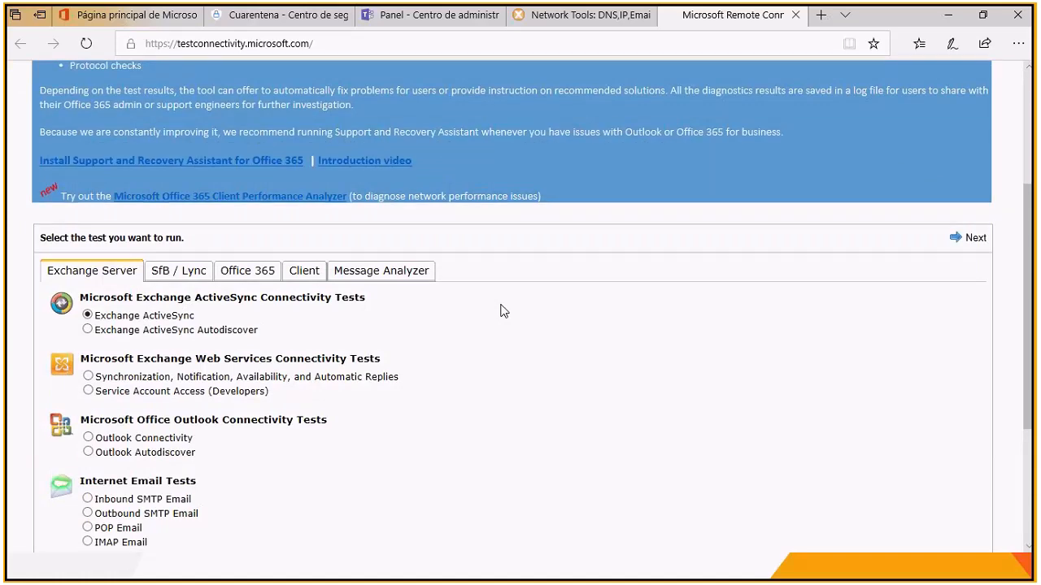
# Step: Review the Remote Connectivity Analyzer's SfB / Lync and Office 365 tests, highlighting the Microsoft Support and Recovery Assistant for Office 365 heading
pyautogui.scroll(-1, 502, 310)
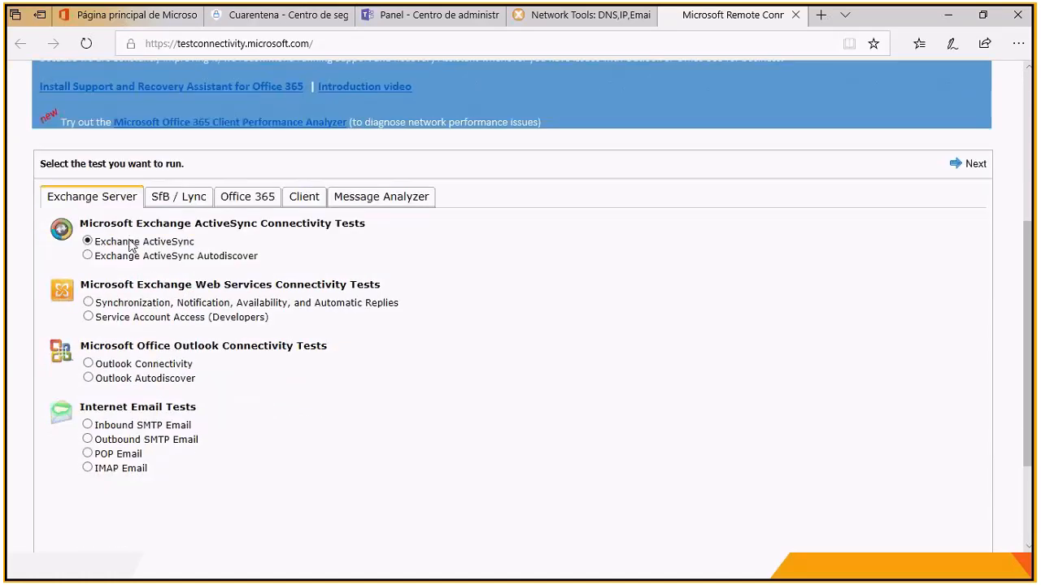
pyautogui.click(182, 201)
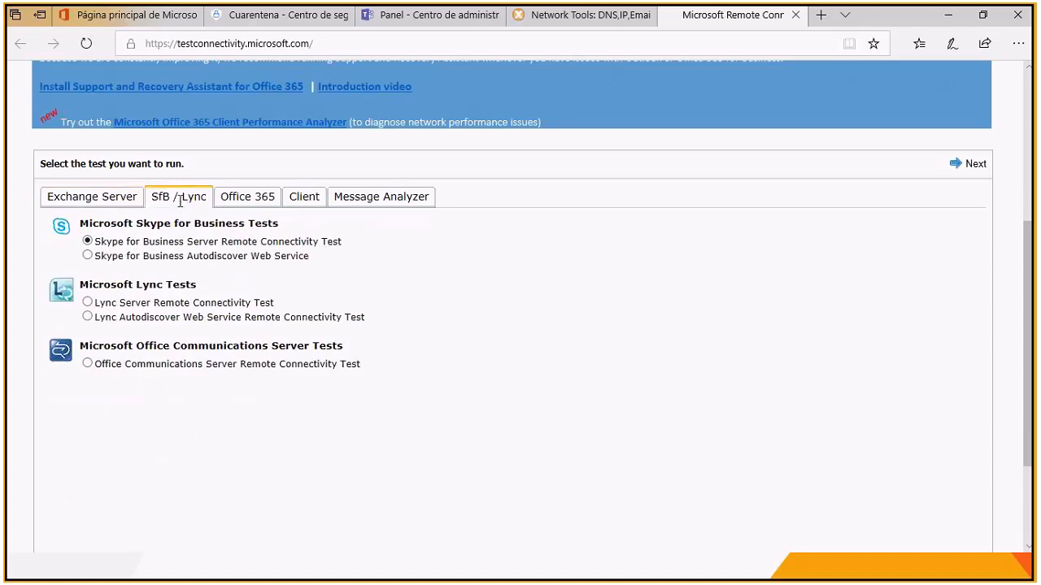
pyautogui.click(246, 202)
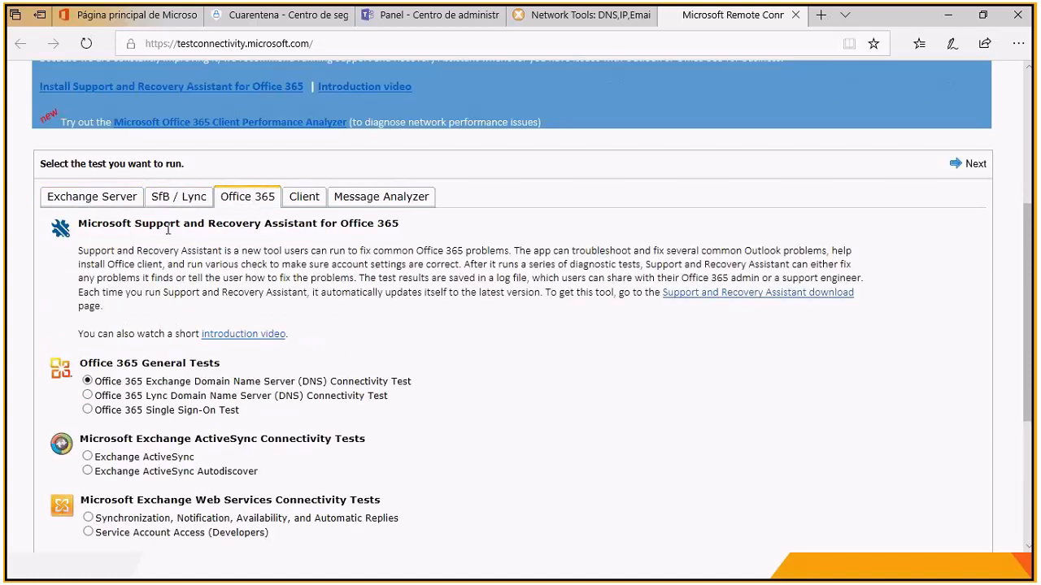
pyautogui.moveTo(81, 224); pyautogui.dragTo(405, 231)
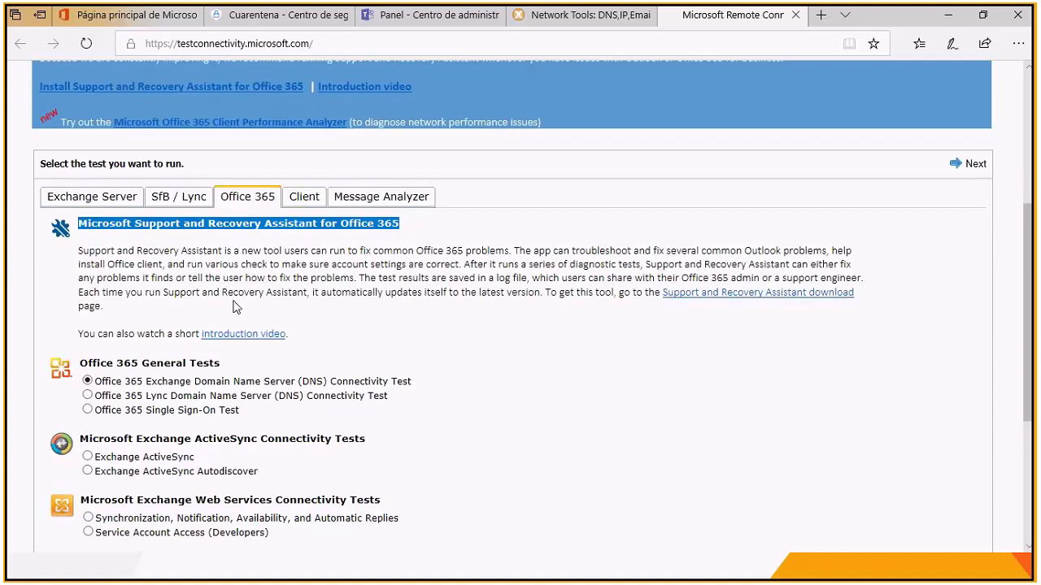
pyautogui.scroll(-2, 235, 306)
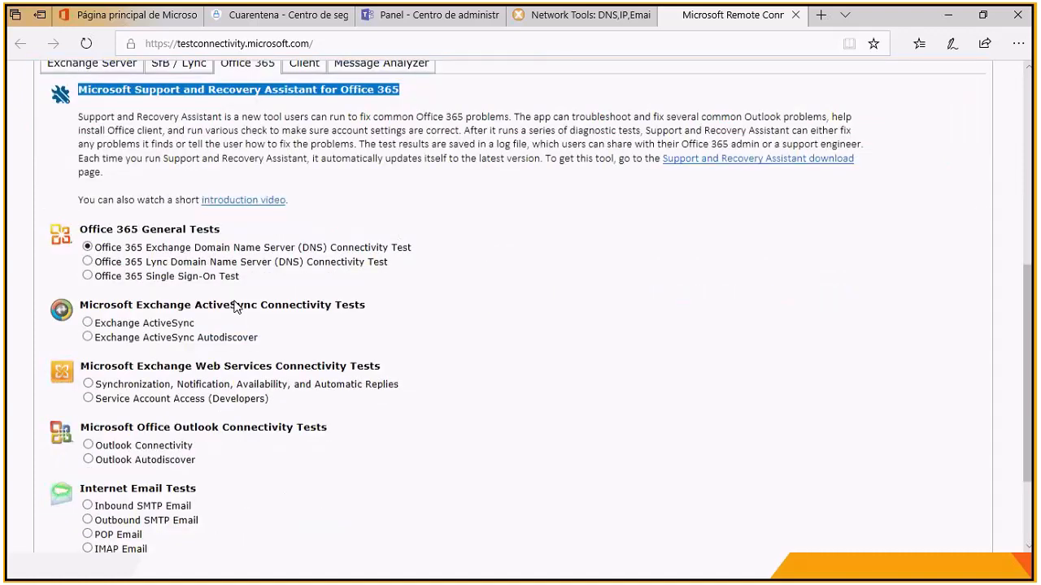
pyautogui.scroll(-1, 235, 306)
pyautogui.scroll(5, 235, 306)
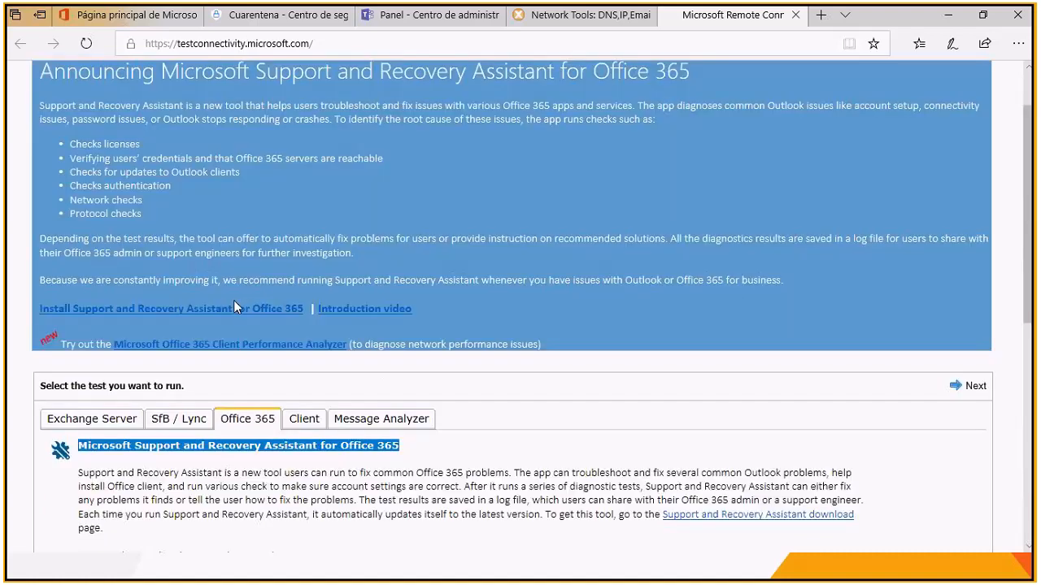
# Step: Look through the Remote Connectivity Analyzer's Client tools and view its Message Analyzer for pasting message headers
pyautogui.click(303, 418)
pyautogui.scroll(-3, 300, 417)
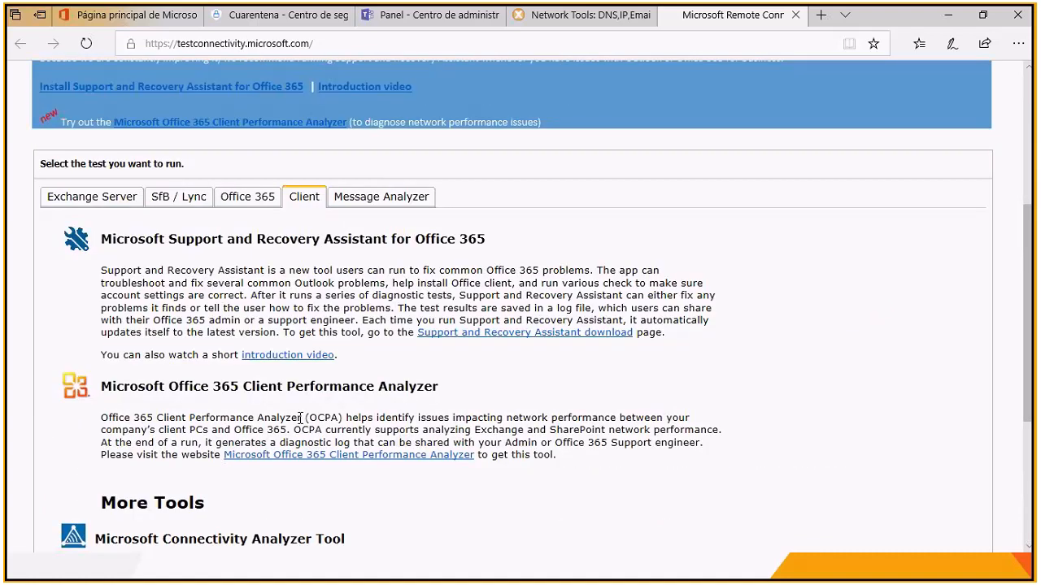
pyautogui.scroll(-4, 300, 418)
pyautogui.scroll(3, 300, 418)
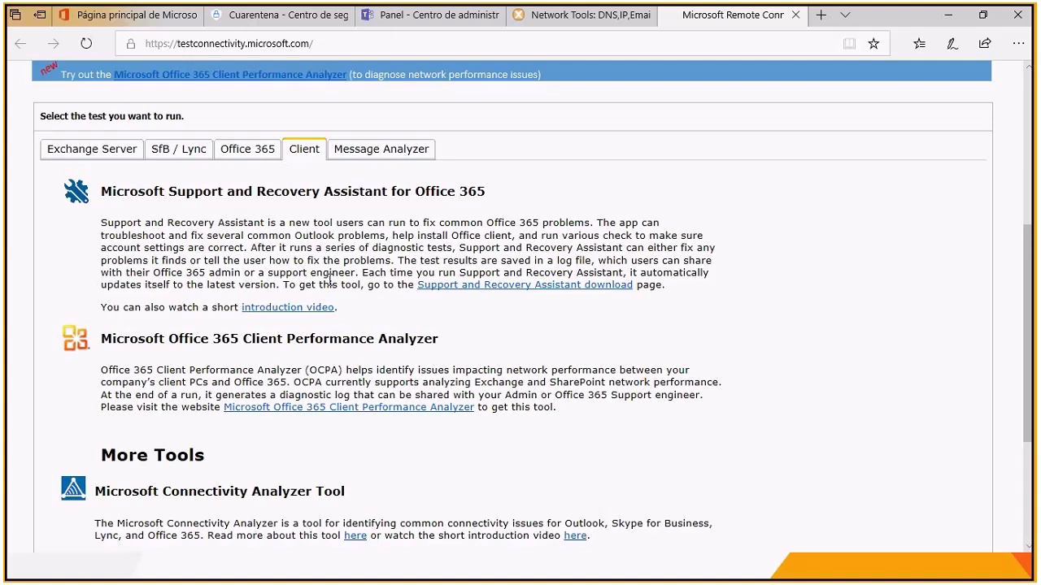
pyautogui.click(388, 159)
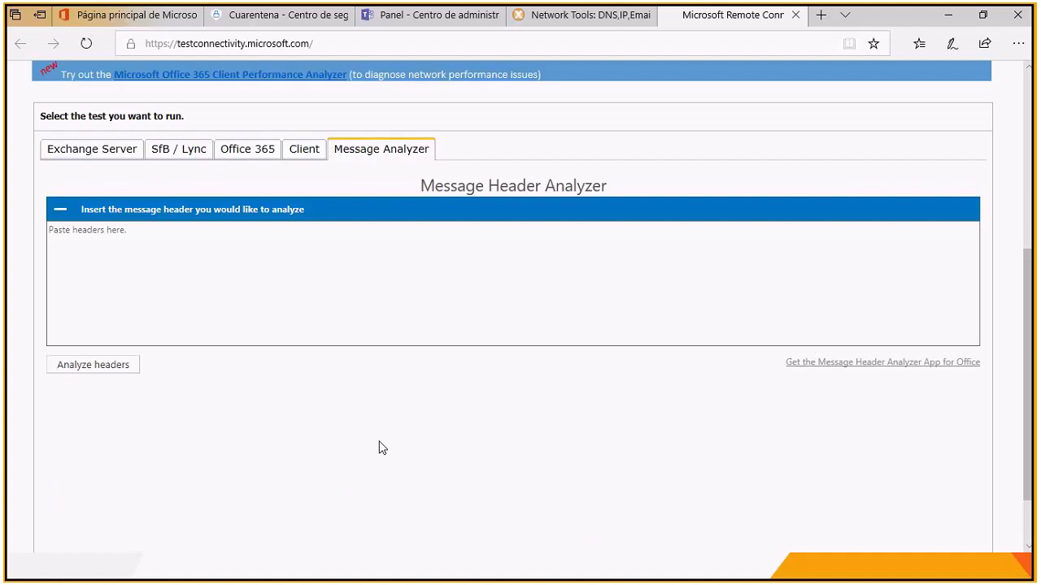
pyautogui.scroll(-1, 382, 448)
pyautogui.scroll(2, 382, 448)
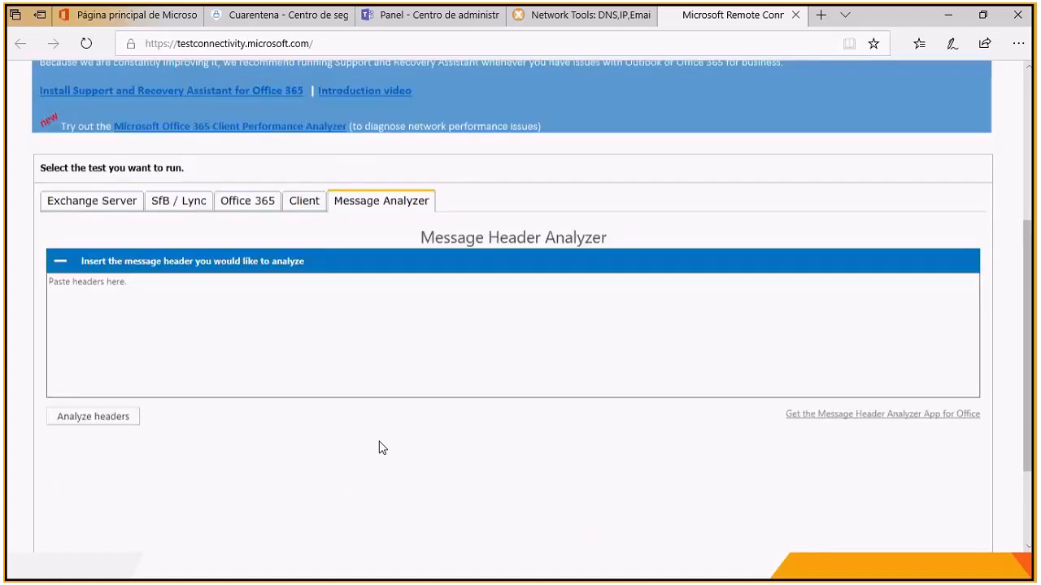
pyautogui.scroll(1, 382, 448)
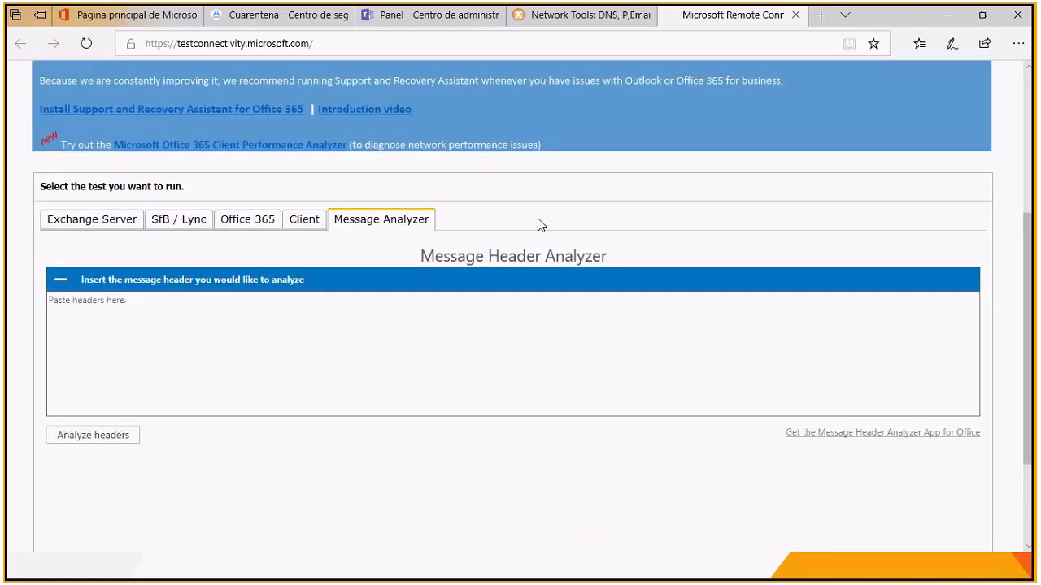
# Step: Switch to the PowerPoint slide, open its "Encabezados de mensajes de correo no deseado" article, and enlarge the page to 125%
pyautogui.hotkey('alt', 'Tab')
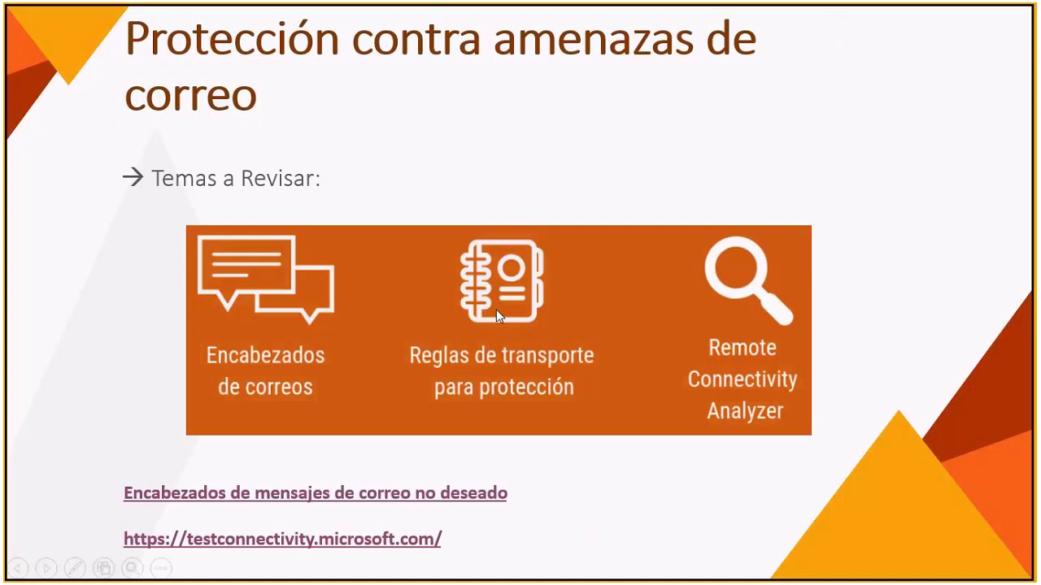
pyautogui.click(296, 491)
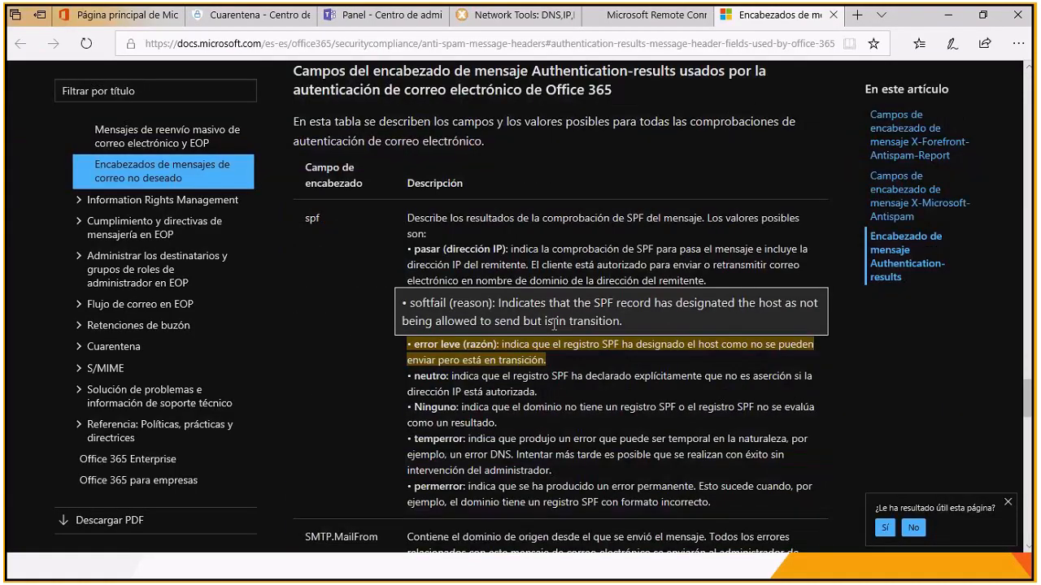
pyautogui.click(1019, 43)
pyautogui.click(989, 135)
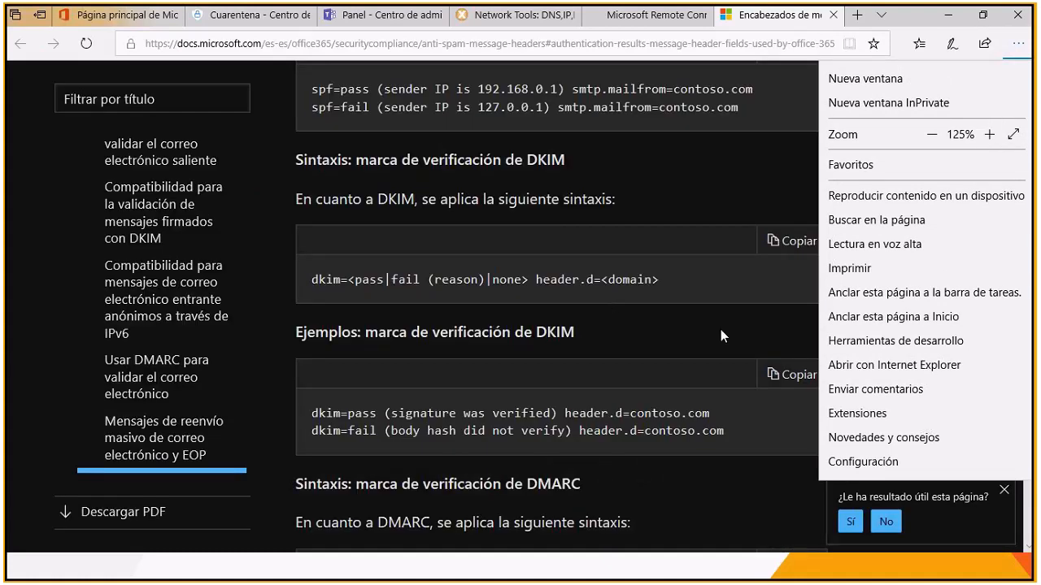
# Step: Browse the anti-spam header article to find the spf entry in the Authentication-results field table
pyautogui.scroll(3, 721, 329)
pyautogui.scroll(5, 720, 329)
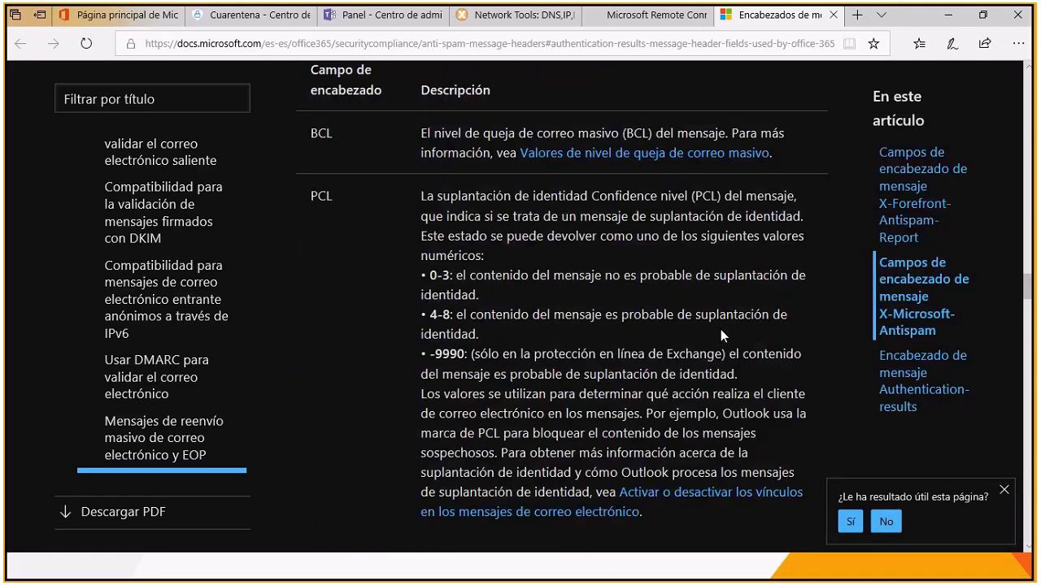
pyautogui.scroll(5, 721, 329)
pyautogui.scroll(-10, 721, 329)
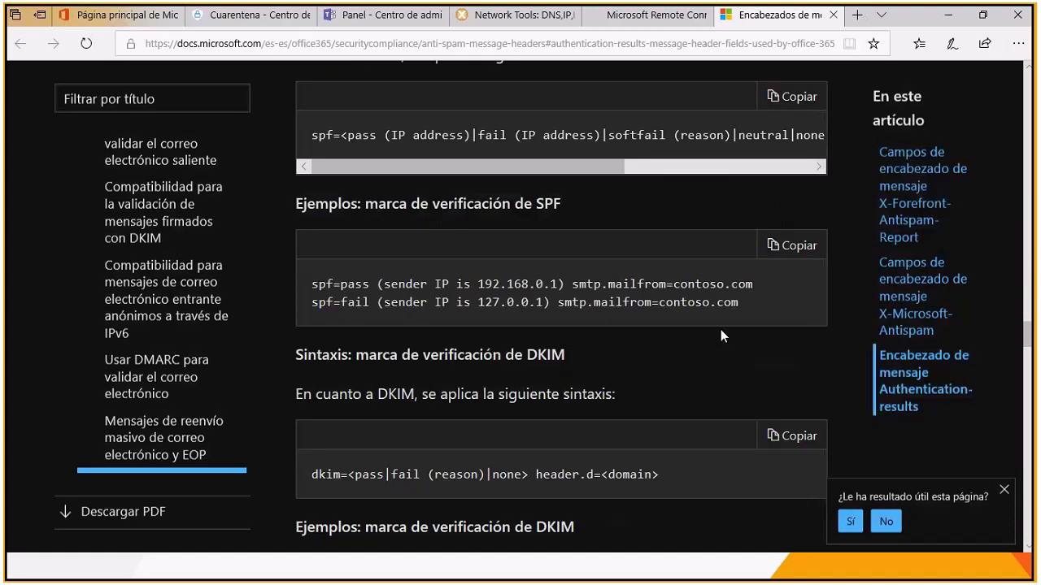
pyautogui.scroll(-10, 720, 330)
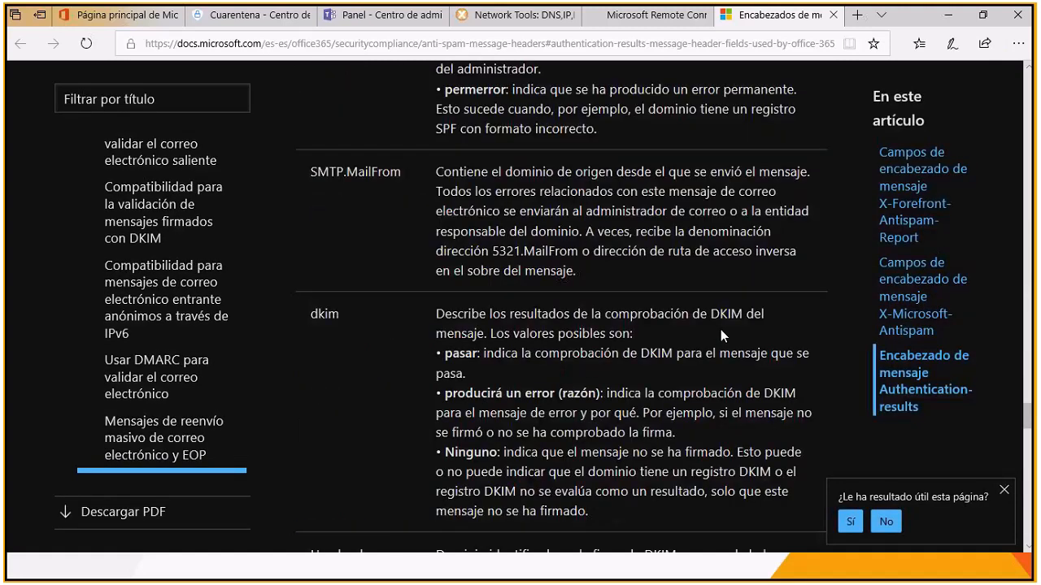
pyautogui.scroll(5, 721, 329)
pyautogui.scroll(-1, 721, 329)
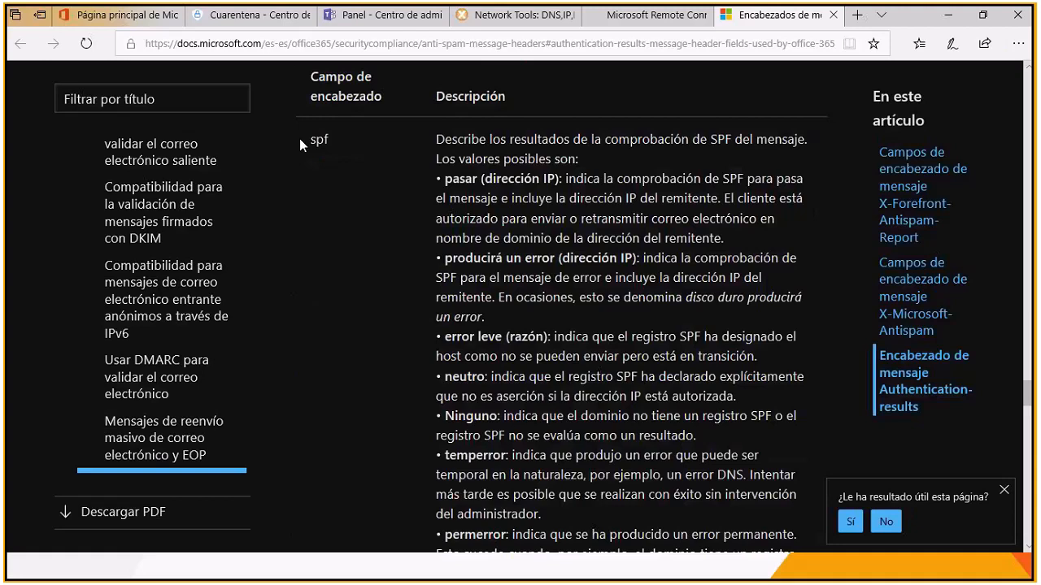
# Step: Examine the possible SPF check values, highlighting pasar, error leve, temperror and permerror in the spf description
pyautogui.moveTo(424, 179)
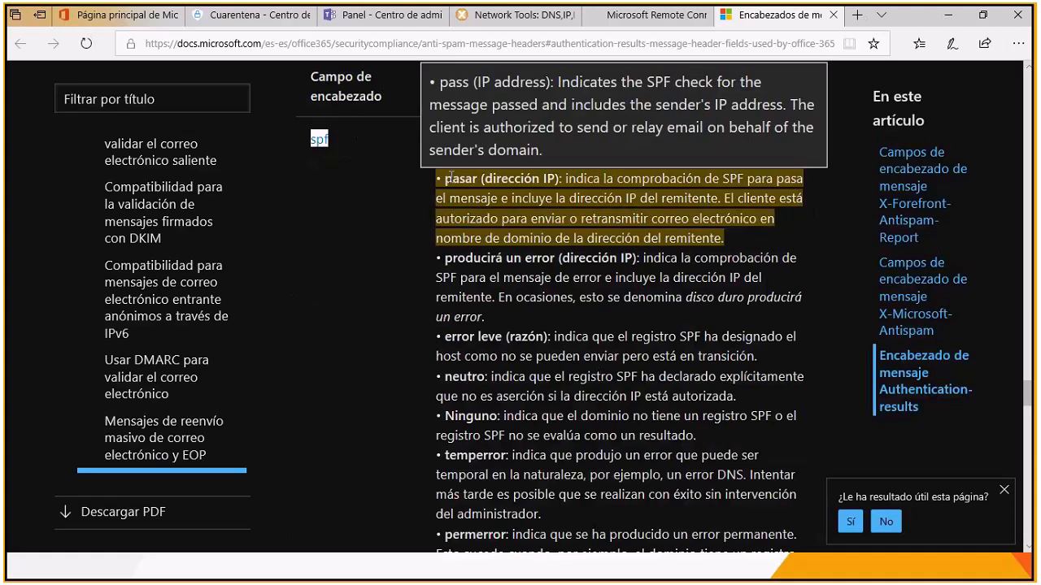
pyautogui.doubleClick(460, 179)
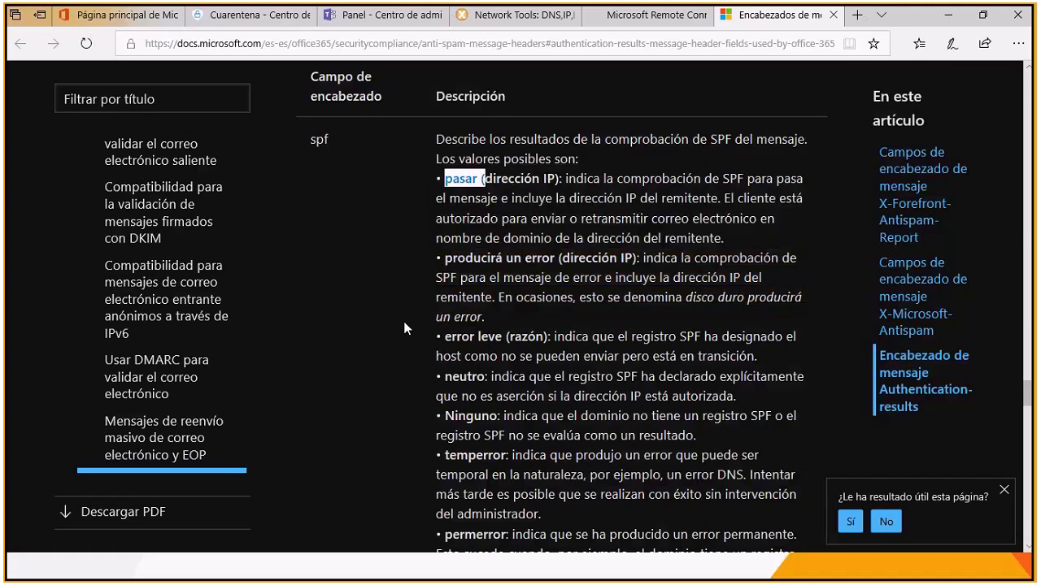
pyautogui.scroll(-1, 403, 322)
pyautogui.moveTo(444, 262); pyautogui.dragTo(499, 262)
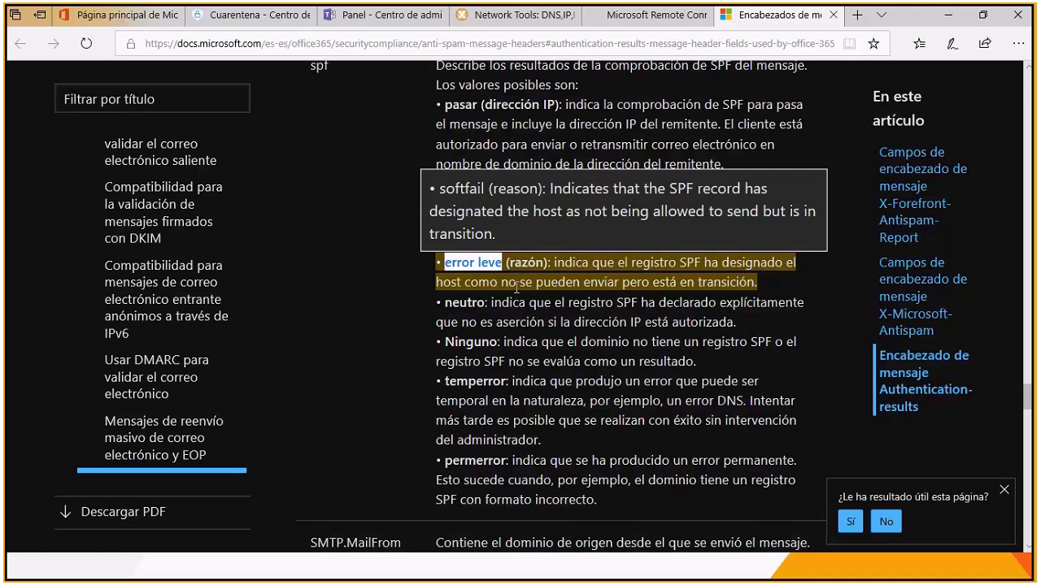
pyautogui.moveTo(460, 382)
pyautogui.moveTo(445, 382); pyautogui.dragTo(503, 385)
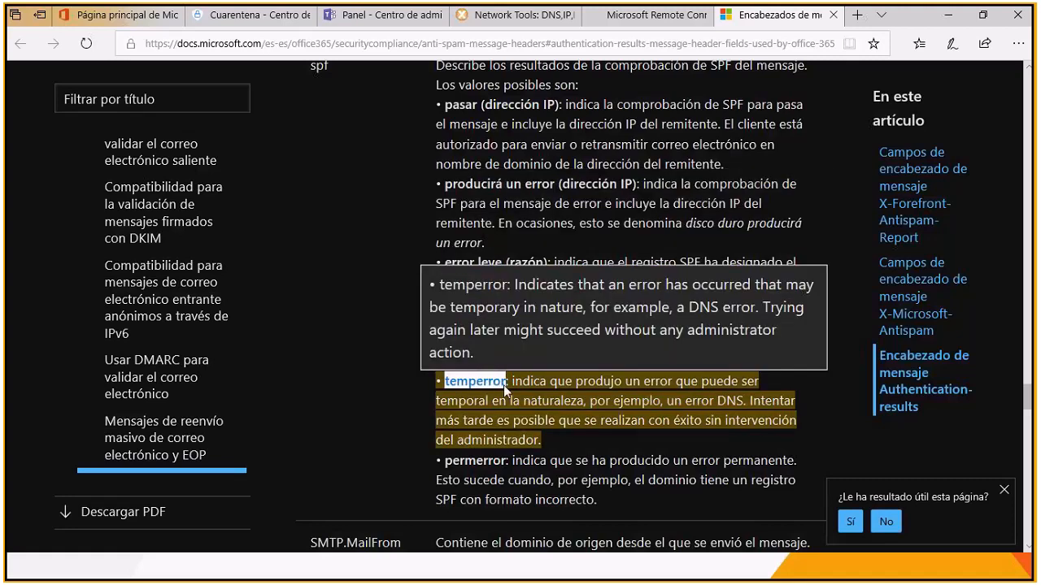
pyautogui.scroll(-1, 351, 310)
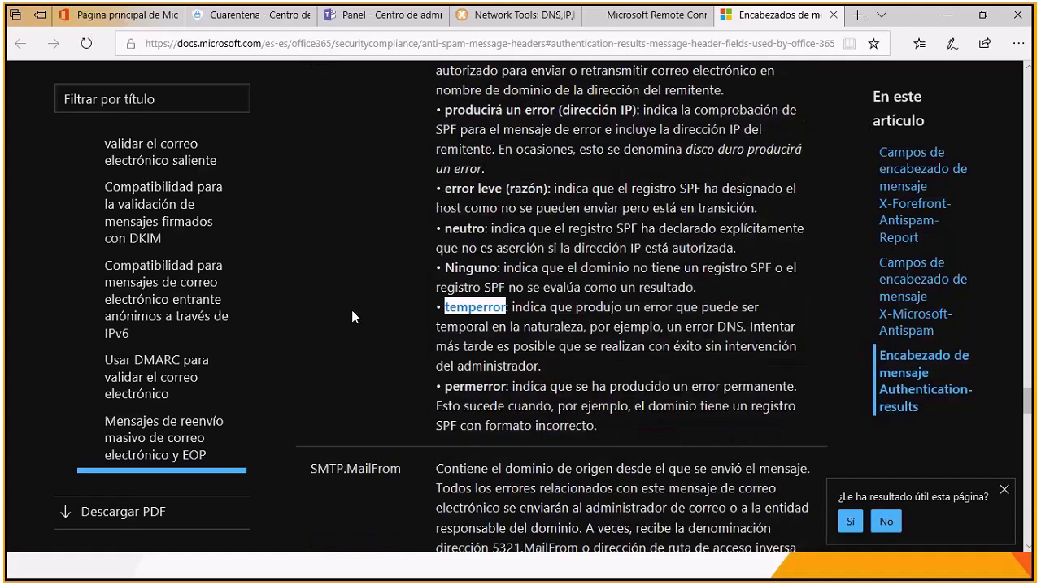
pyautogui.moveTo(445, 386)
pyautogui.moveTo(445, 386); pyautogui.dragTo(506, 386)
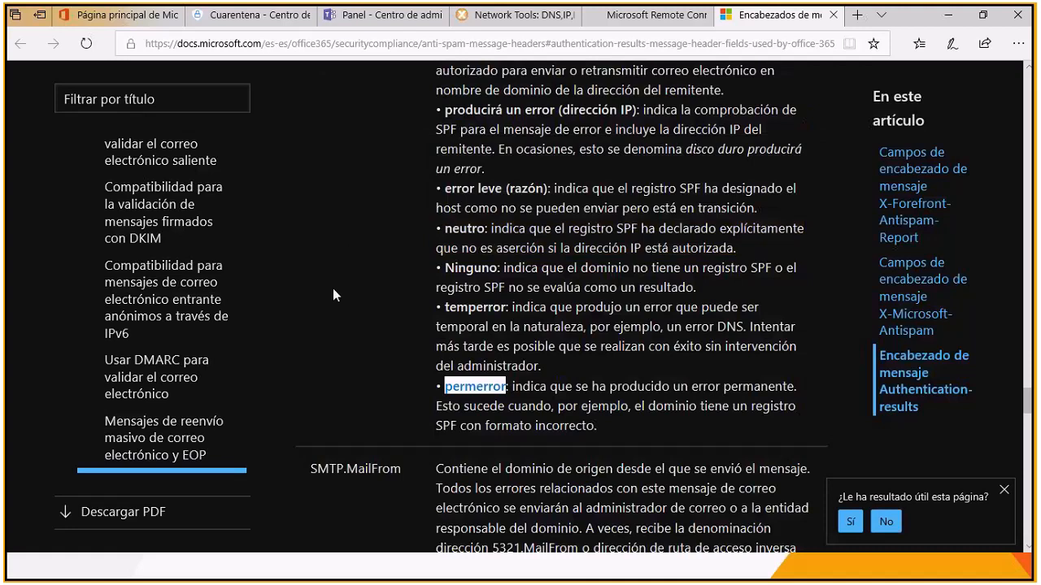
pyautogui.scroll(1, 332, 288)
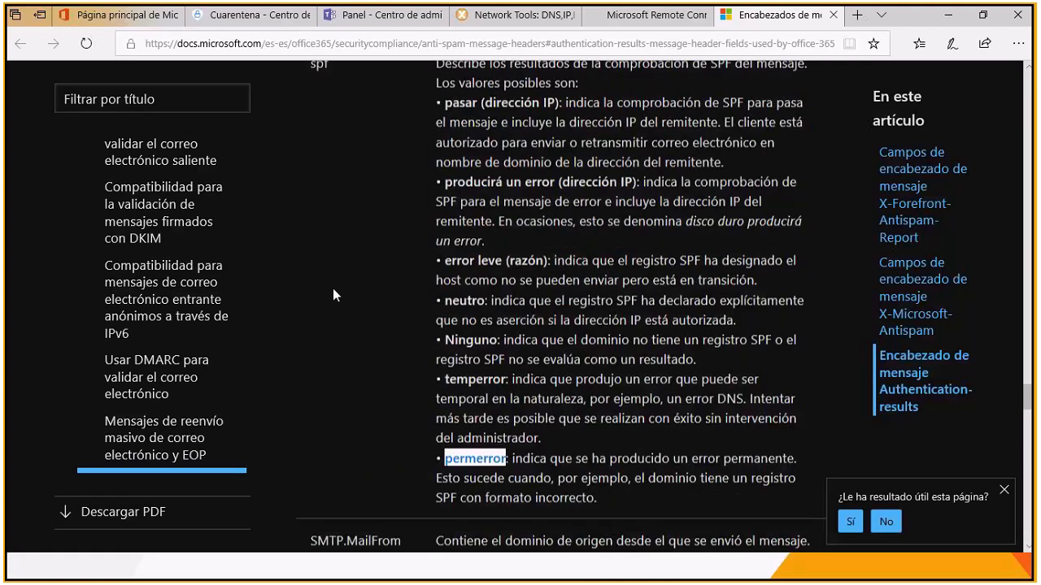
pyautogui.hotkey('alt', 'Tab')
pyautogui.hotkey('alt', 'Tab')
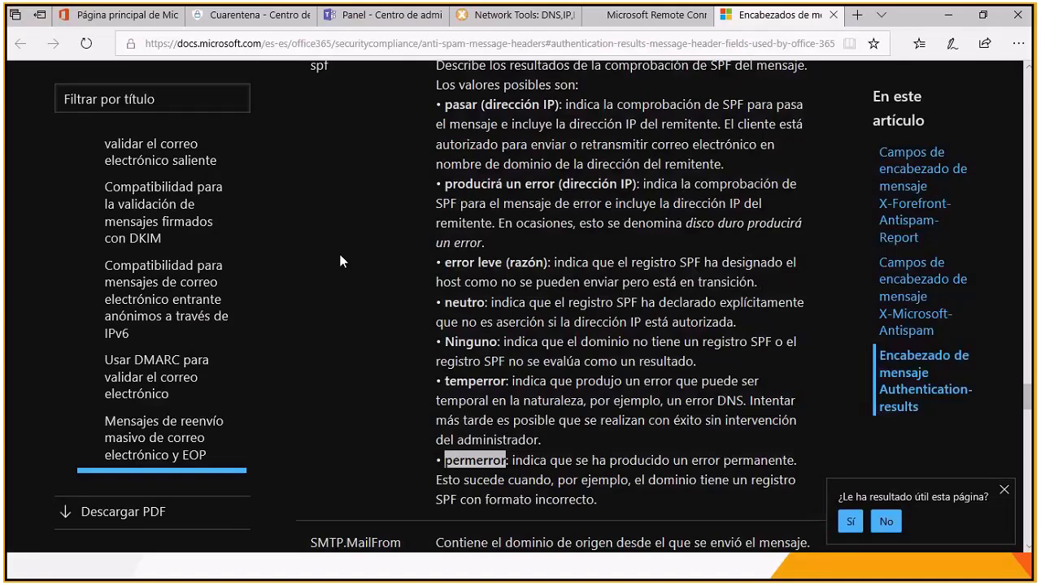
# Step: Return to the Office 365 home page and go through the Microsoft 365 admin center to the Exchange admin center
pyautogui.hotkey('ctrl', '1')
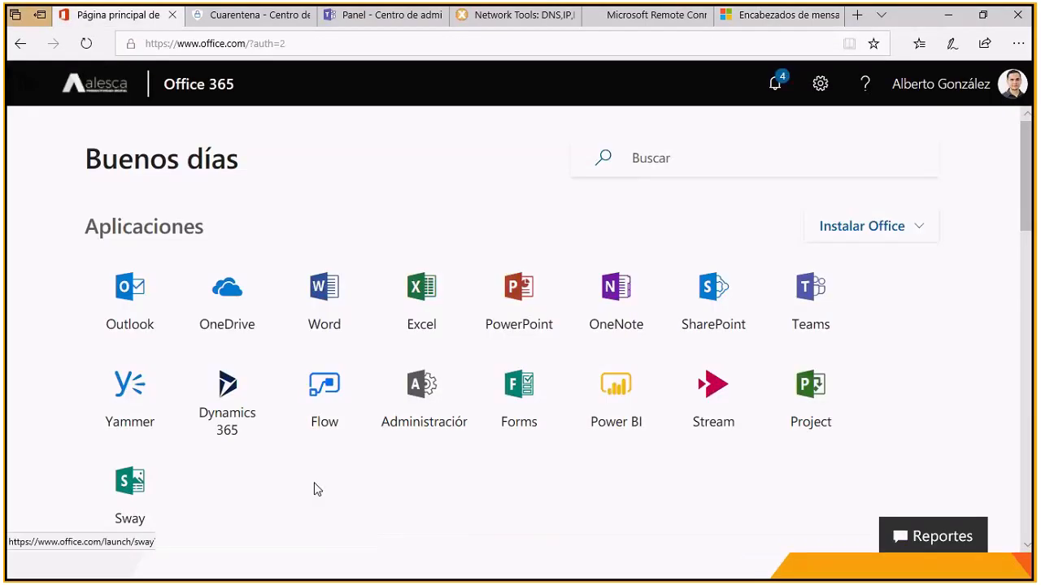
pyautogui.click(422, 400)
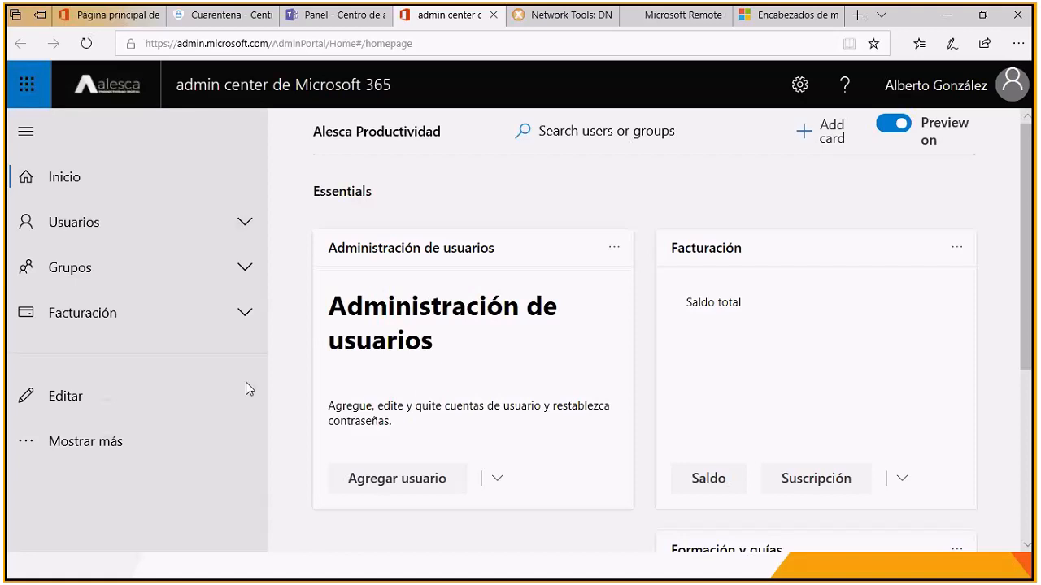
pyautogui.click(144, 425)
pyautogui.scroll(-3, 146, 420)
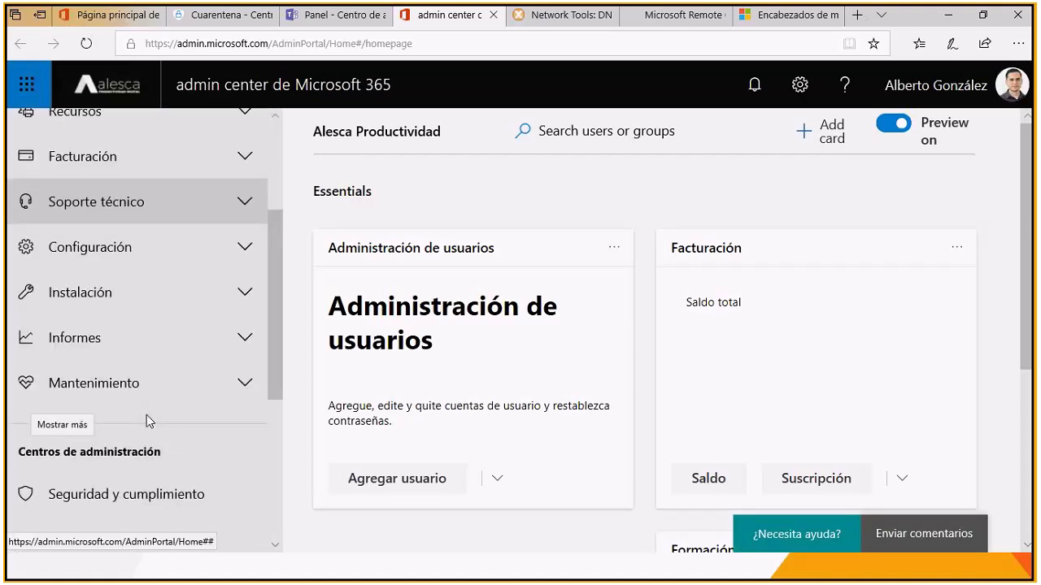
pyautogui.scroll(-3, 147, 416)
pyautogui.click(69, 325)
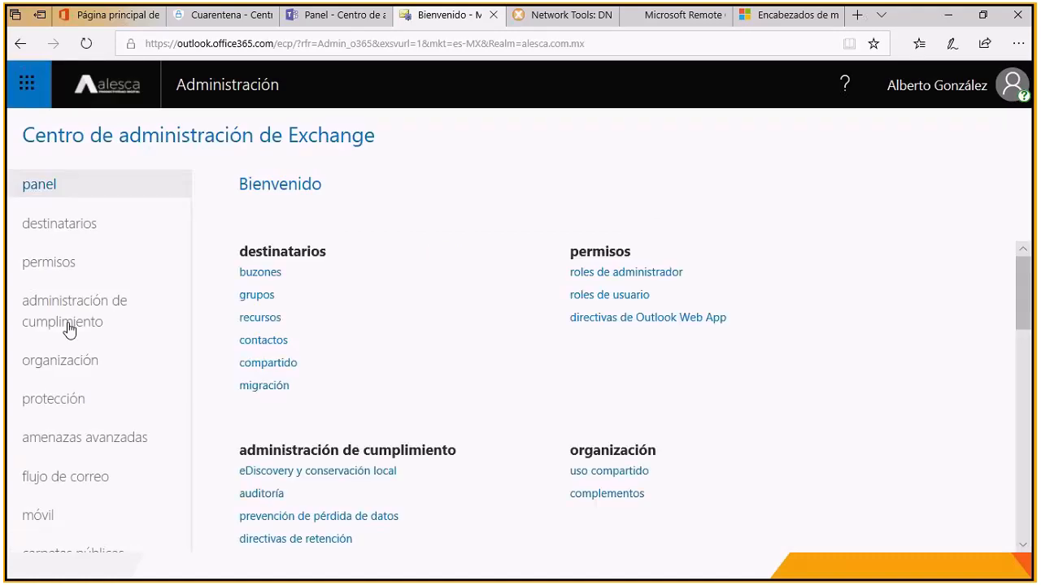
# Step: Find Regla FiltroSPF among the Exchange mail flow rules and open it for editing
pyautogui.scroll(-1, 411, 318)
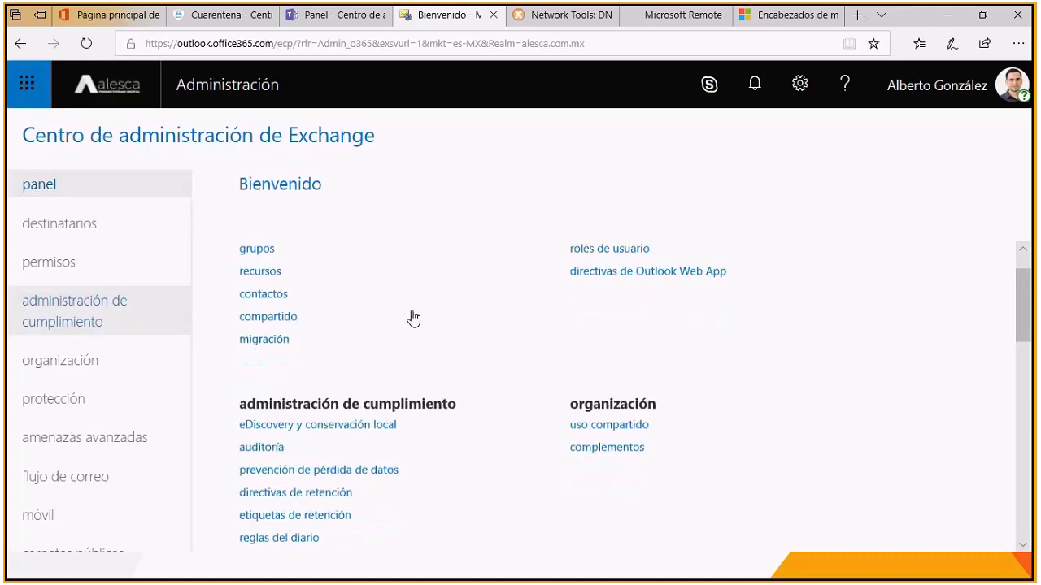
pyautogui.click(71, 481)
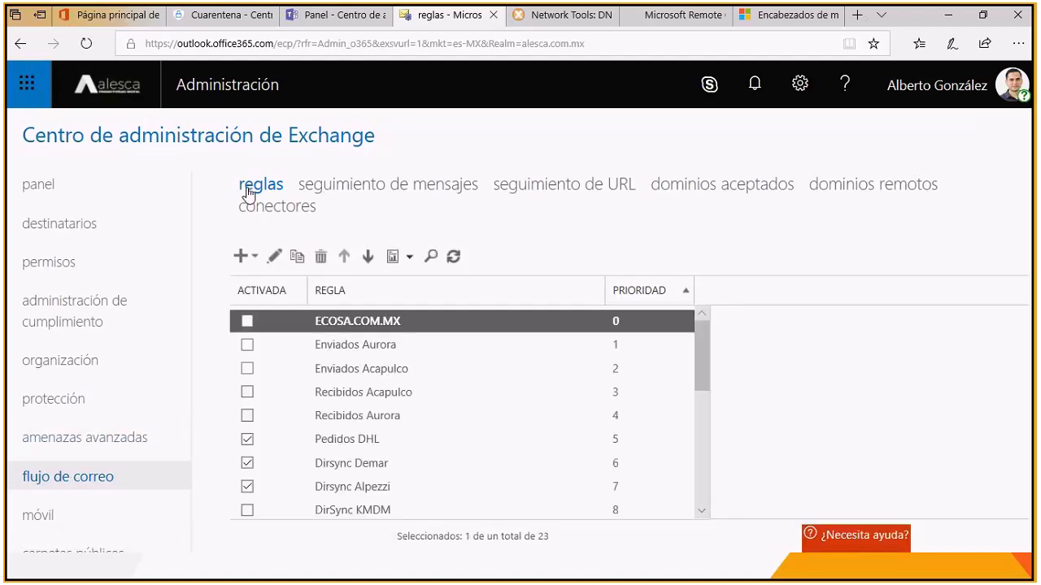
pyautogui.scroll(-3, 443, 423)
pyautogui.scroll(-5, 443, 423)
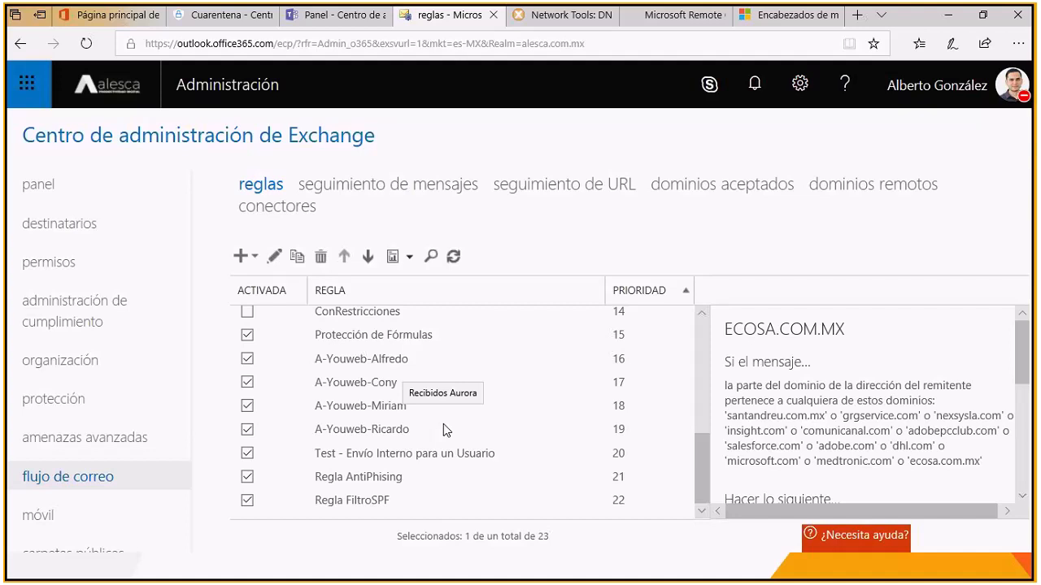
pyautogui.click(375, 506)
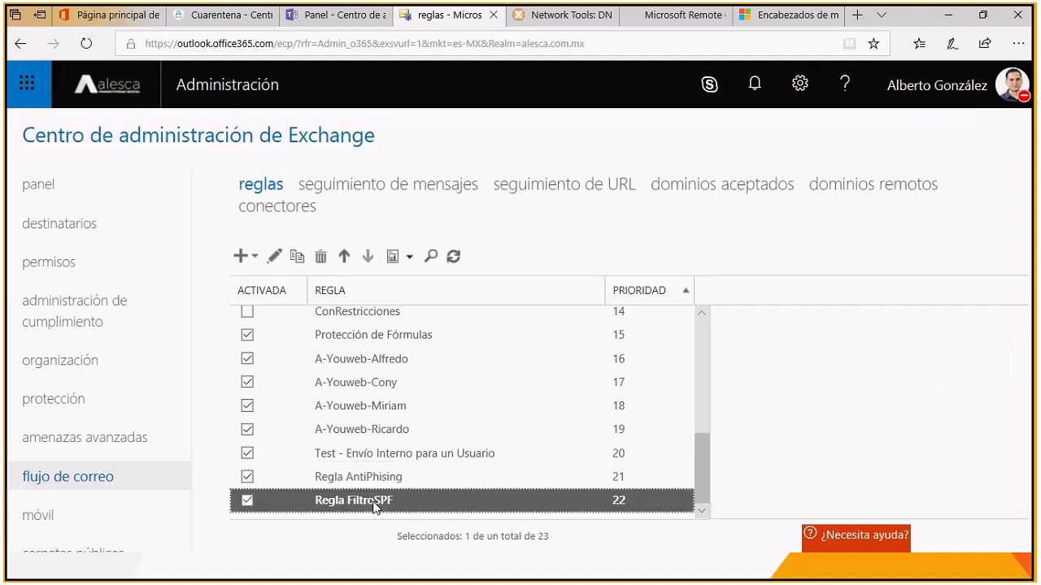
pyautogui.hotkey('ctrl', 'n')
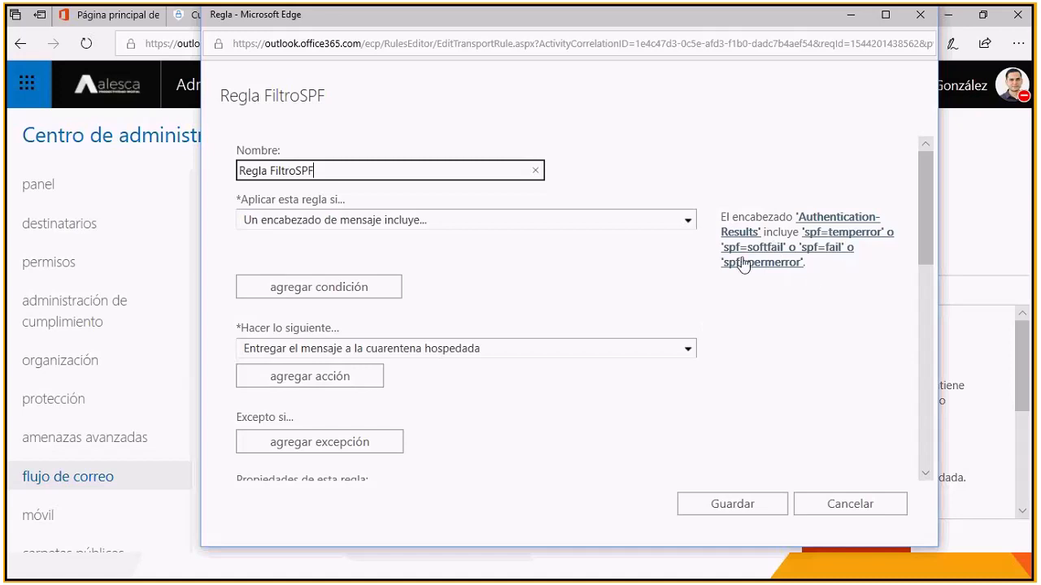
# Step: Review the conditions, quarantine action and properties of Regla FiltroSPF, and close the rule without saving
pyautogui.scroll(-1, 505, 293)
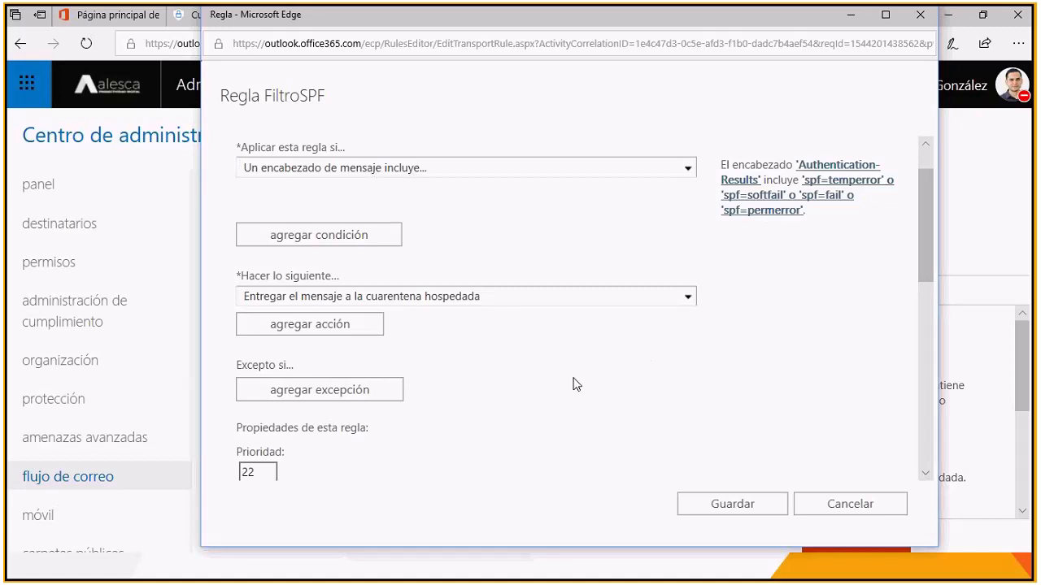
pyautogui.scroll(1, 456, 230)
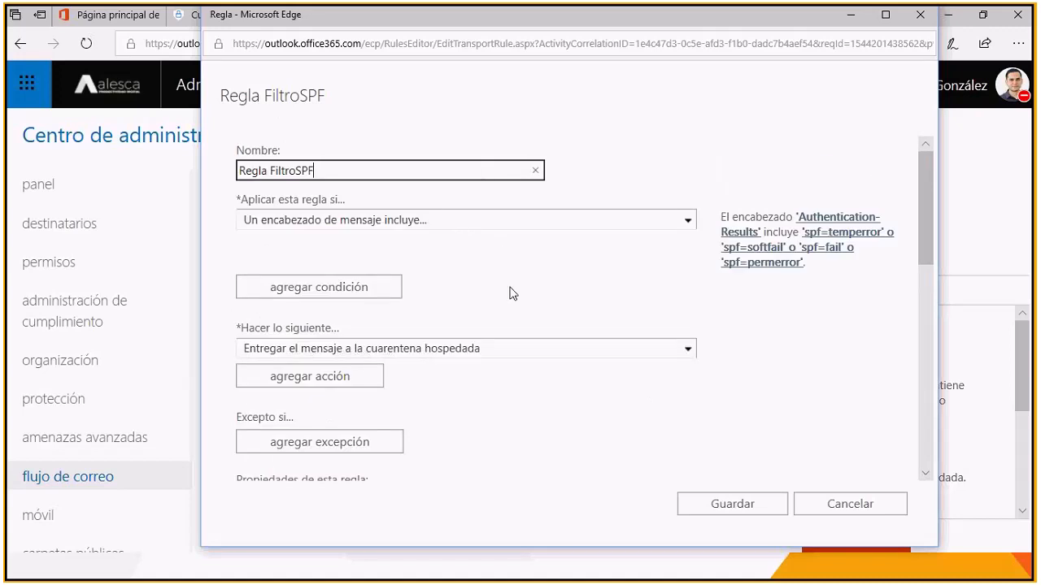
pyautogui.scroll(-3, 512, 293)
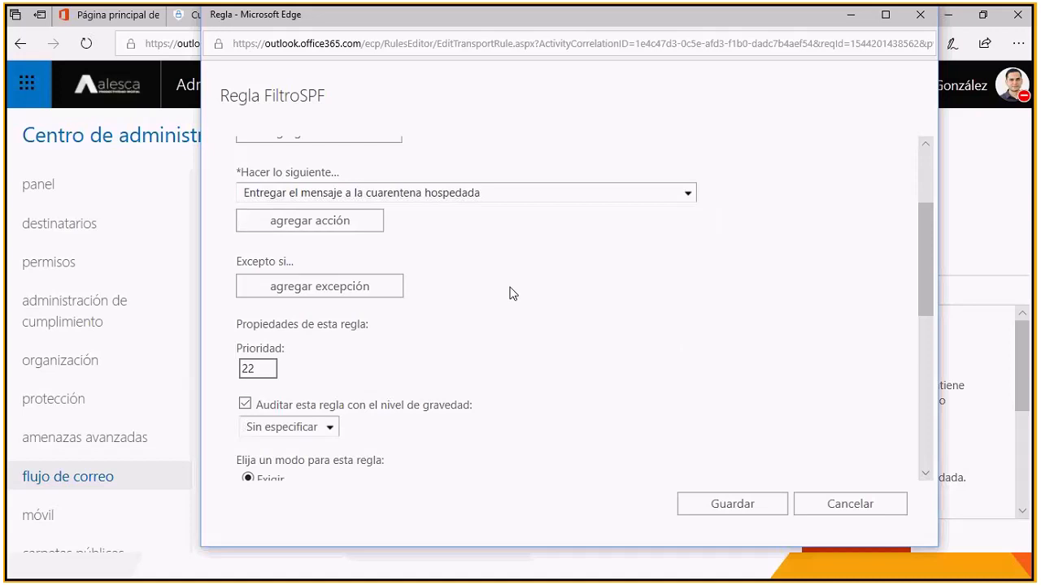
pyautogui.scroll(-9, 513, 293)
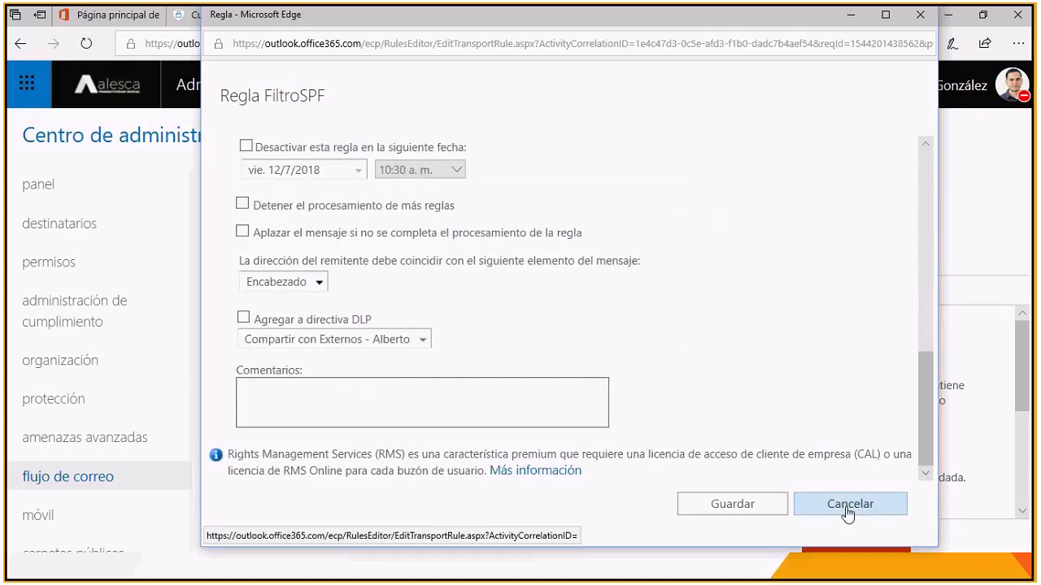
pyautogui.click(847, 510)
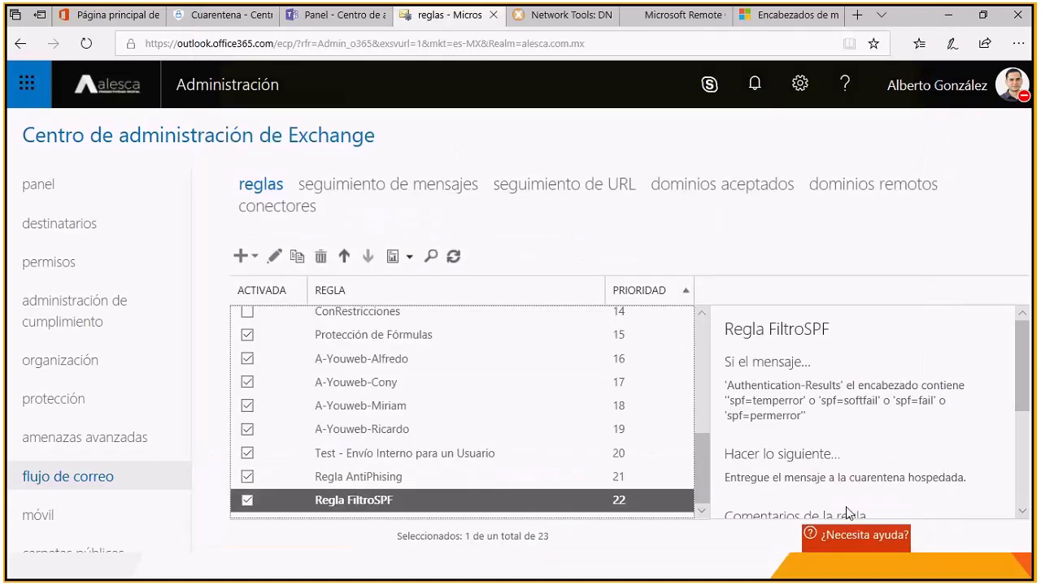
# Step: Open Regla AntiPhising, examine its sender location and domain conditions and its quarantine action, and close it without saving
pyautogui.click(398, 483)
pyautogui.doubleClick(438, 481)
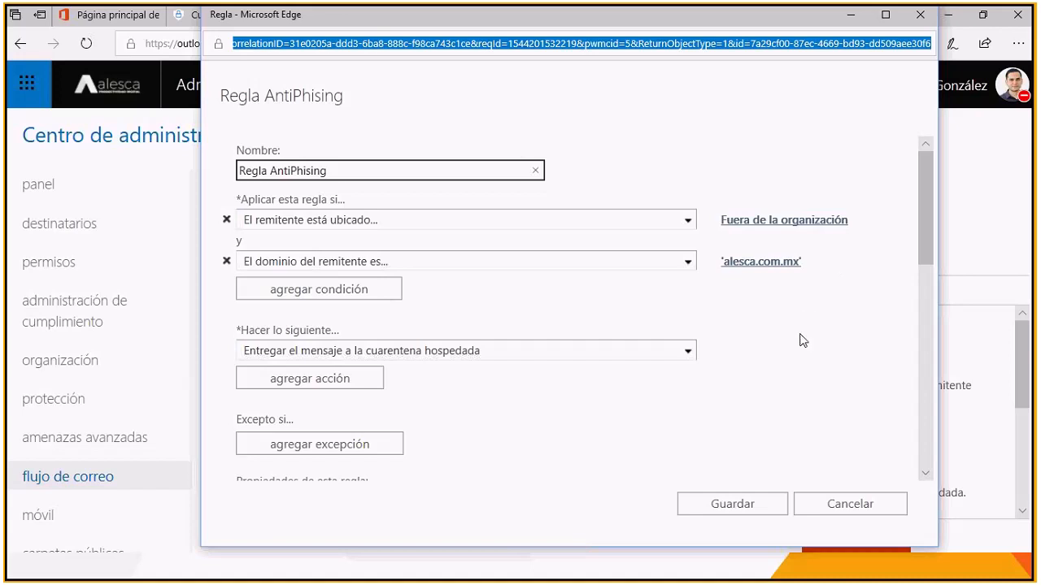
pyautogui.scroll(-1, 803, 340)
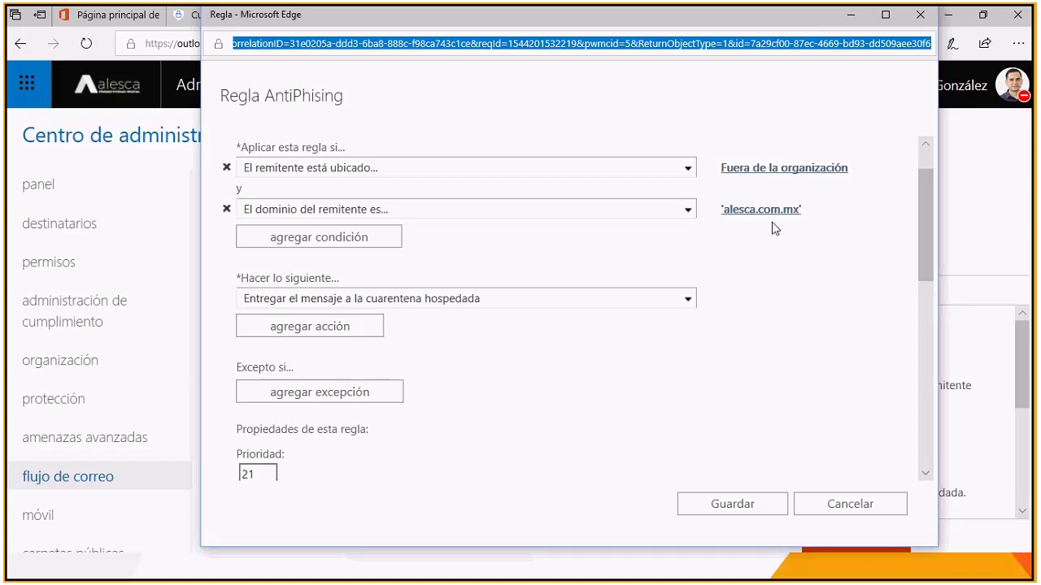
pyautogui.scroll(-1, 616, 291)
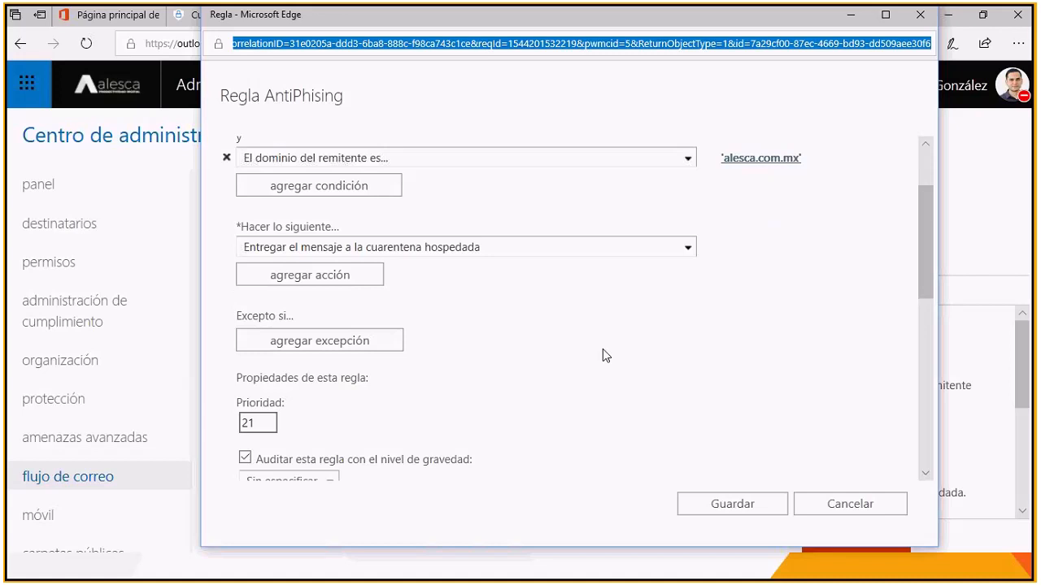
pyautogui.scroll(3, 738, 295)
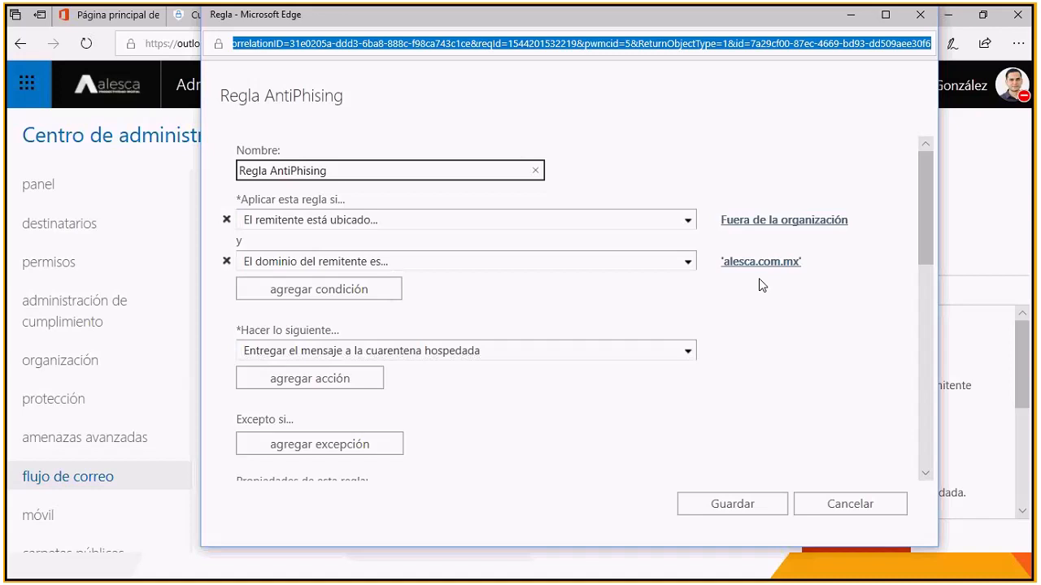
pyautogui.scroll(-1, 751, 314)
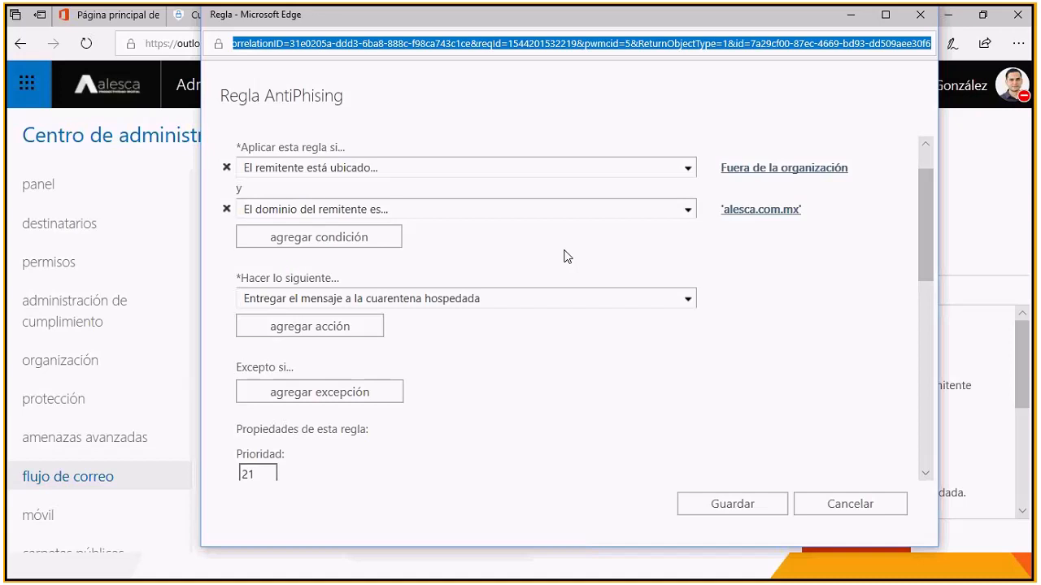
pyautogui.click(846, 510)
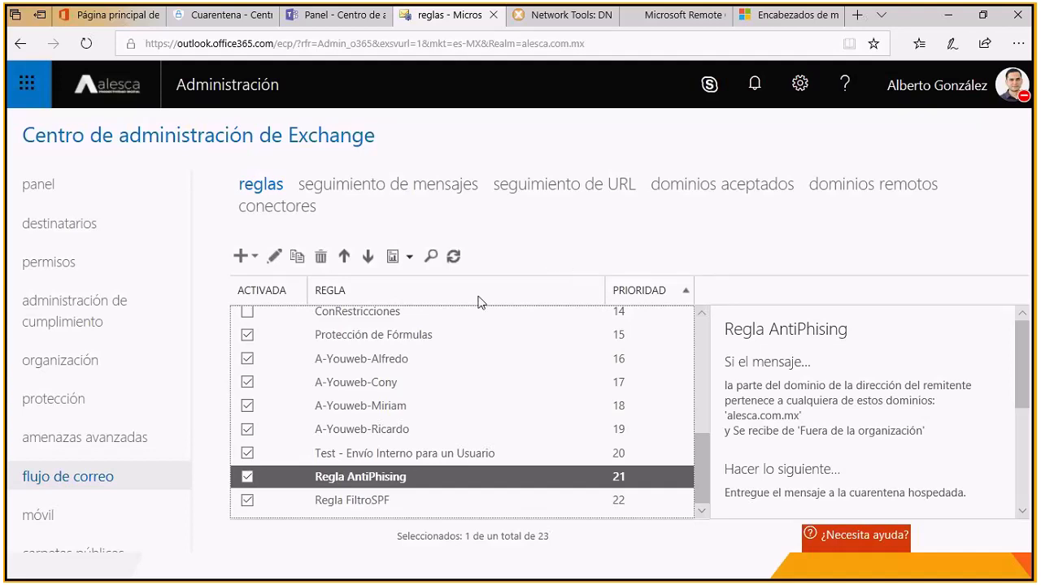
# Step: Open the connection filtering settings of the Default connection filter policy in the Exchange protection section
pyautogui.click(64, 402)
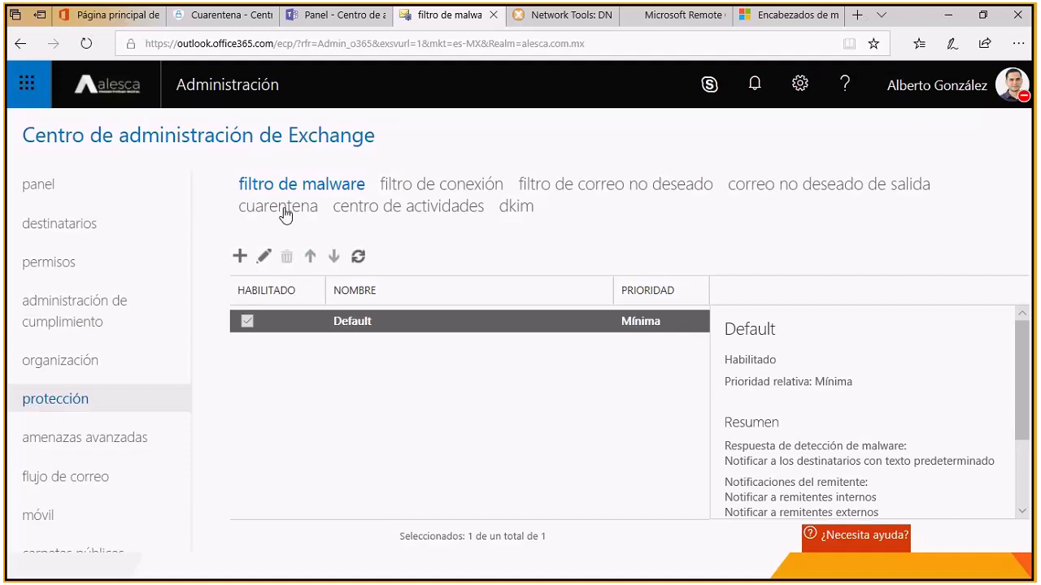
pyautogui.click(470, 191)
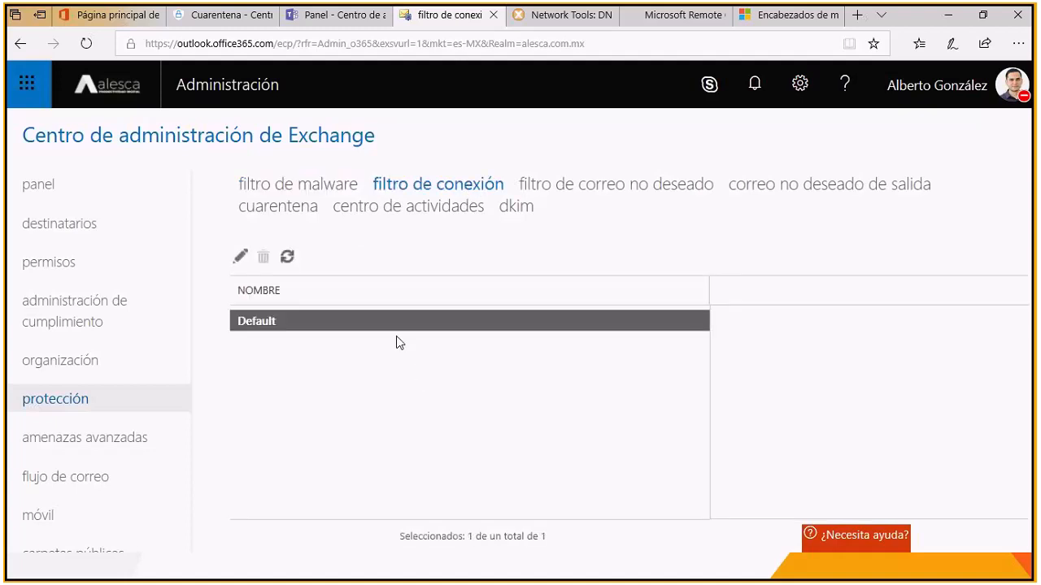
pyautogui.doubleClick(386, 325)
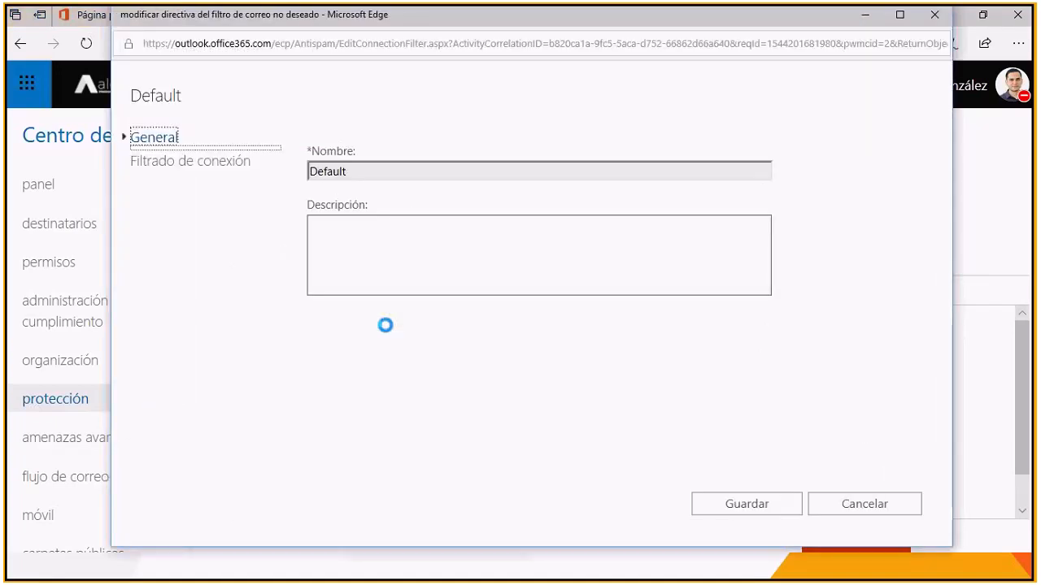
pyautogui.click(186, 161)
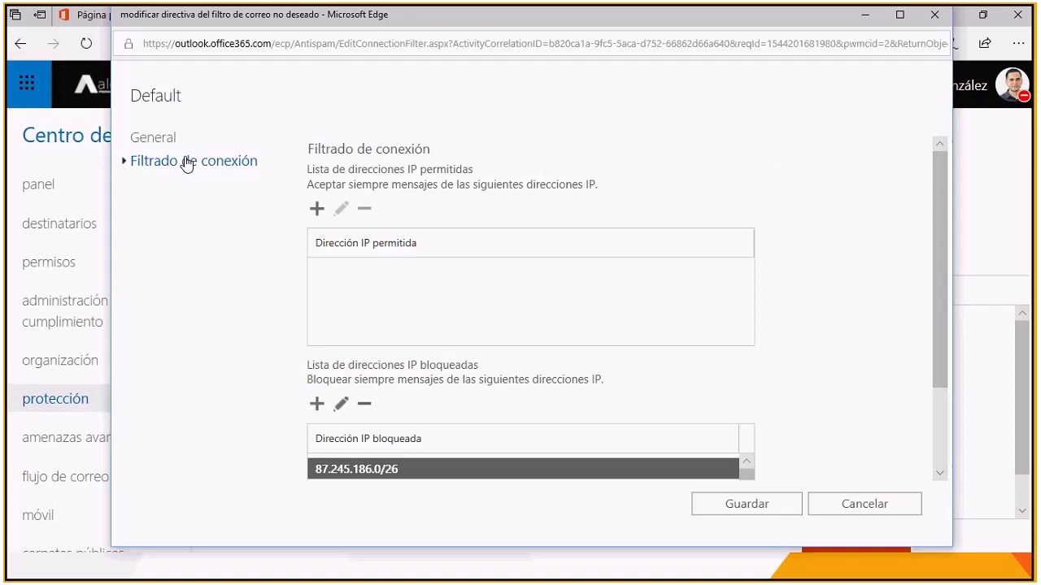
# Step: Examine the allowed and blocked IP address lists of the Default connection filter down to the last entry, and close the policy without saving
pyautogui.scroll(-2, 400, 451)
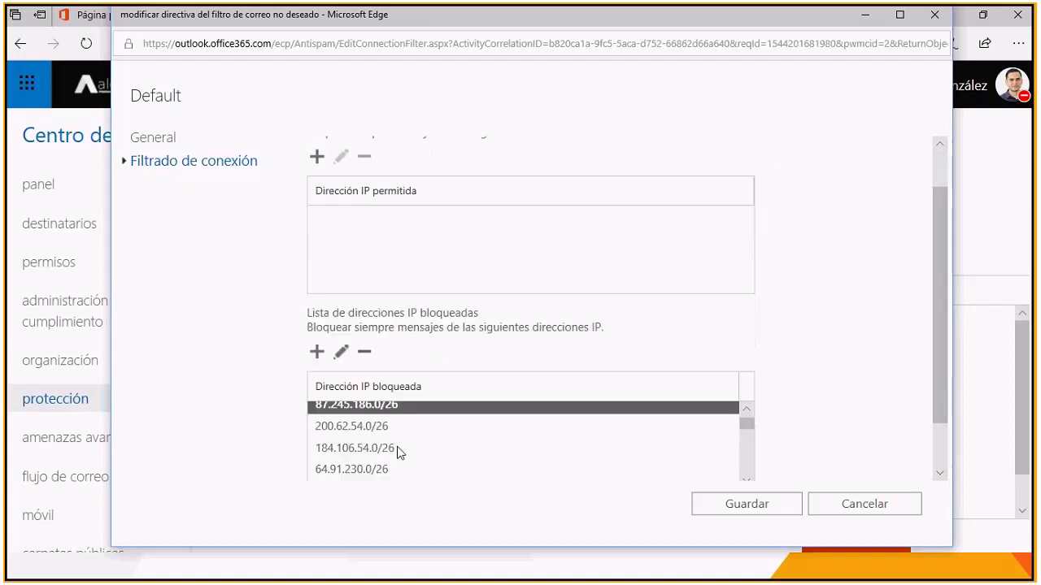
pyautogui.scroll(4, 399, 445)
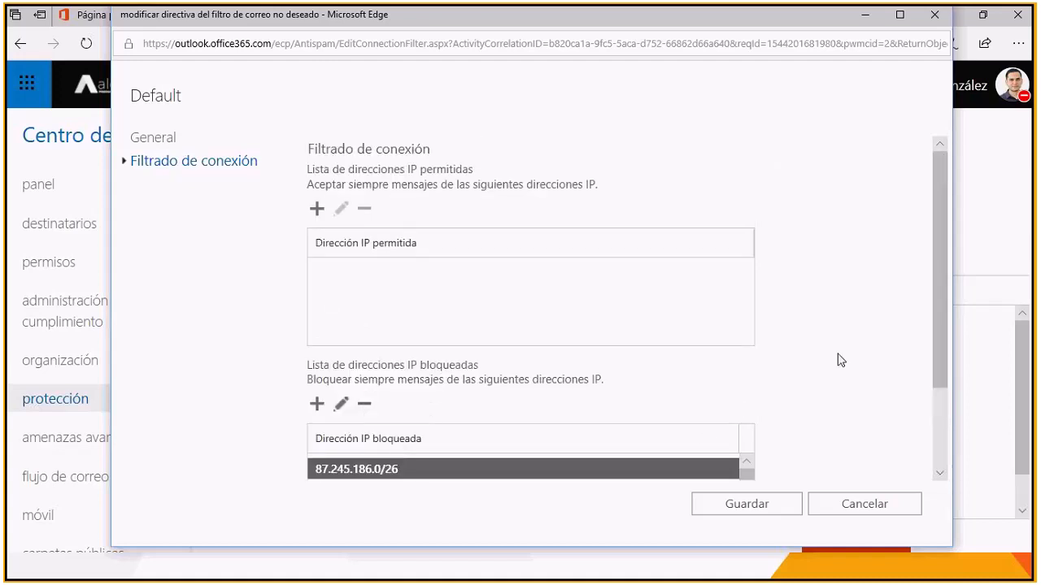
pyautogui.scroll(-3, 840, 360)
pyautogui.scroll(-1, 839, 360)
pyautogui.scroll(-1, 445, 380)
pyautogui.scroll(-4, 444, 379)
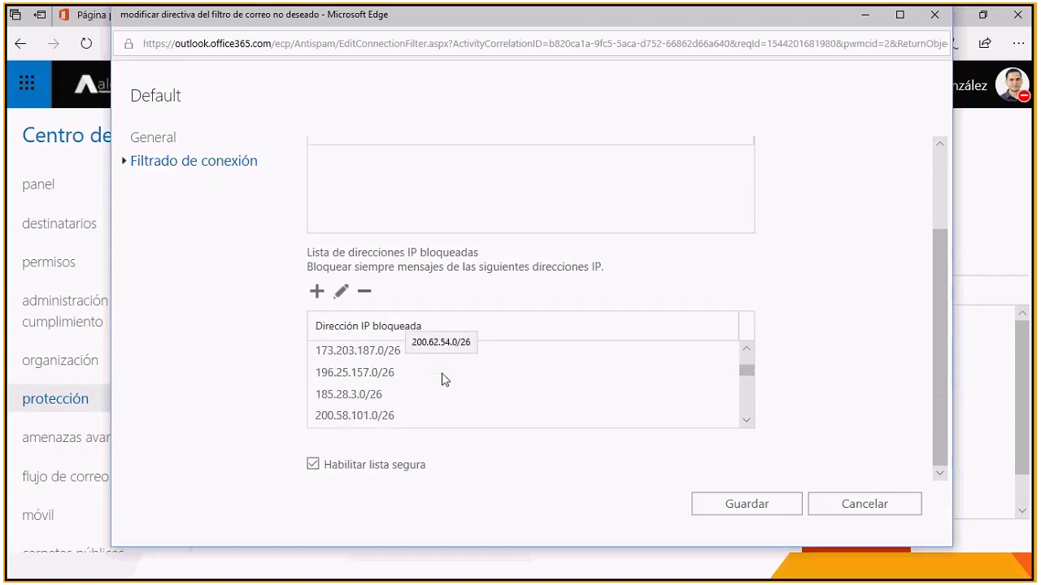
pyautogui.scroll(-6, 445, 380)
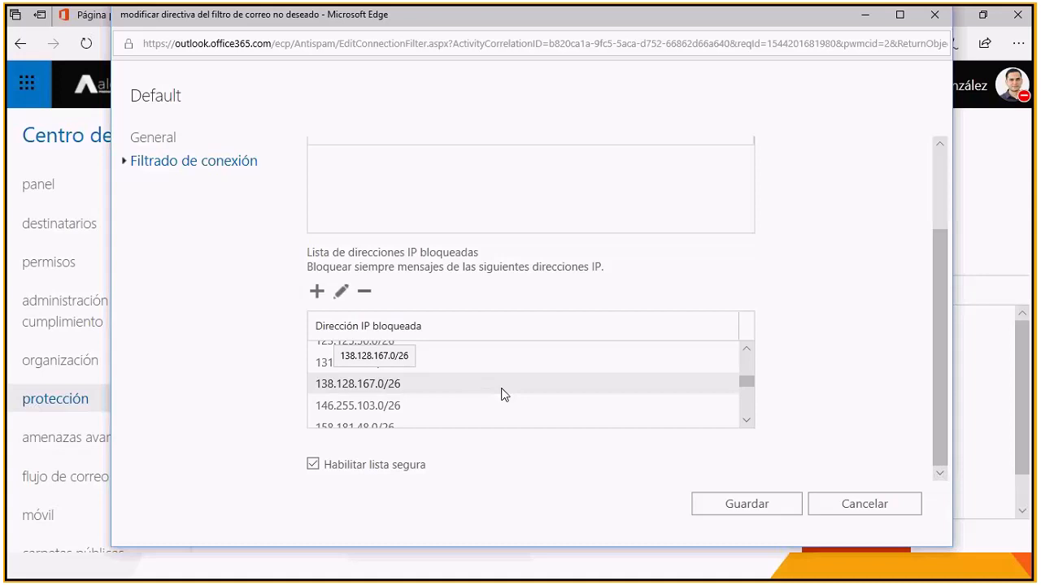
pyautogui.scroll(-5, 492, 402)
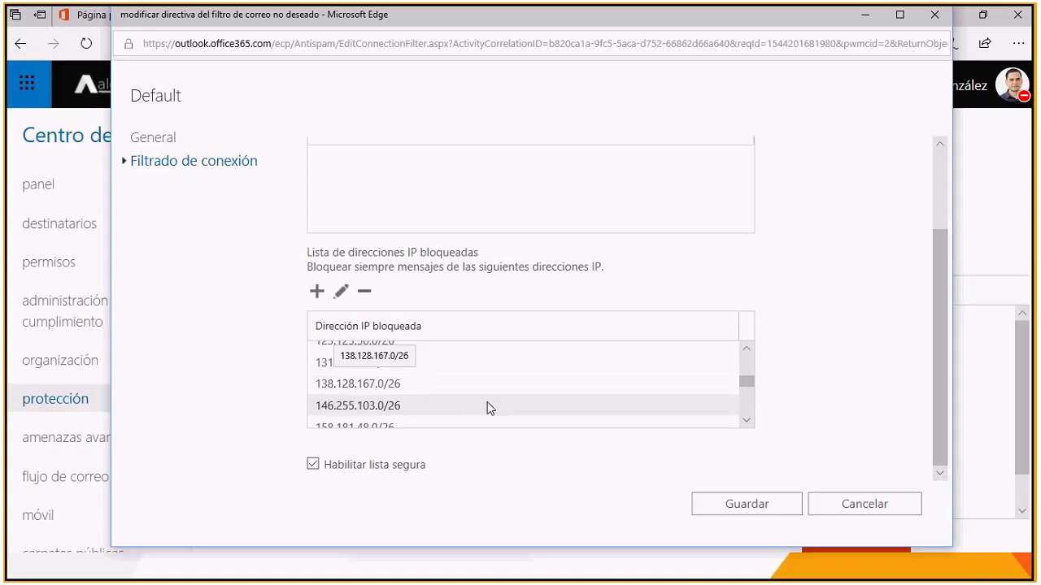
pyautogui.scroll(-5, 490, 407)
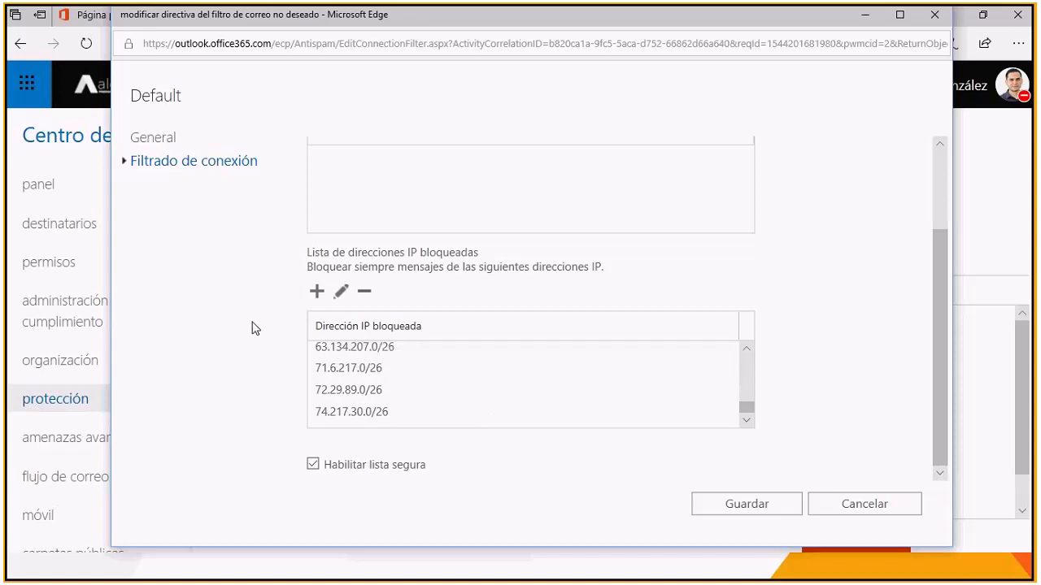
pyautogui.click(875, 505)
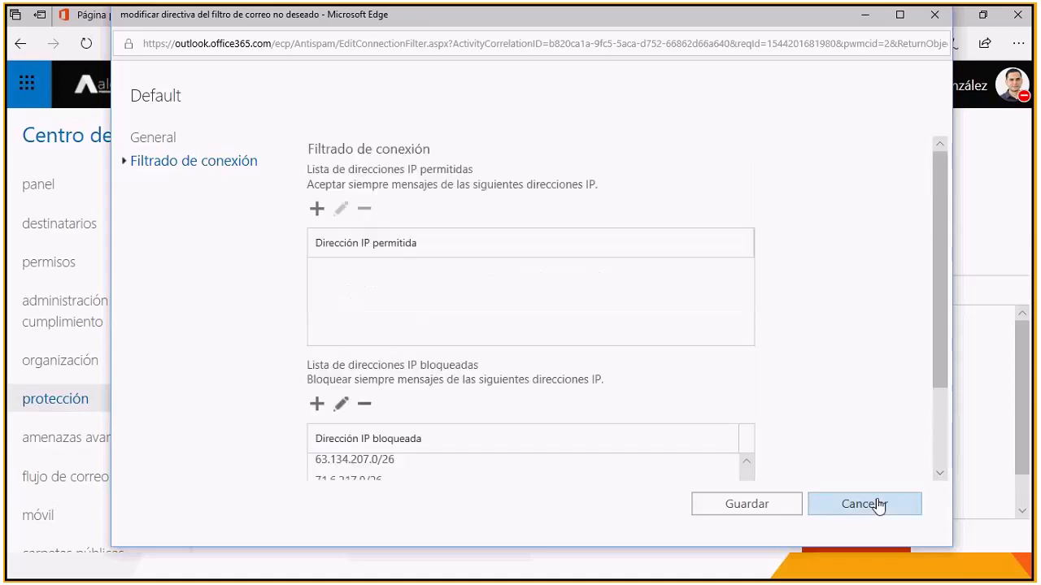
# Step: Open the Direcciones bloqueadas spam filter policy and examine its allow lists of senders and domains
pyautogui.click(572, 187)
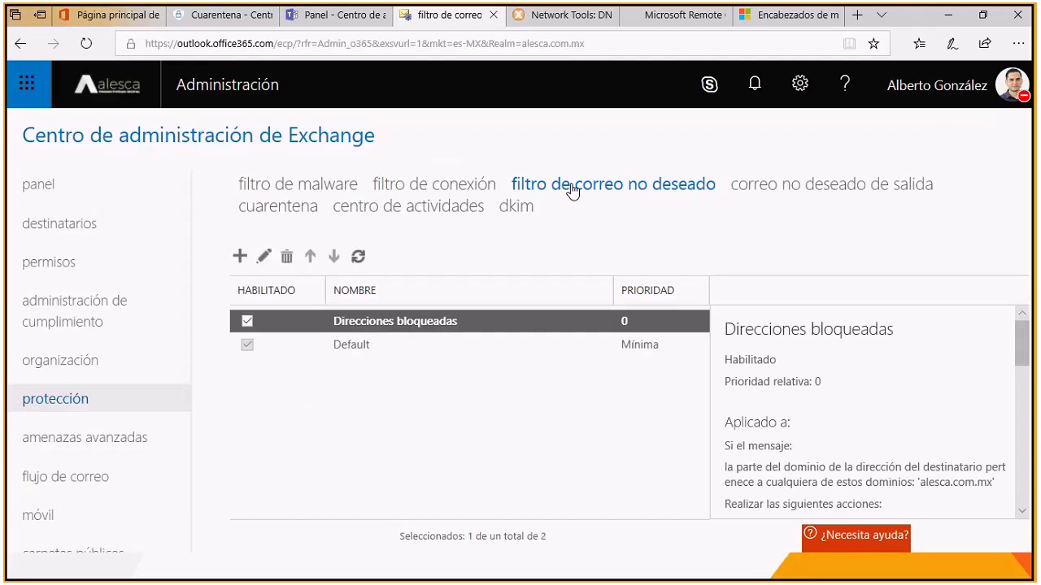
pyautogui.doubleClick(477, 324)
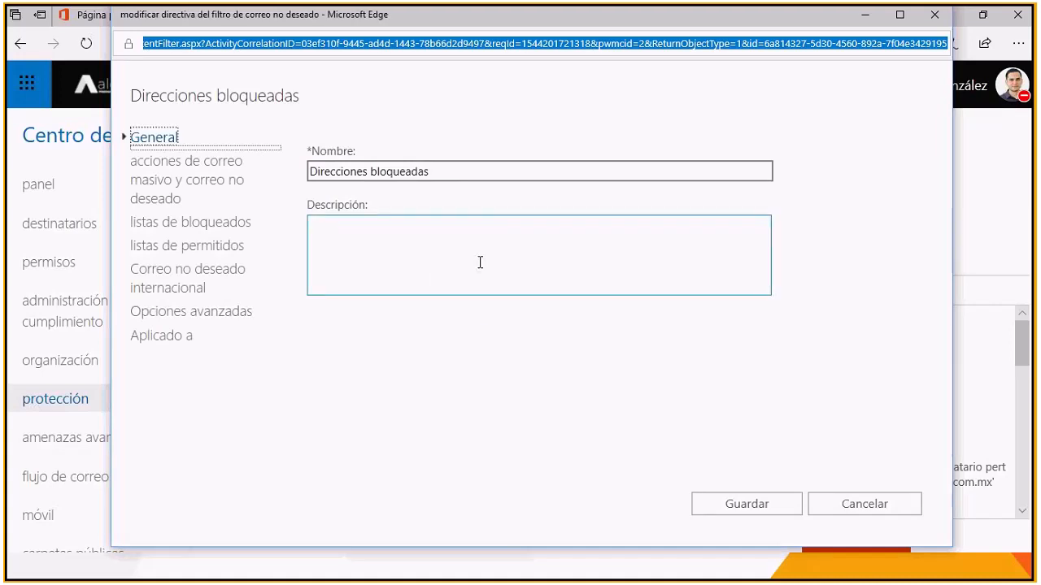
pyautogui.click(221, 249)
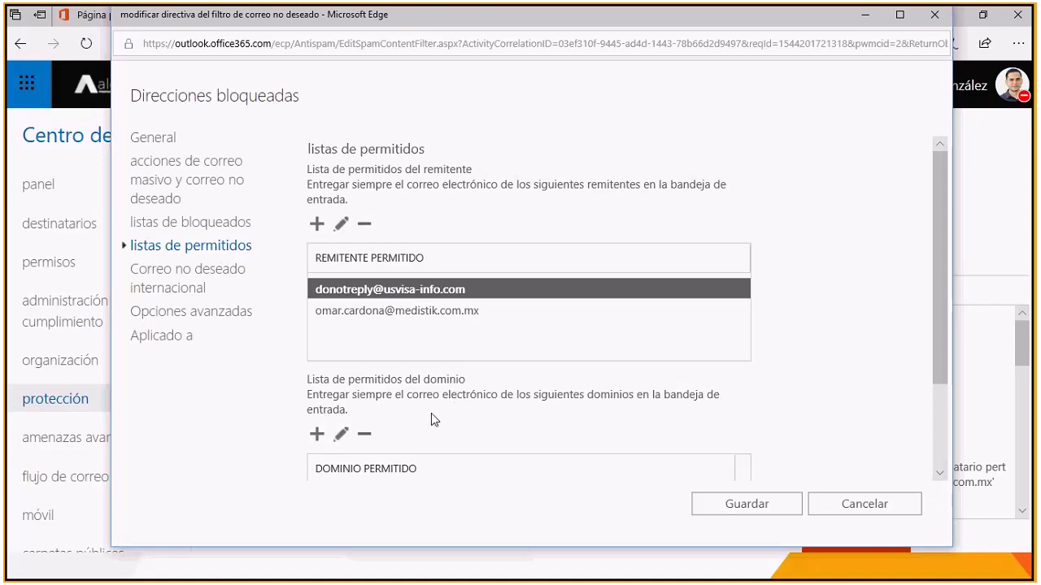
pyautogui.scroll(-1, 442, 442)
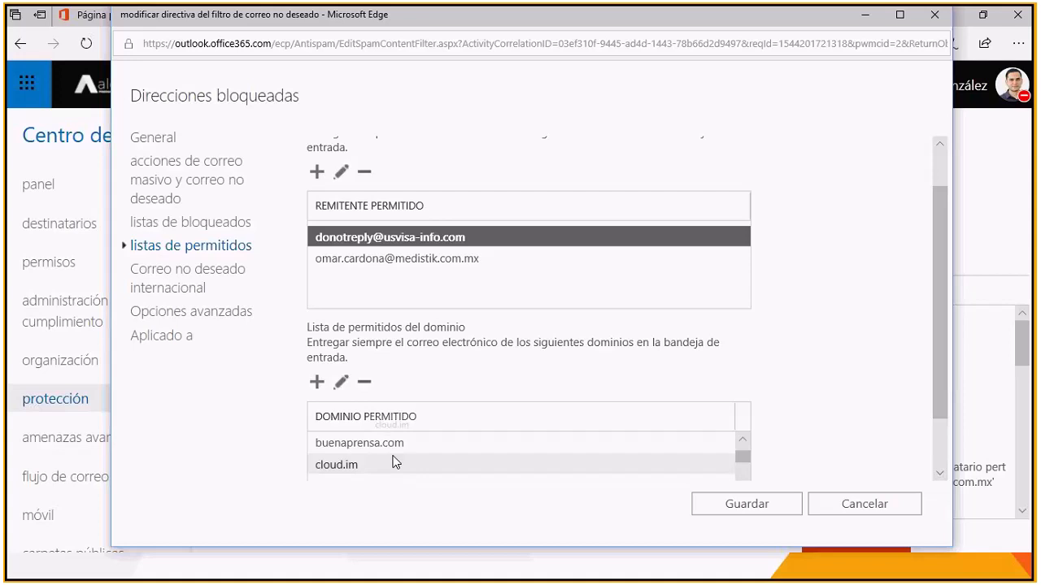
pyautogui.scroll(-1, 393, 462)
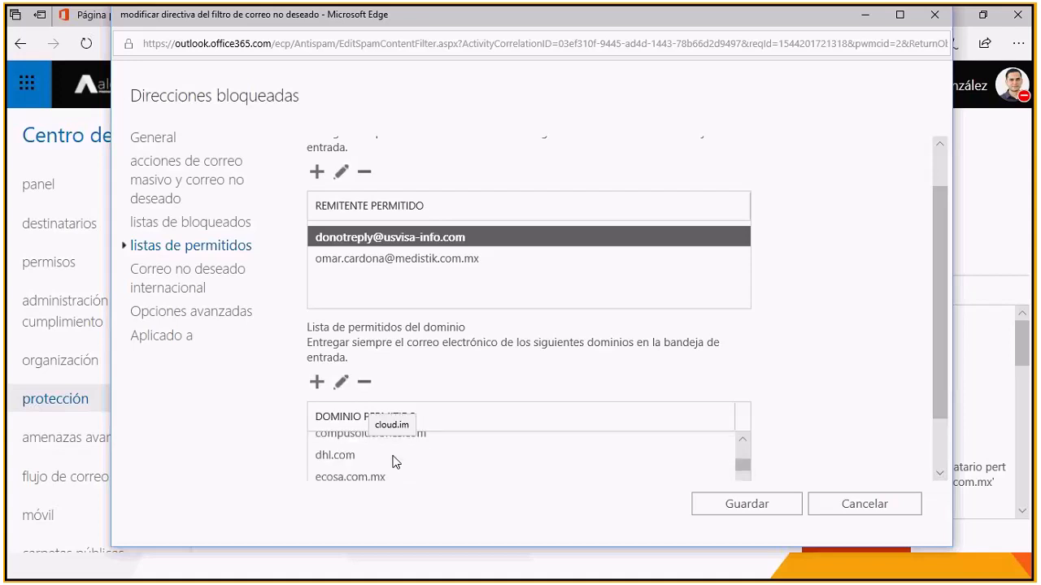
pyautogui.scroll(-4, 393, 462)
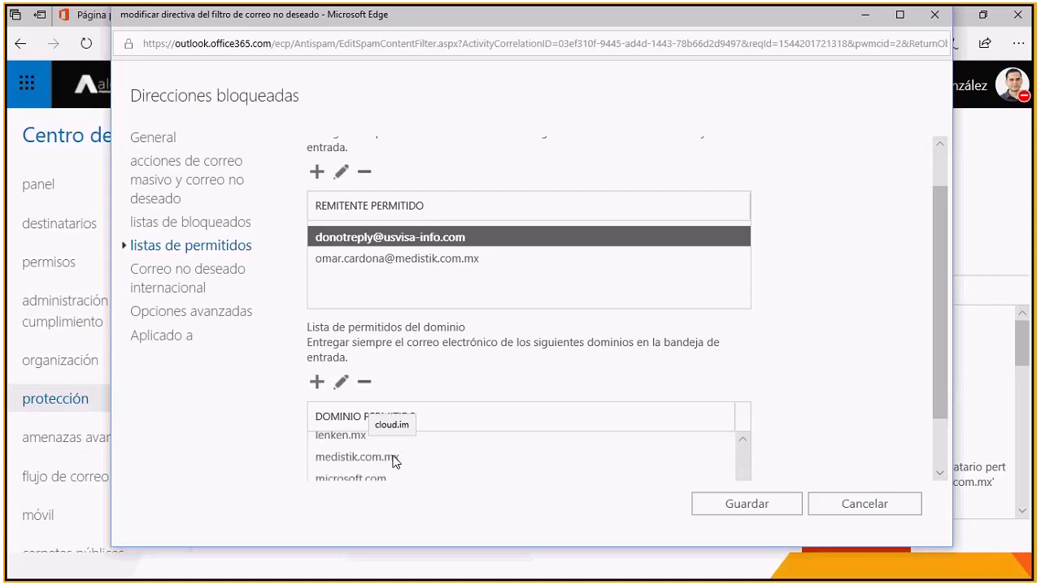
pyautogui.scroll(6, 393, 462)
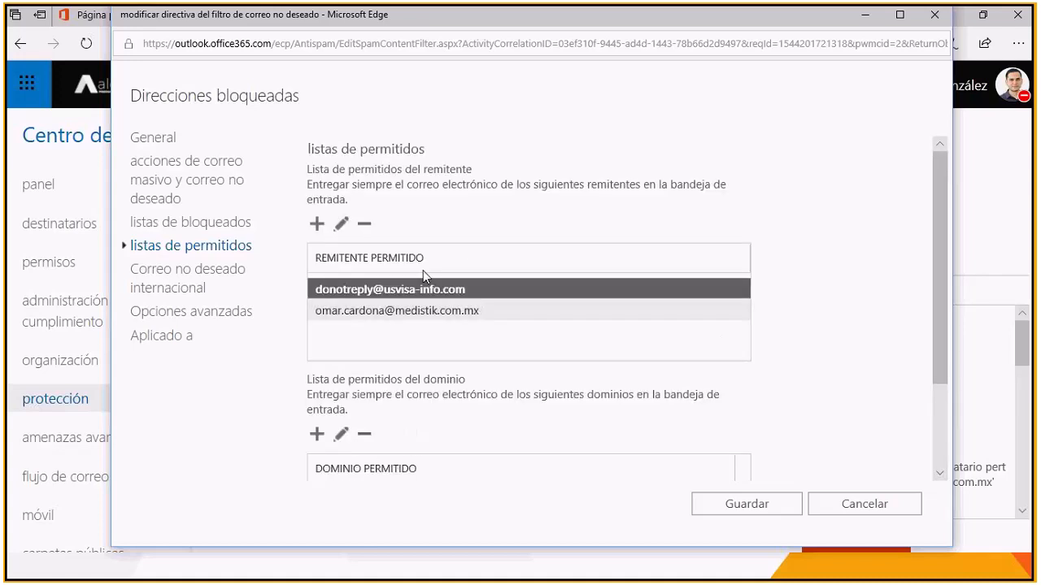
# Step: Examine the blocked senders and blocked domains in the block lists of the Direcciones bloqueadas policy
pyautogui.click(177, 273)
pyautogui.click(180, 232)
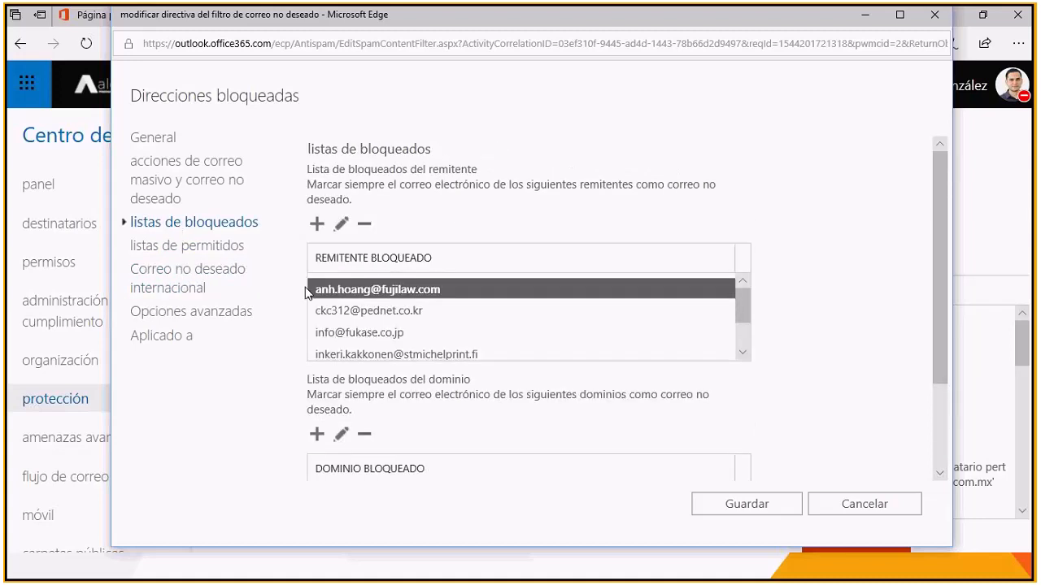
pyautogui.scroll(-1, 428, 327)
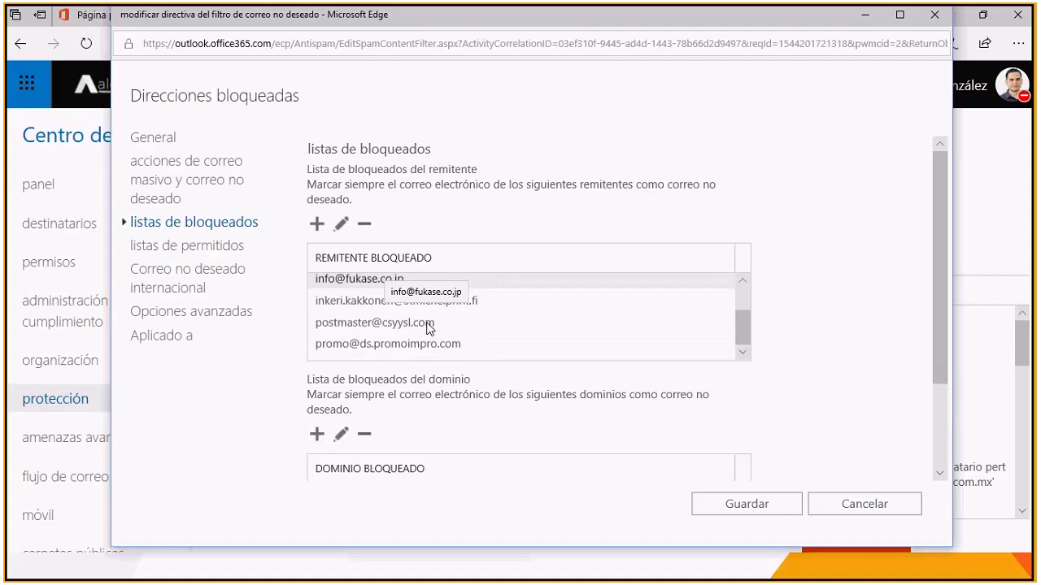
pyautogui.scroll(-2, 429, 327)
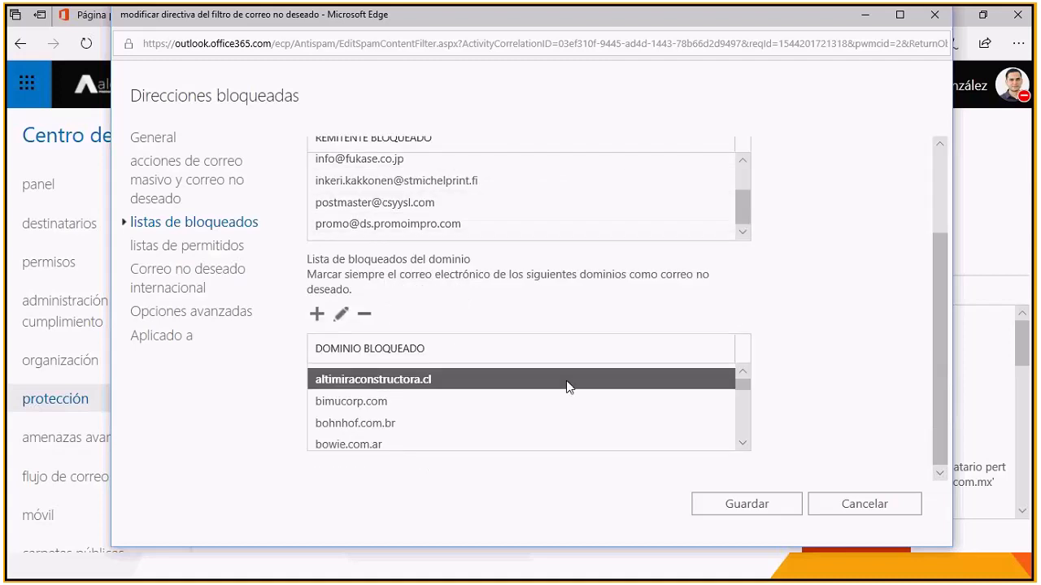
pyautogui.scroll(-1, 421, 428)
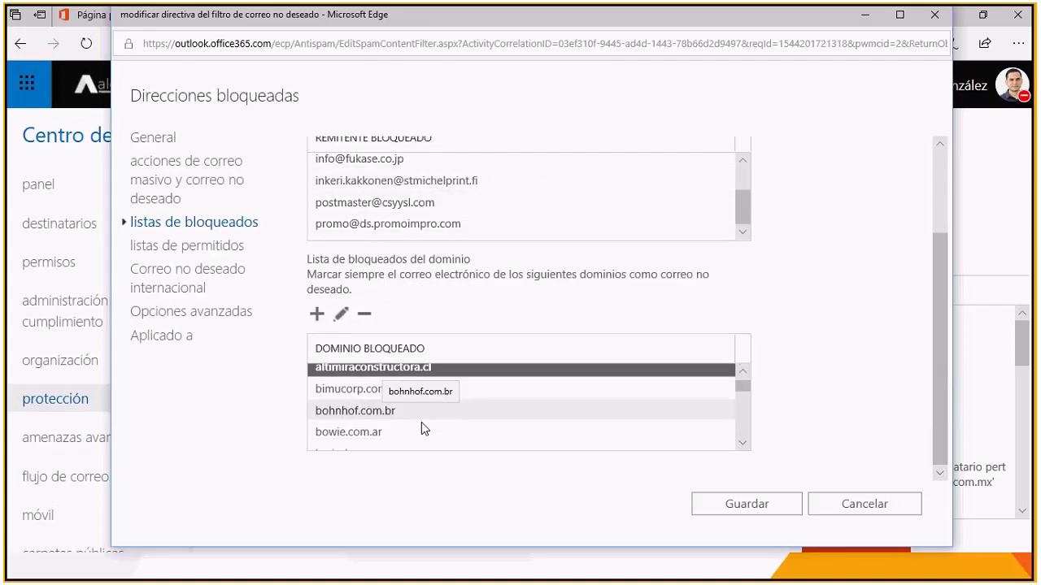
pyautogui.scroll(-5, 421, 422)
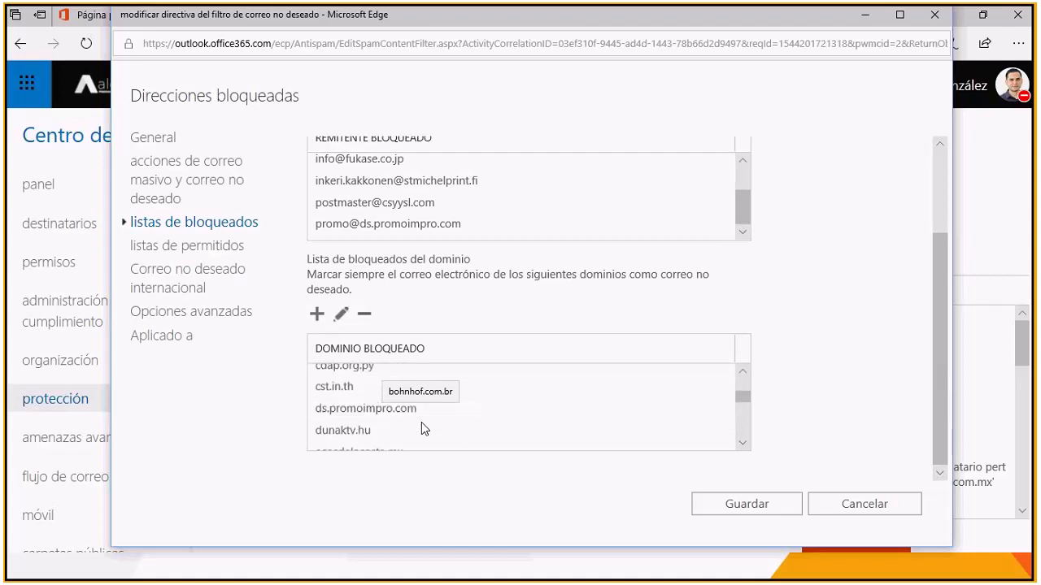
pyautogui.scroll(-10, 421, 422)
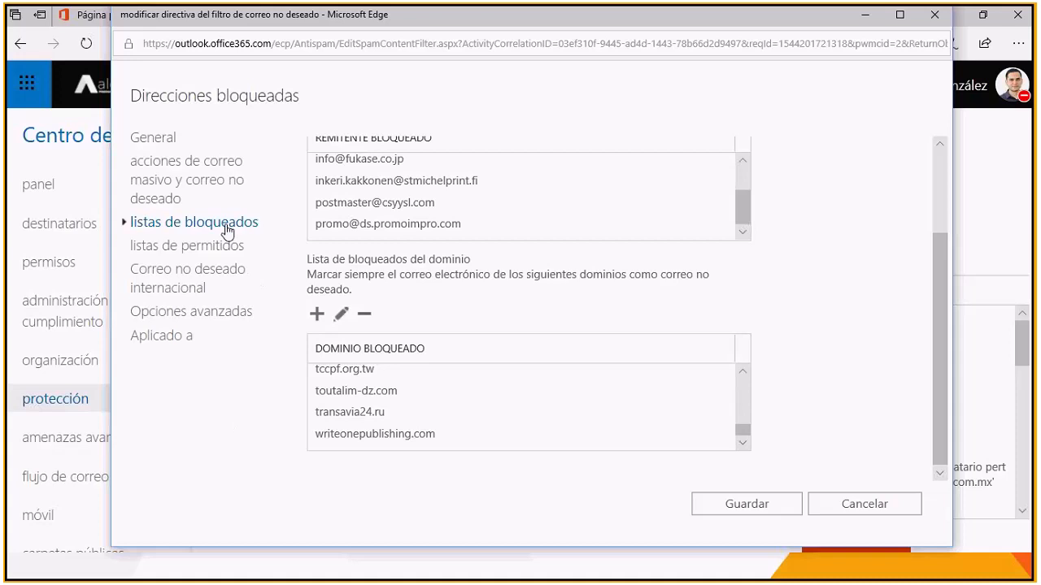
# Step: Enable language filtering under Correo no deseado internacional to examine the selectable languages, and close the Direcciones bloqueadas policy without saving
pyautogui.click(198, 275)
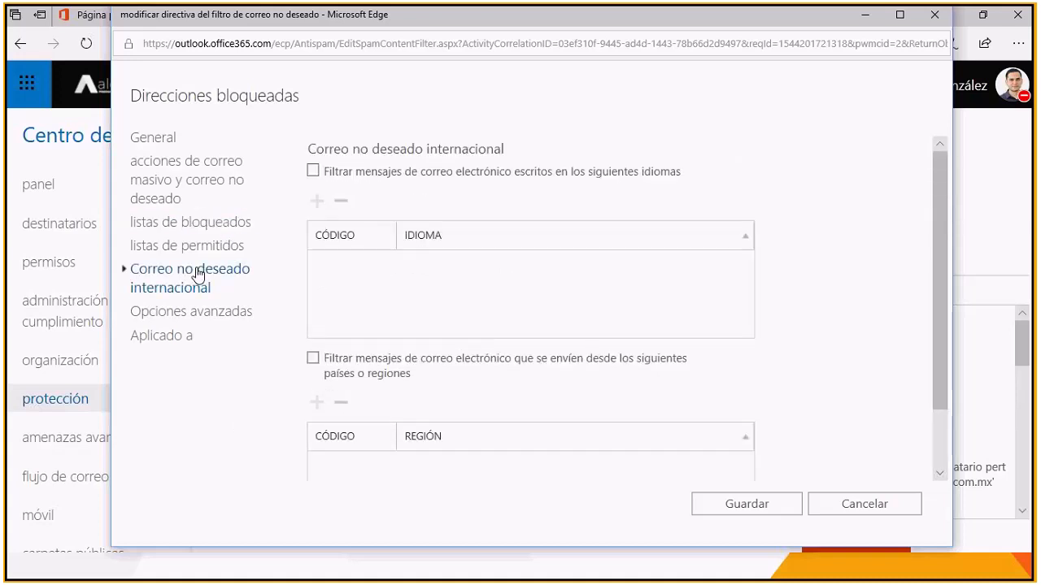
pyautogui.click(313, 171)
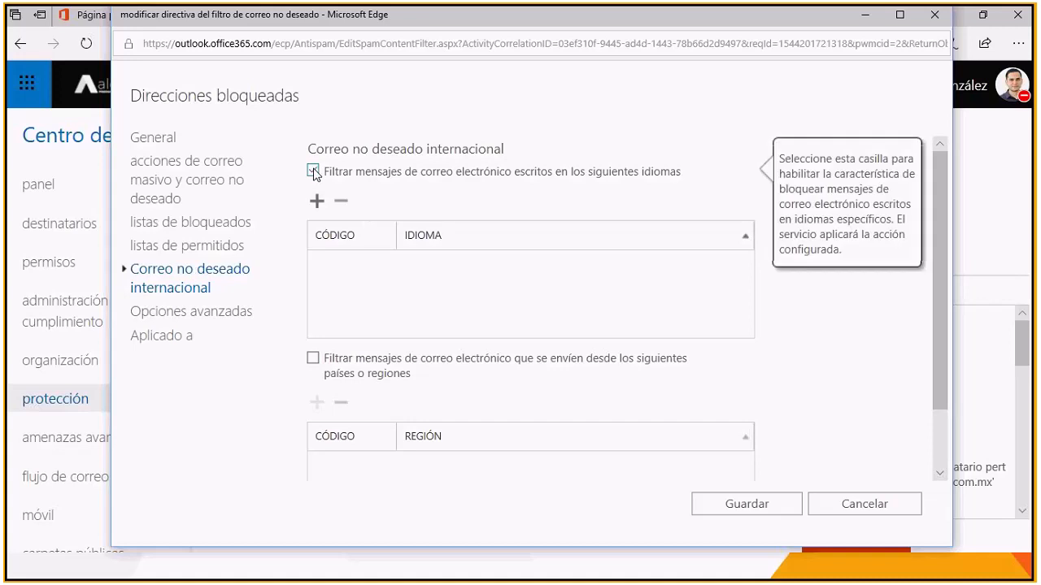
pyautogui.click(316, 201)
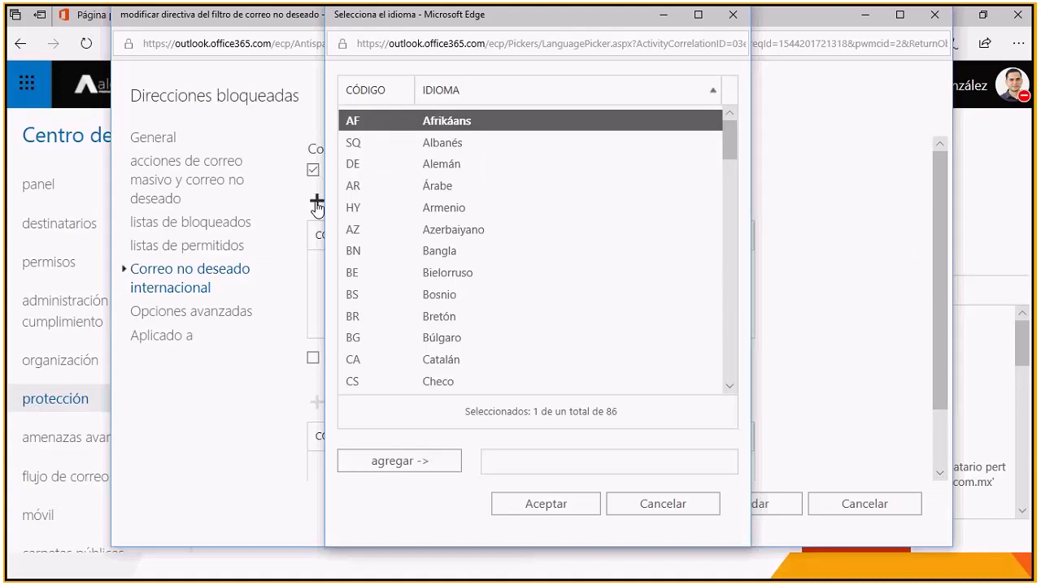
pyautogui.scroll(-12, 406, 252)
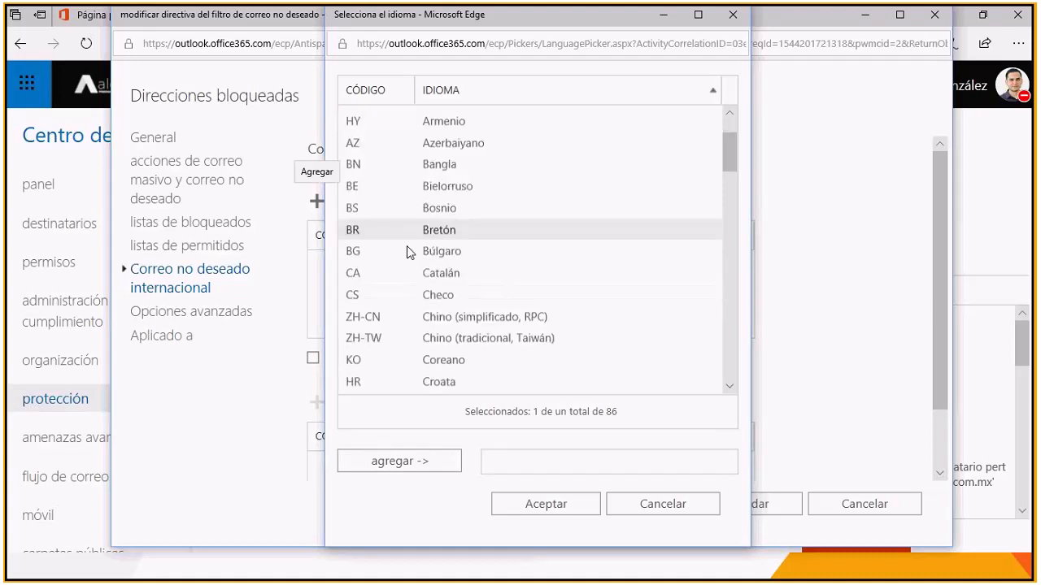
pyautogui.scroll(-6, 400, 256)
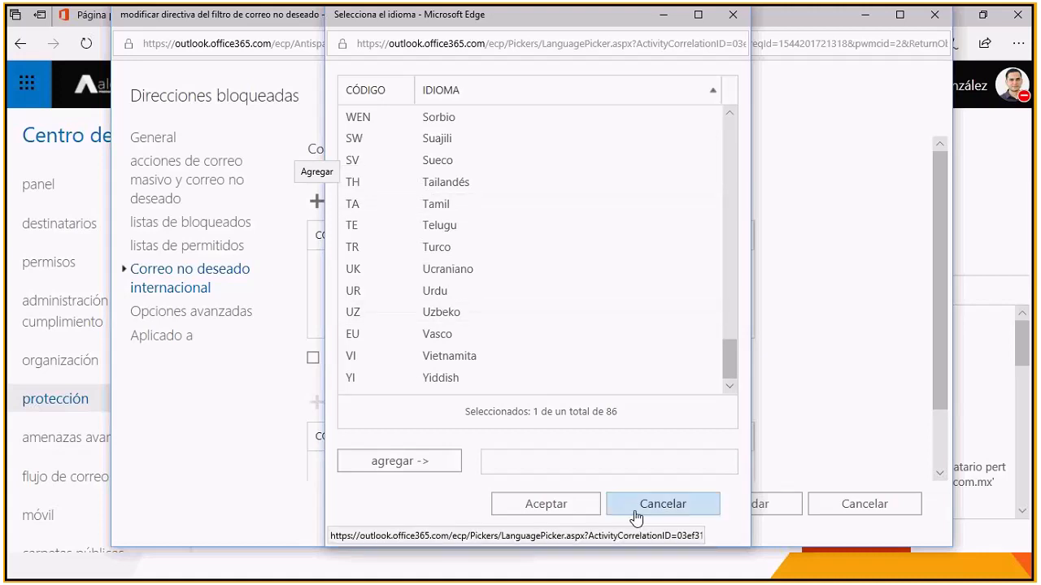
pyautogui.click(666, 512)
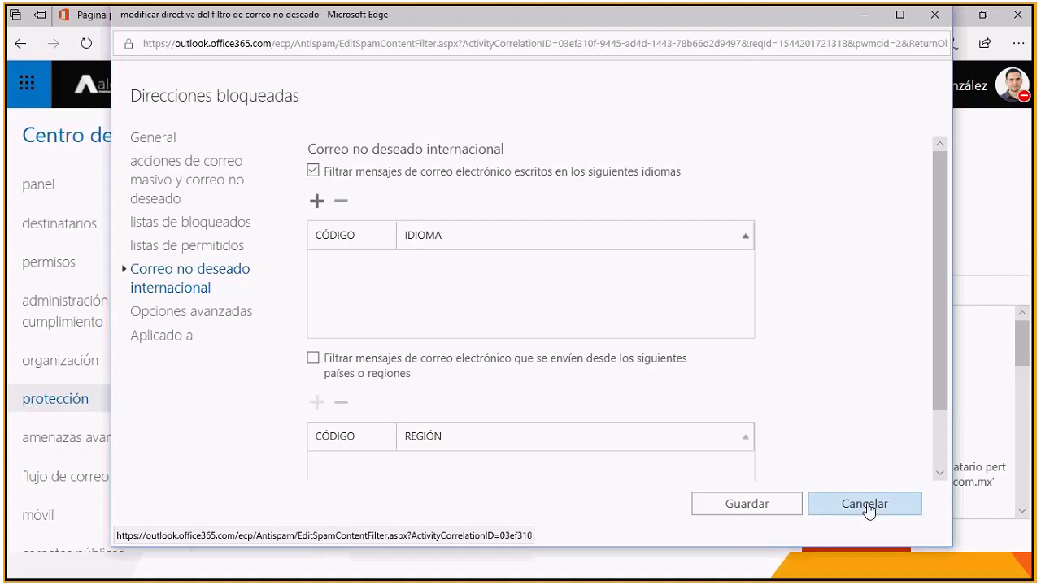
pyautogui.click(866, 506)
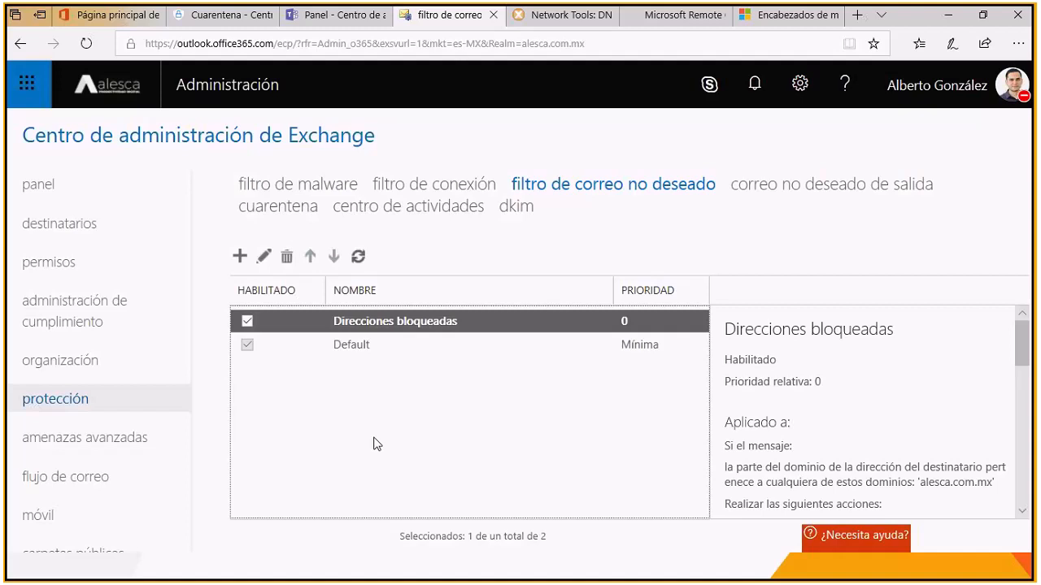
# Step: Switch to the PowerPoint slide show on protection against email threats
pyautogui.hotkey('alt', 'Tab')
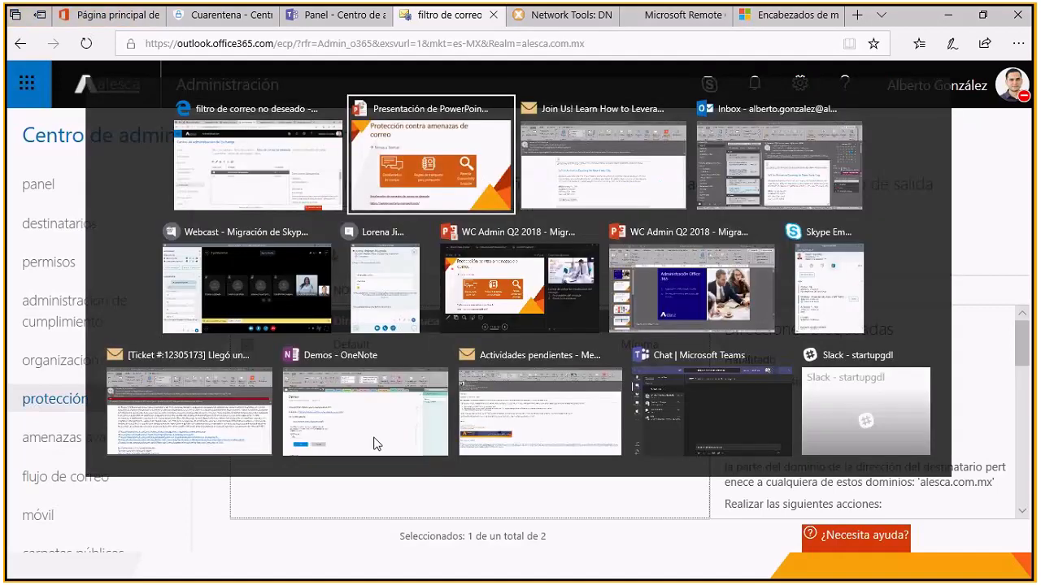